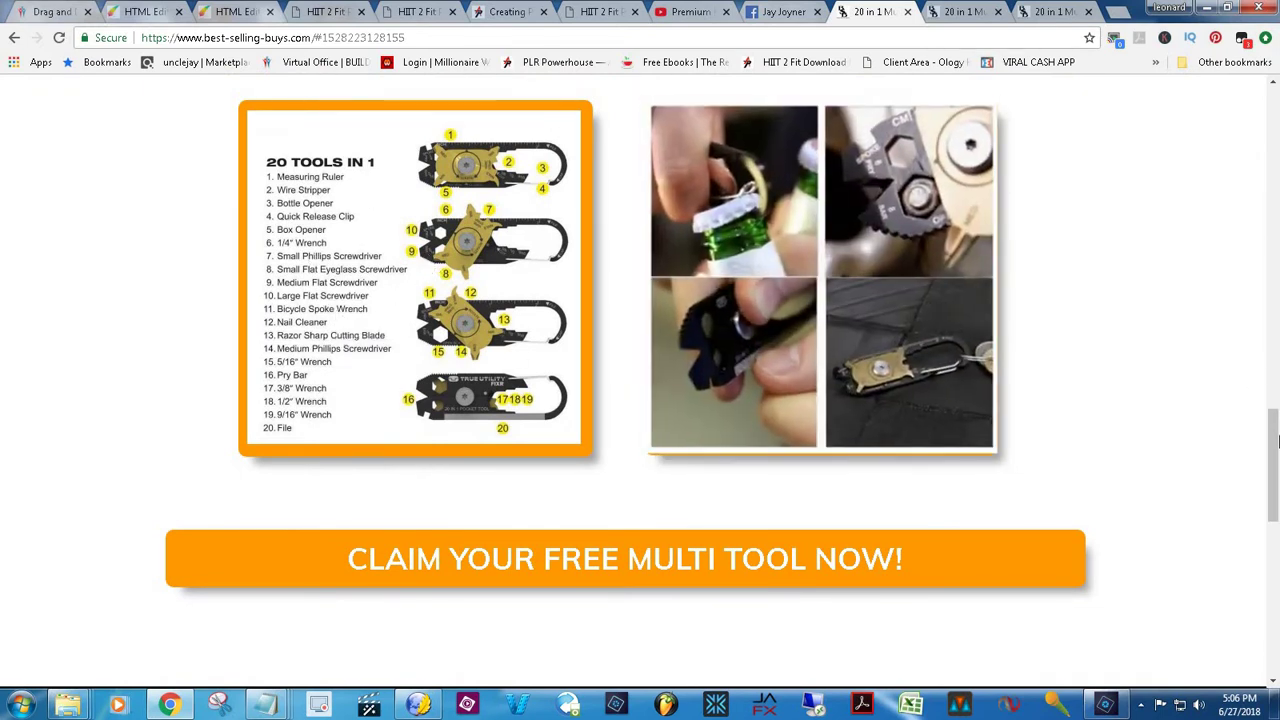
Step: Review the multi tool landing page down to its footer and follow the free multi tool claim offer to the opt-in form
{"action": "left_click_drag", "start_coordinate": [1276, 440], "coordinate": [1276, 612]}
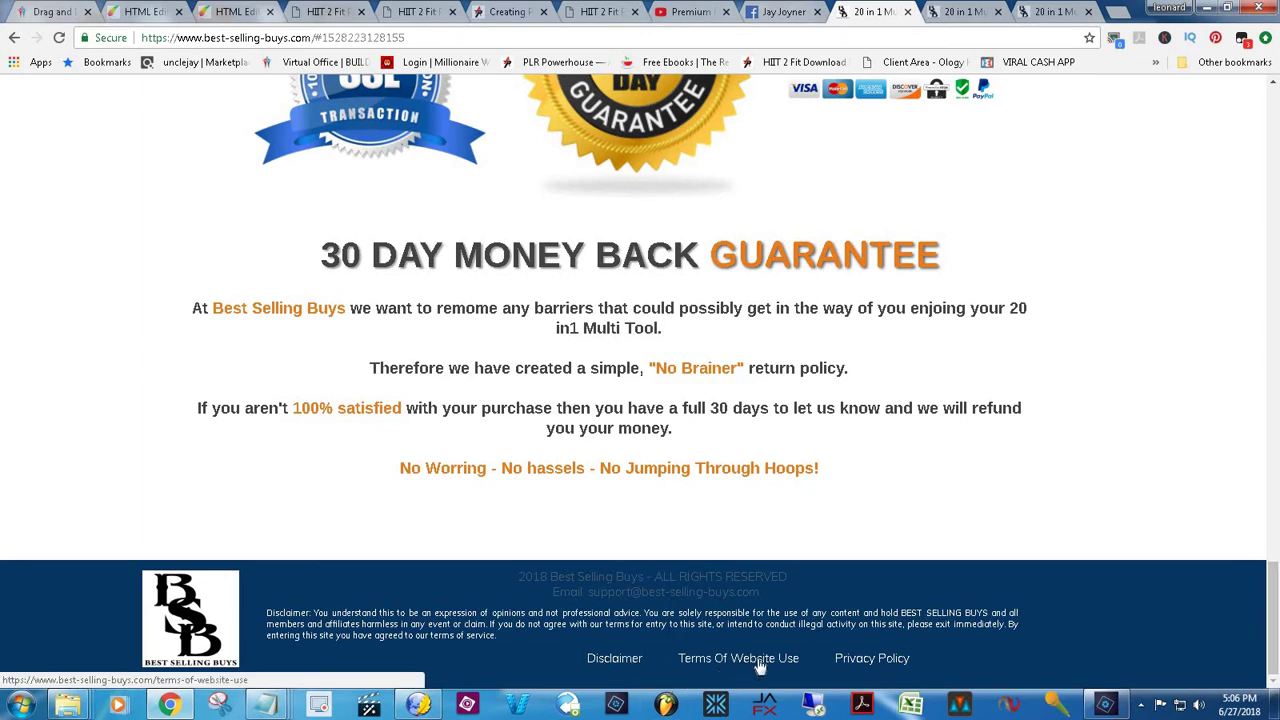
{"action": "left_click_drag", "start_coordinate": [1276, 594], "coordinate": [1276, 437]}
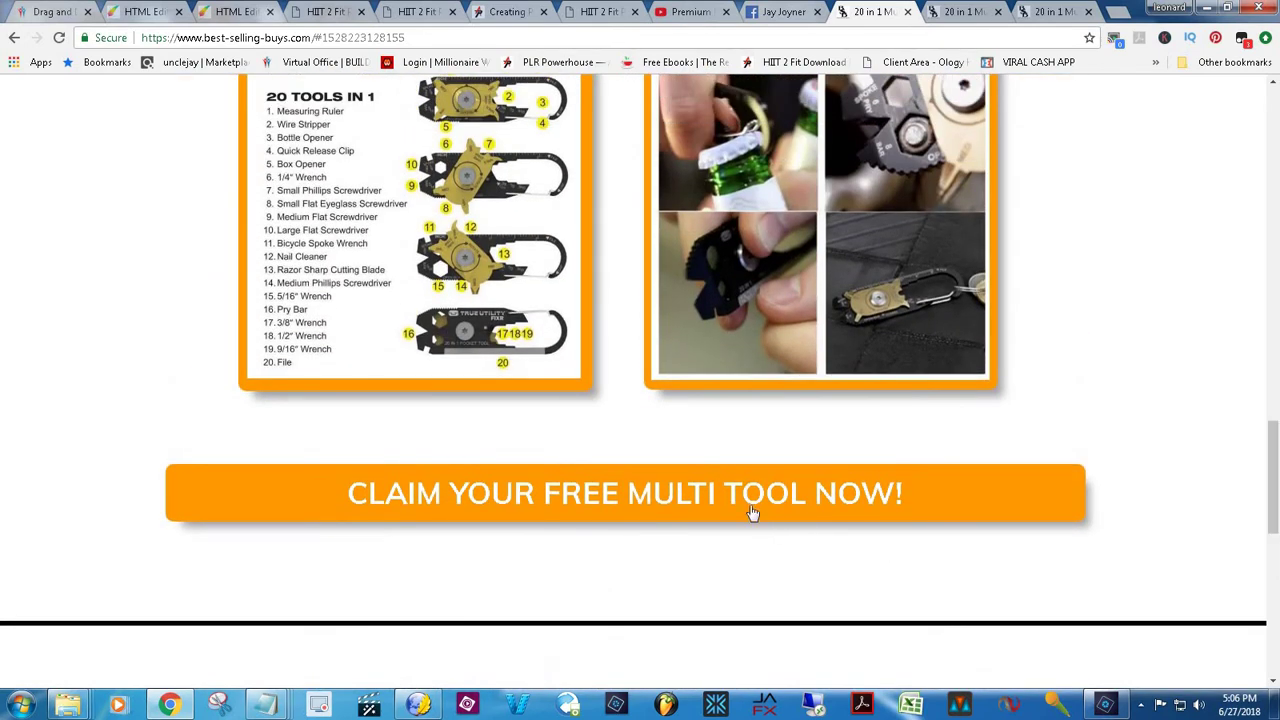
{"action": "left_click", "coordinate": [760, 520]}
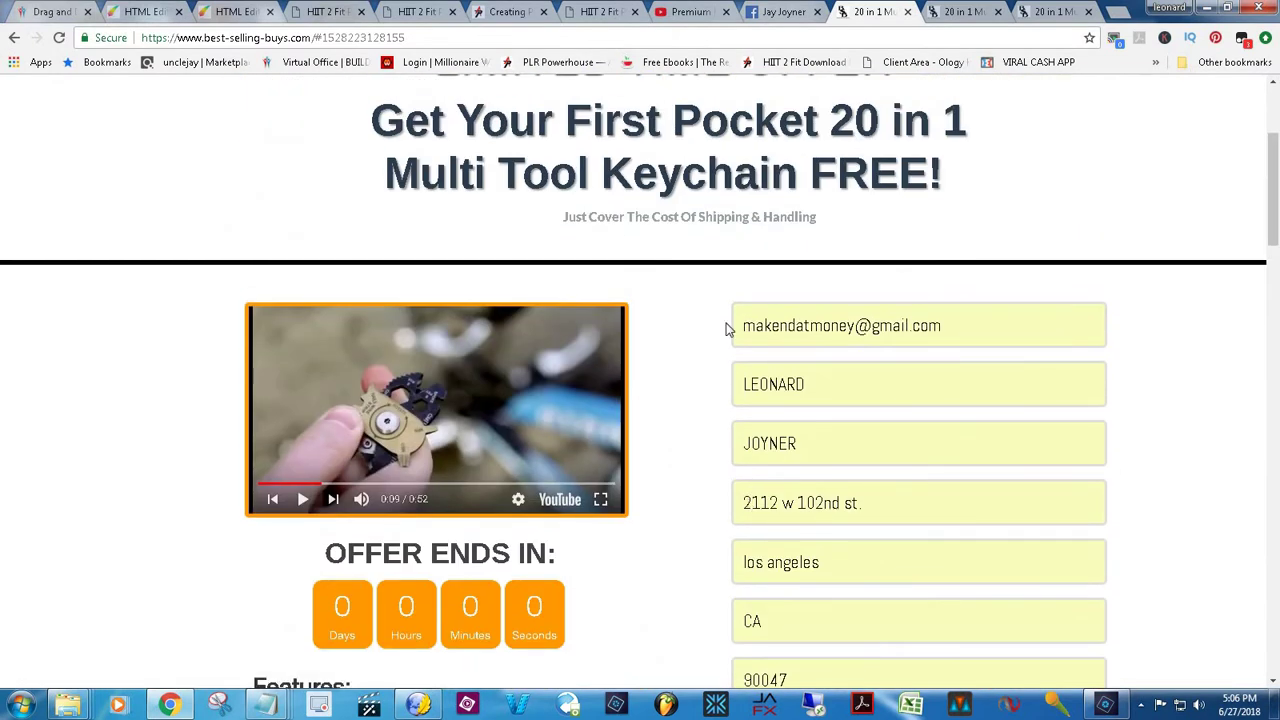
Step: Open the offer page from the opt-in form and review its shipping details and quantity options
{"action": "left_click_drag", "start_coordinate": [1276, 204], "coordinate": [1276, 262]}
{"action": "left_click", "coordinate": [852, 490]}
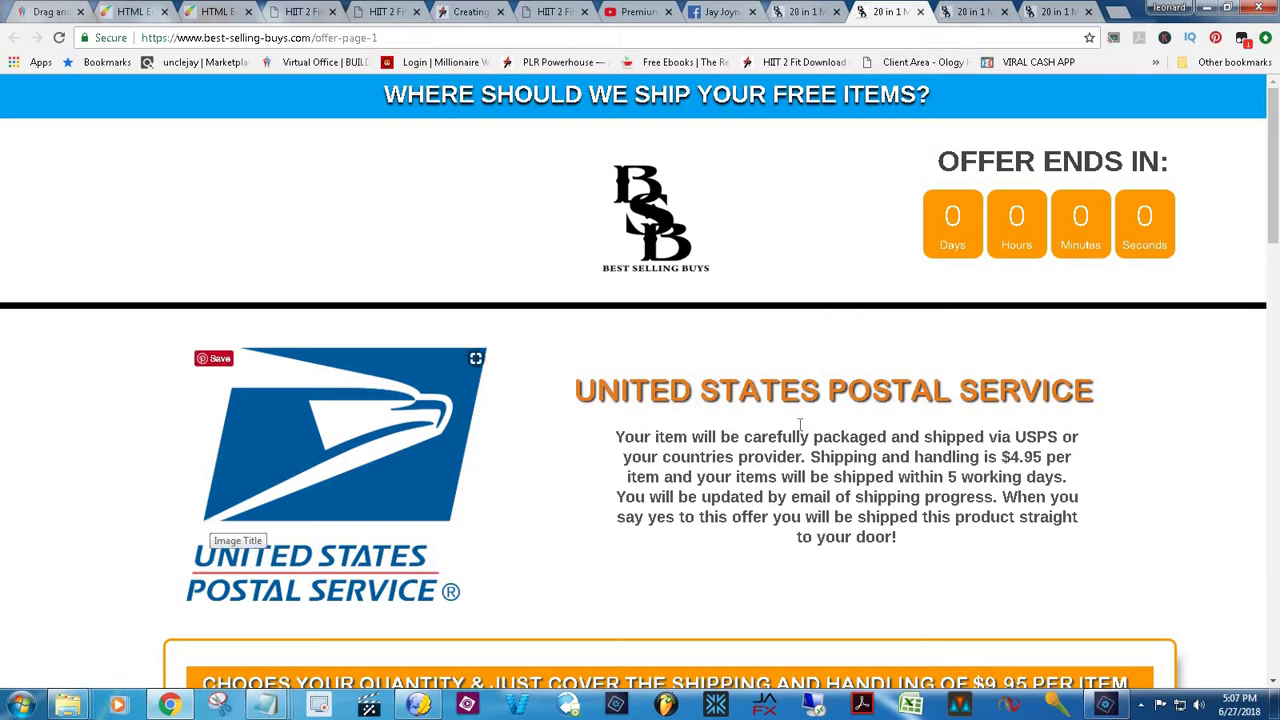
{"action": "left_click_drag", "start_coordinate": [1275, 173], "coordinate": [1276, 275]}
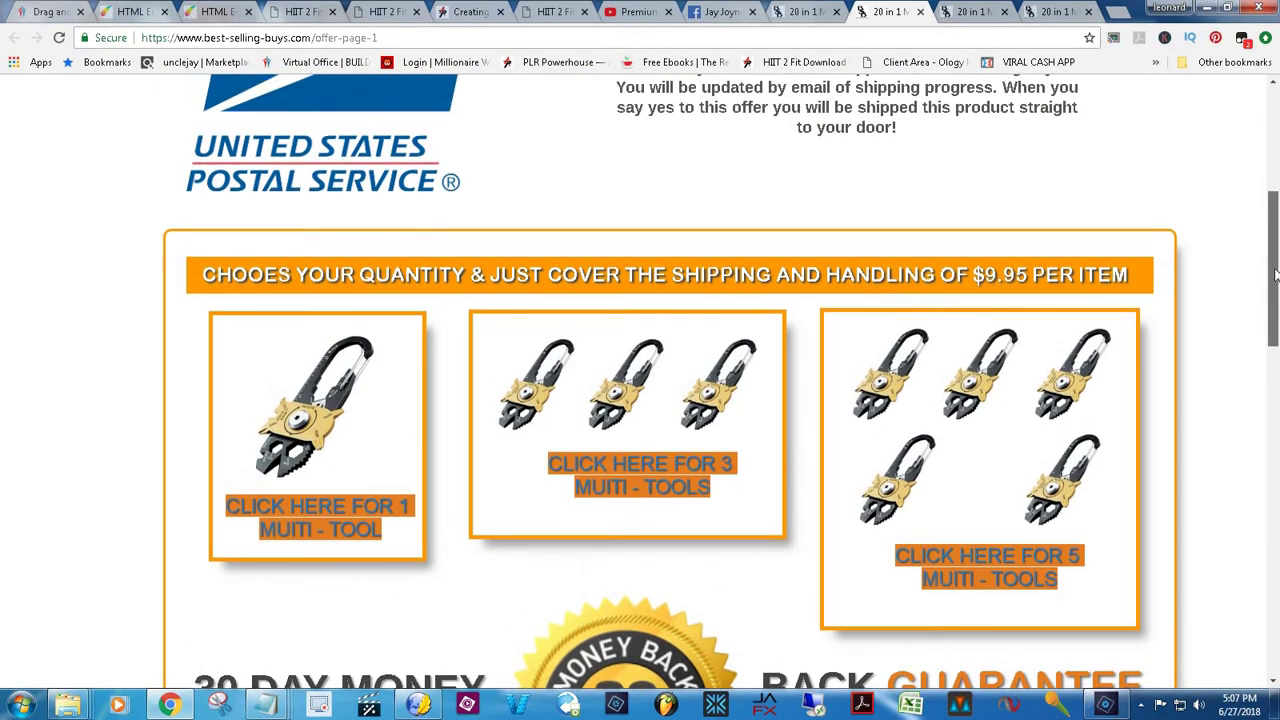
{"action": "left_click_drag", "start_coordinate": [1276, 293], "coordinate": [1276, 510]}
{"action": "scroll", "coordinate": [1249, 350], "scroll_direction": "up", "scroll_amount": 10}
{"action": "scroll", "coordinate": [1246, 260], "scroll_direction": "up", "scroll_amount": 4}
{"action": "scroll", "coordinate": [1246, 223], "scroll_direction": "down", "scroll_amount": 4}
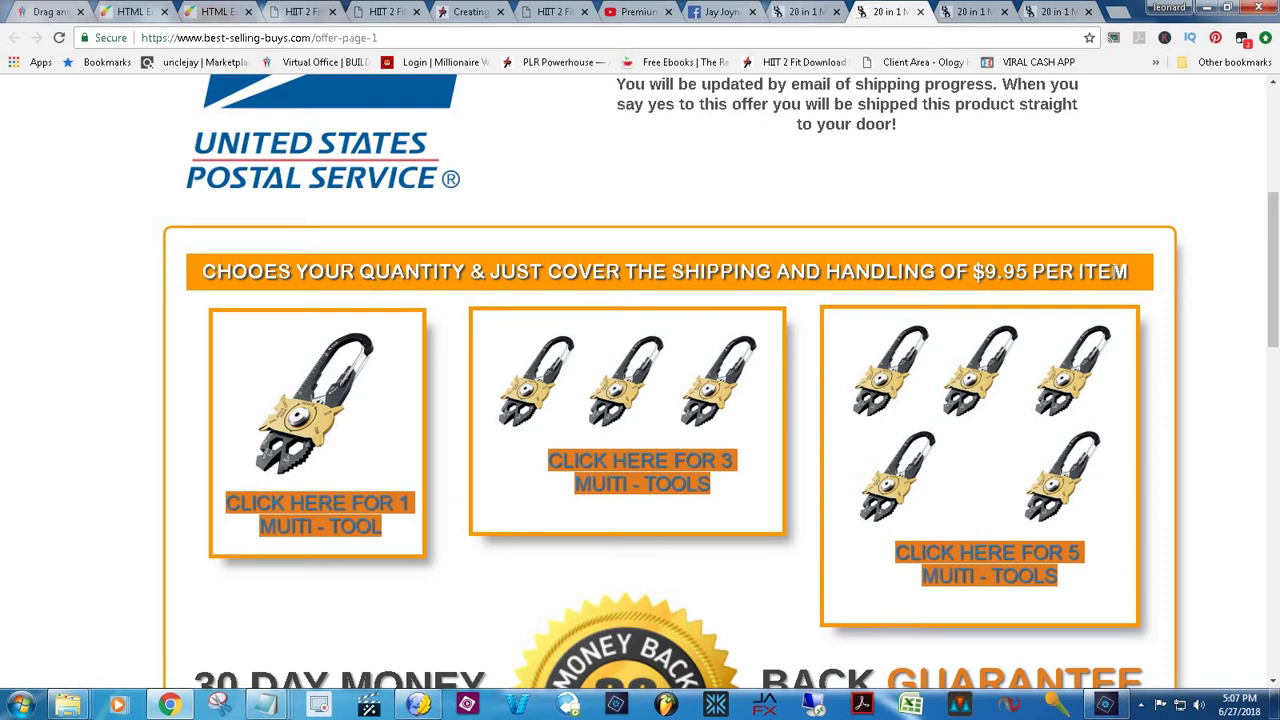
{"action": "left_click_drag", "start_coordinate": [1277, 258], "coordinate": [1277, 274]}
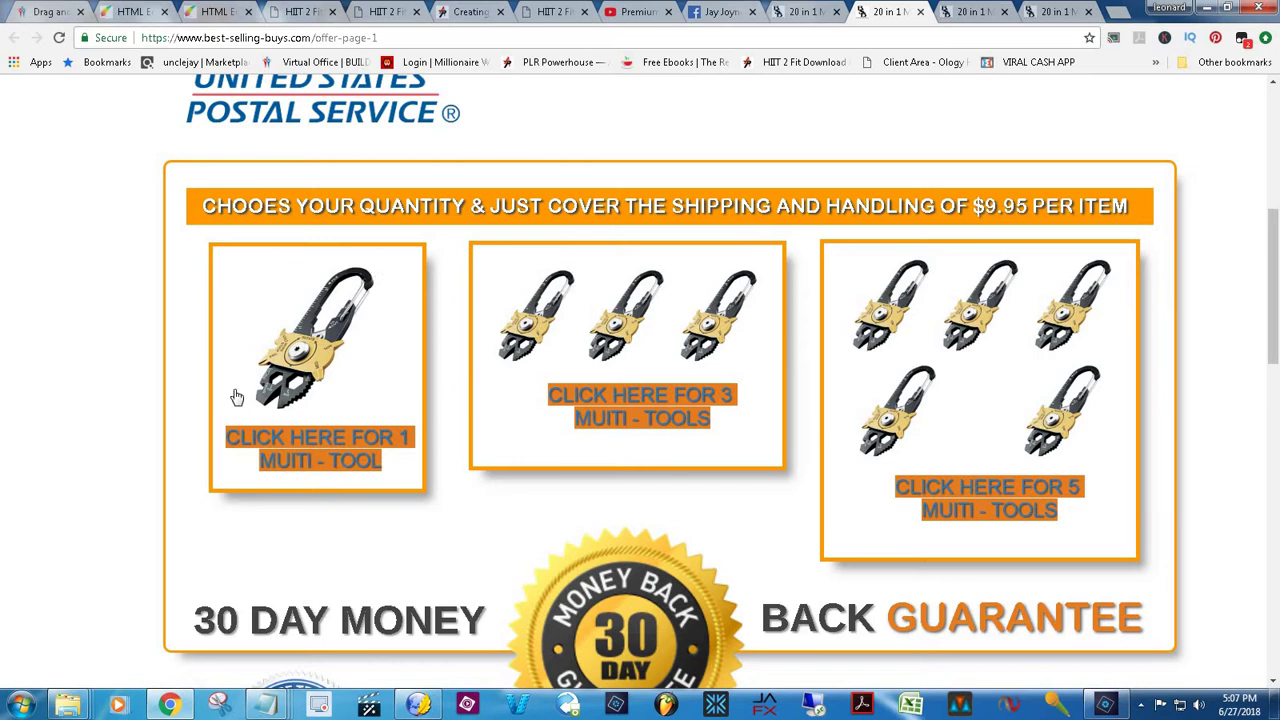
Step: Check that the 1 multi-tool offer's image and text link both open the payment pop-up, closing it each time
{"action": "left_click", "coordinate": [311, 346]}
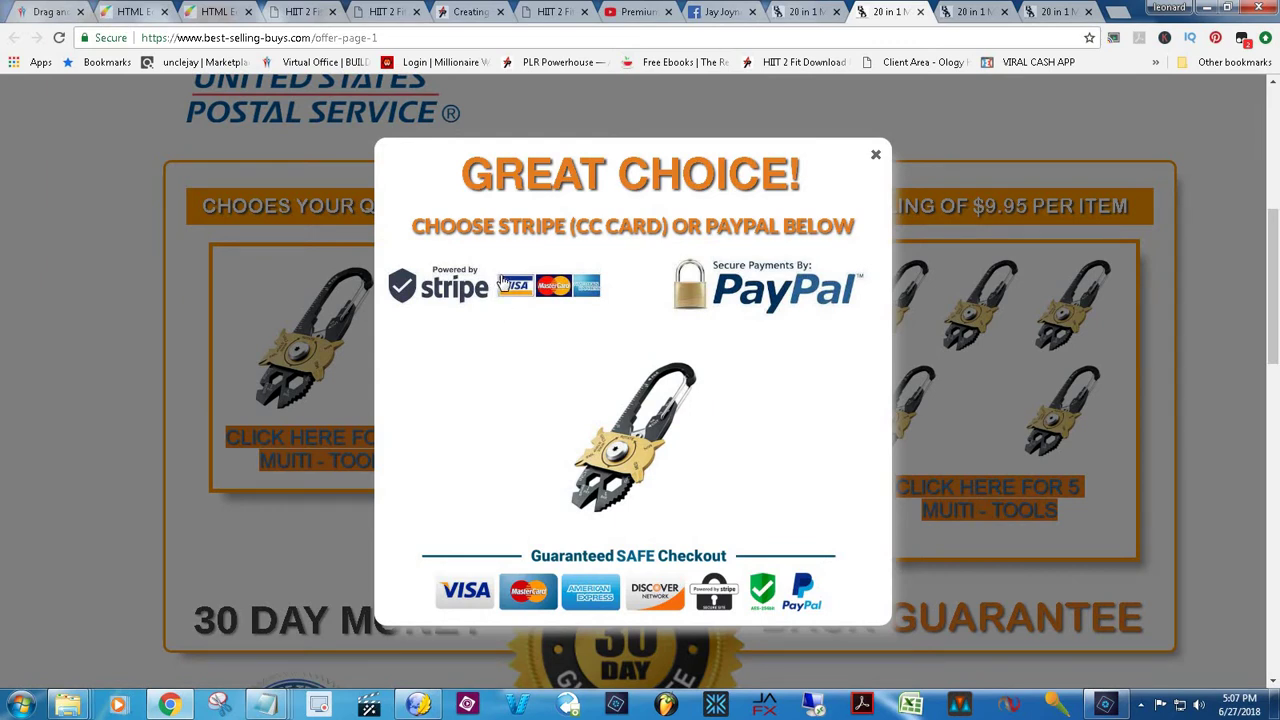
{"action": "left_click", "coordinate": [876, 156]}
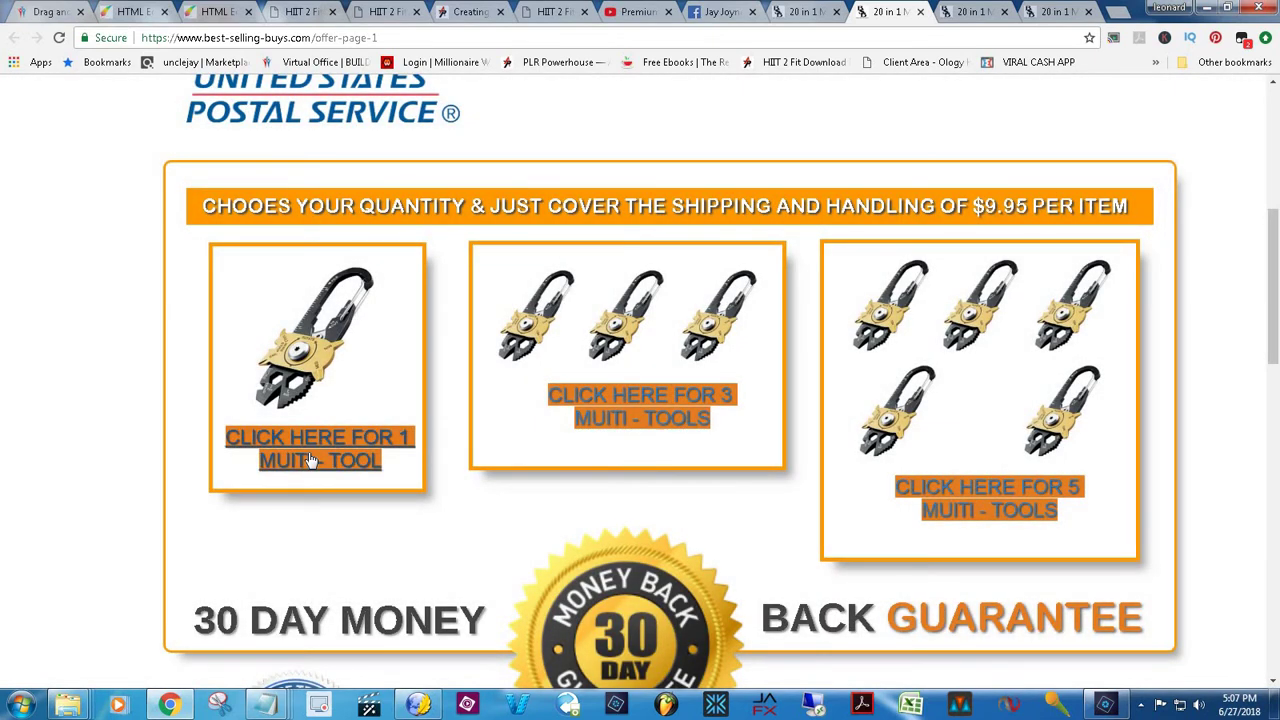
{"action": "left_click", "coordinate": [308, 455]}
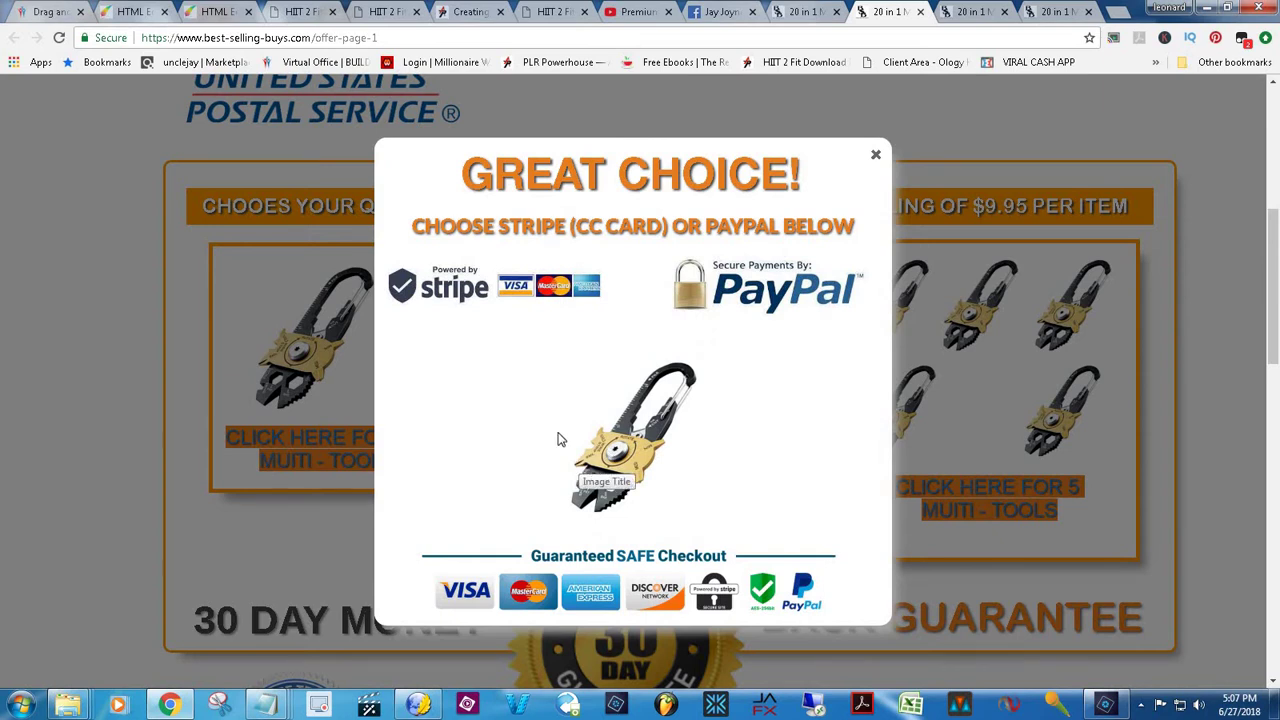
{"action": "left_click", "coordinate": [876, 156]}
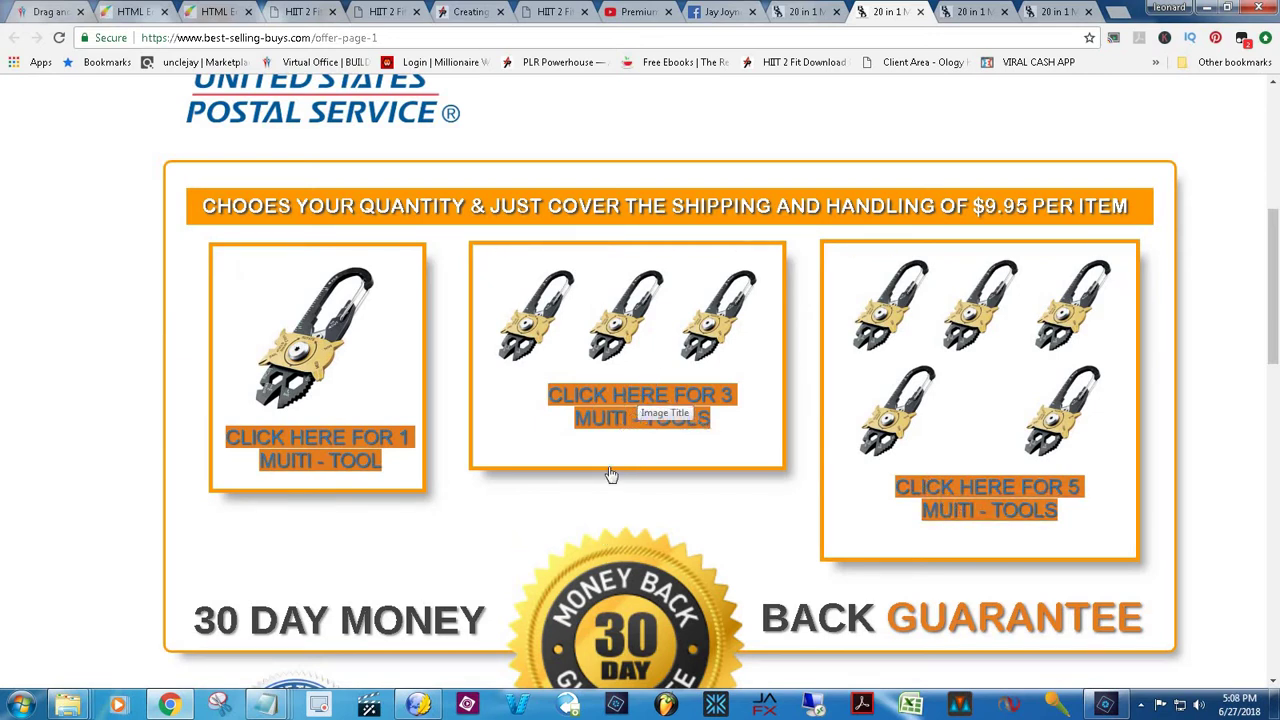
Step: Check the payment pop-ups of the 3 multi-tools and 5 multi-tools offers, closing each one
{"action": "left_click", "coordinate": [612, 407]}
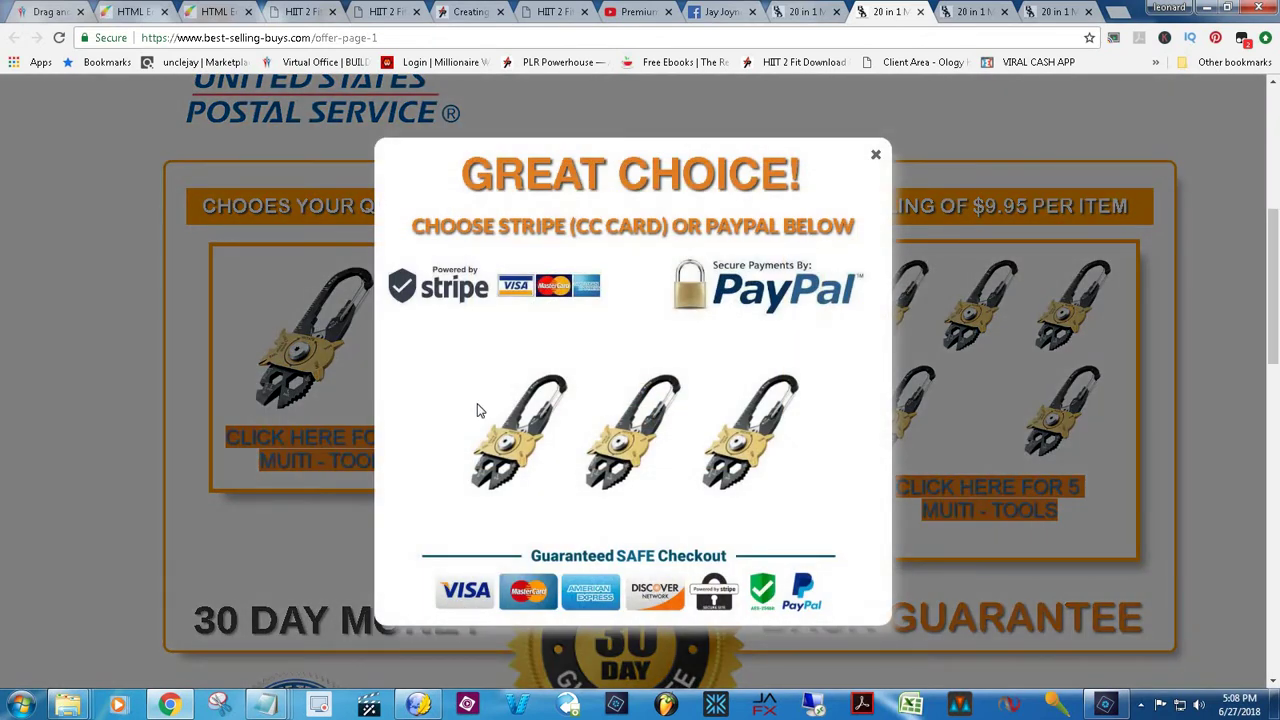
{"action": "left_click", "coordinate": [876, 158]}
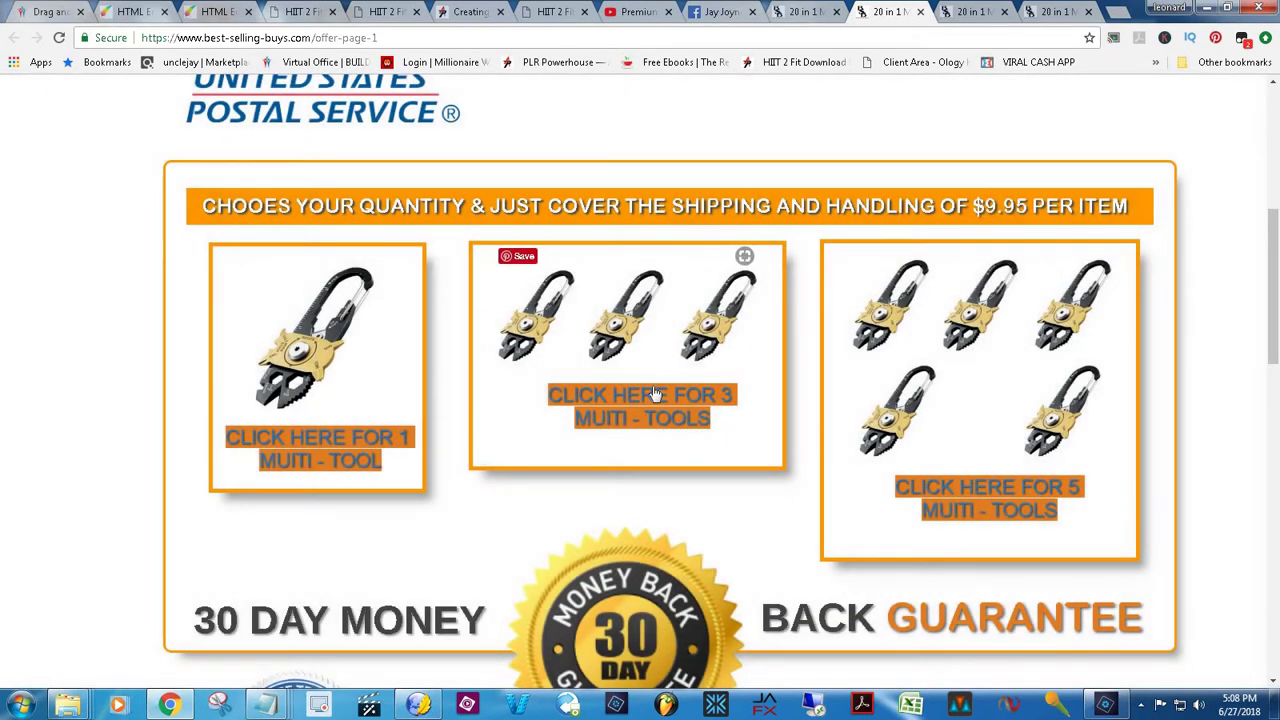
{"action": "left_click", "coordinate": [625, 328]}
{"action": "left_click", "coordinate": [876, 155]}
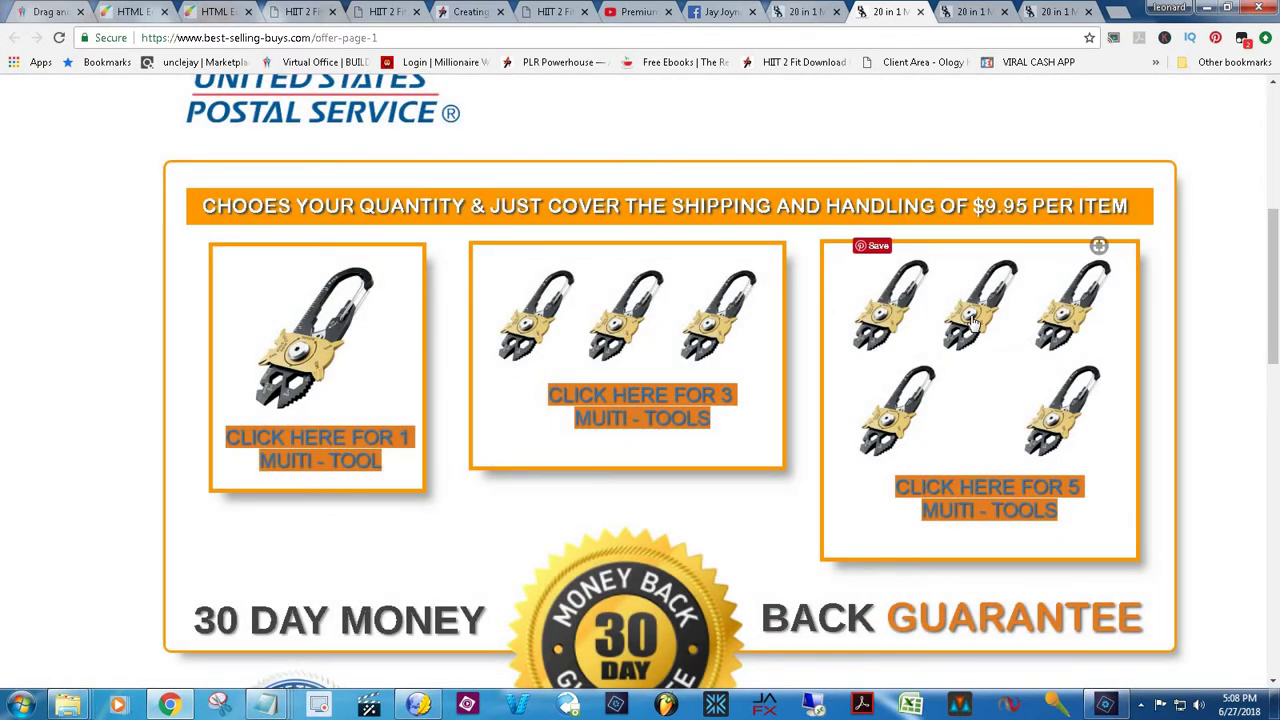
{"action": "left_click", "coordinate": [972, 320]}
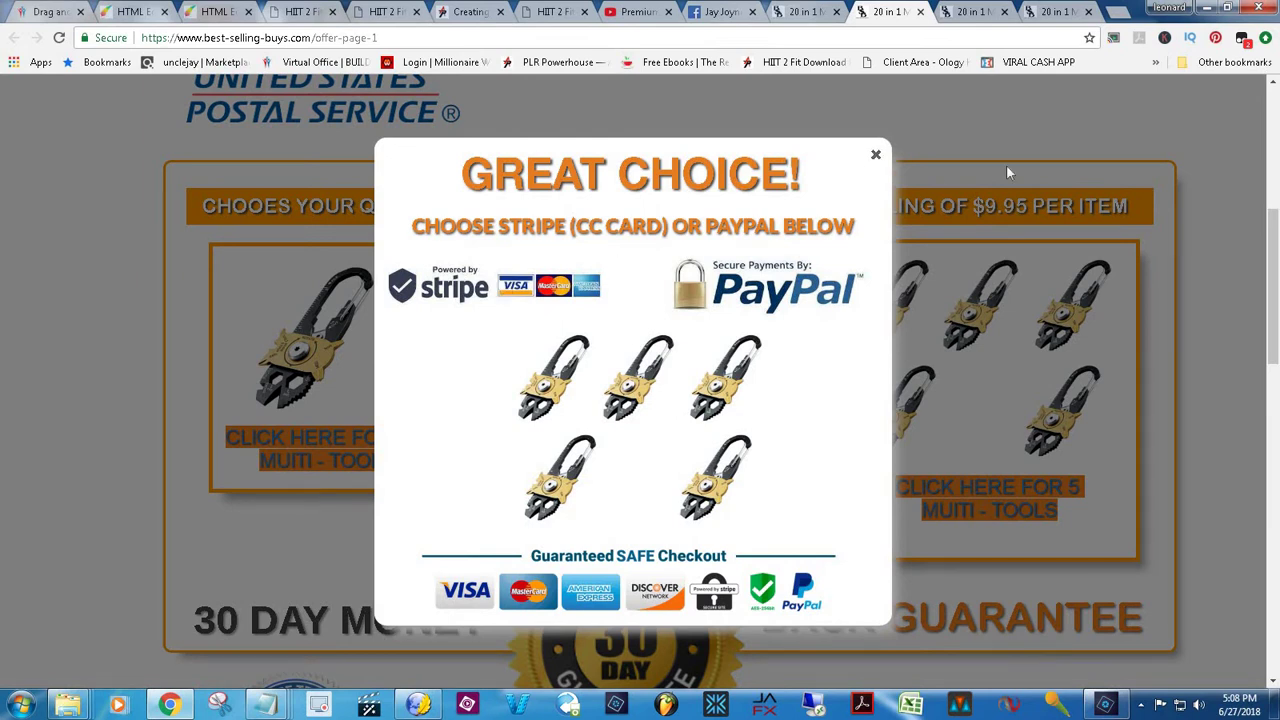
{"action": "left_click", "coordinate": [876, 156]}
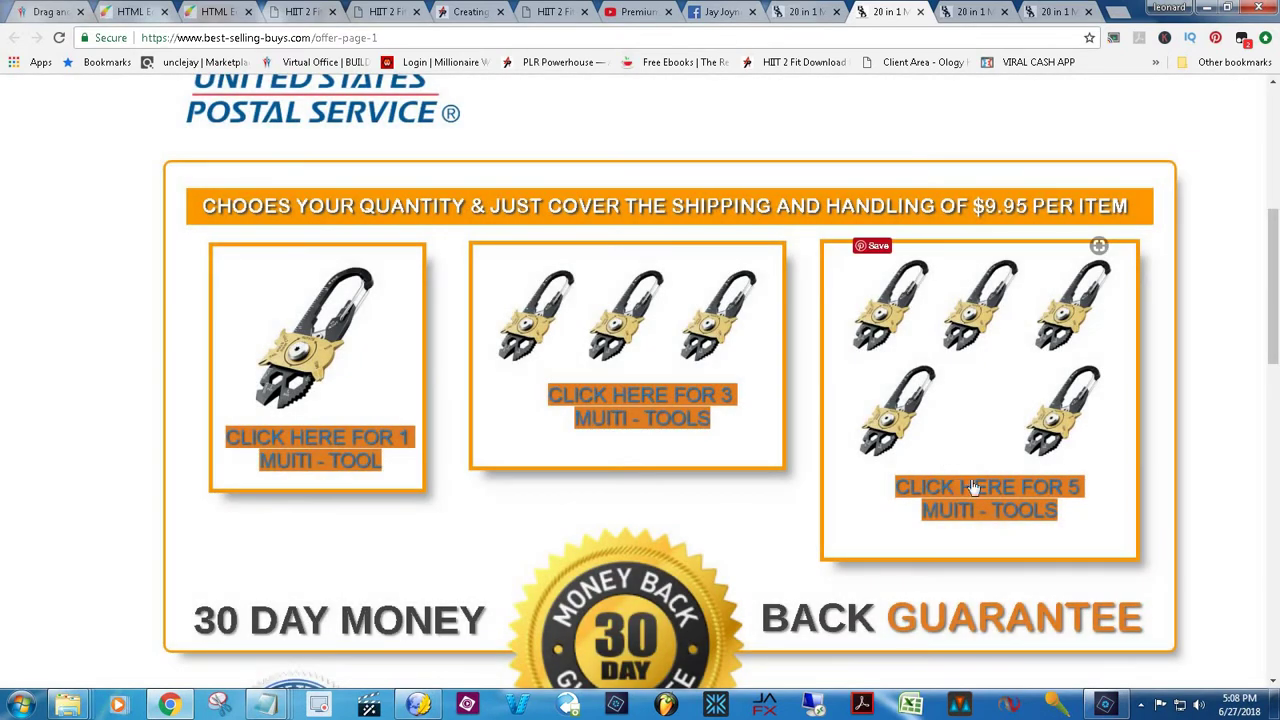
Step: Open the payment pop-up from the 5 multi-tools text link and try the Stripe checkout, dismissing its alerts
{"action": "left_click", "coordinate": [1005, 505]}
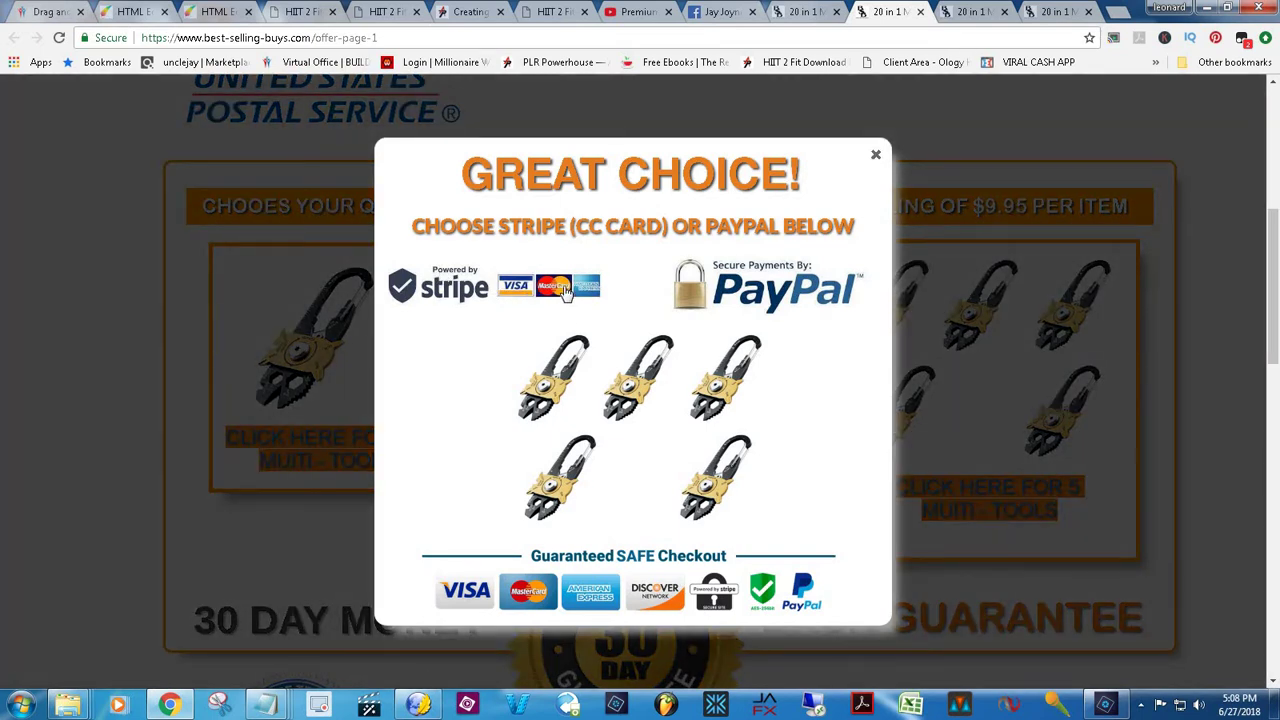
{"action": "left_click", "coordinate": [566, 289]}
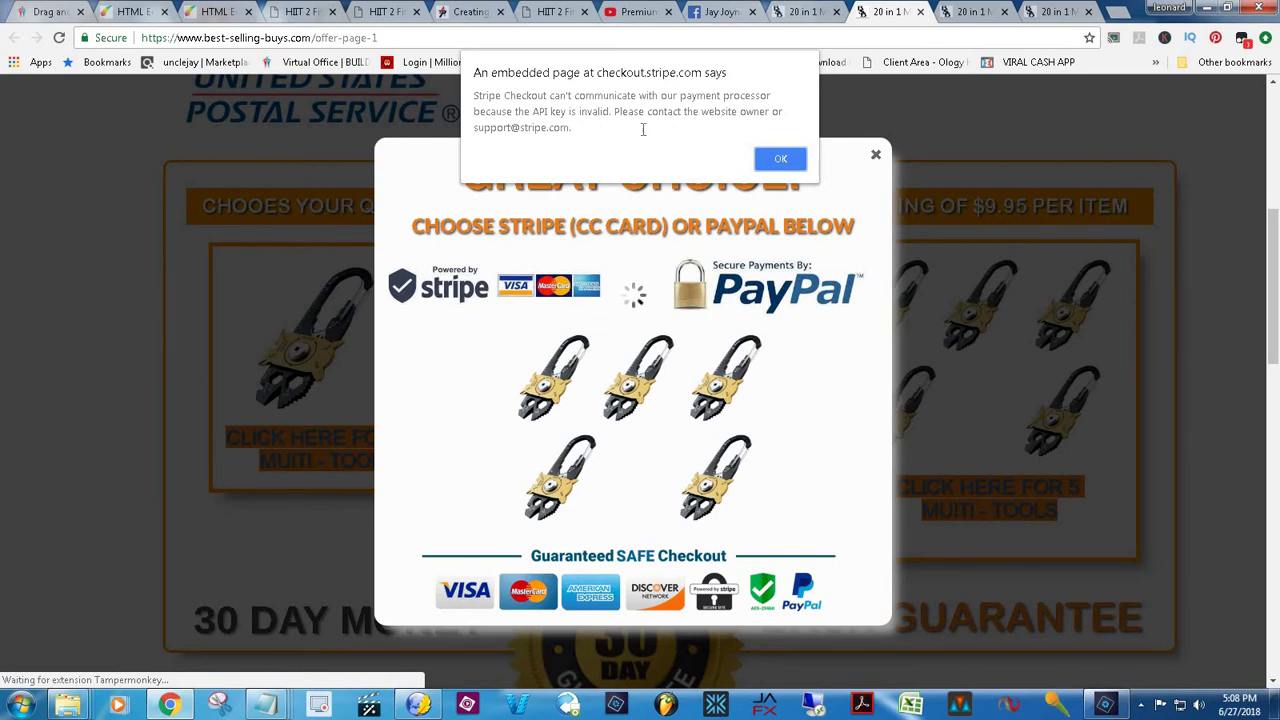
{"action": "left_click", "coordinate": [792, 163]}
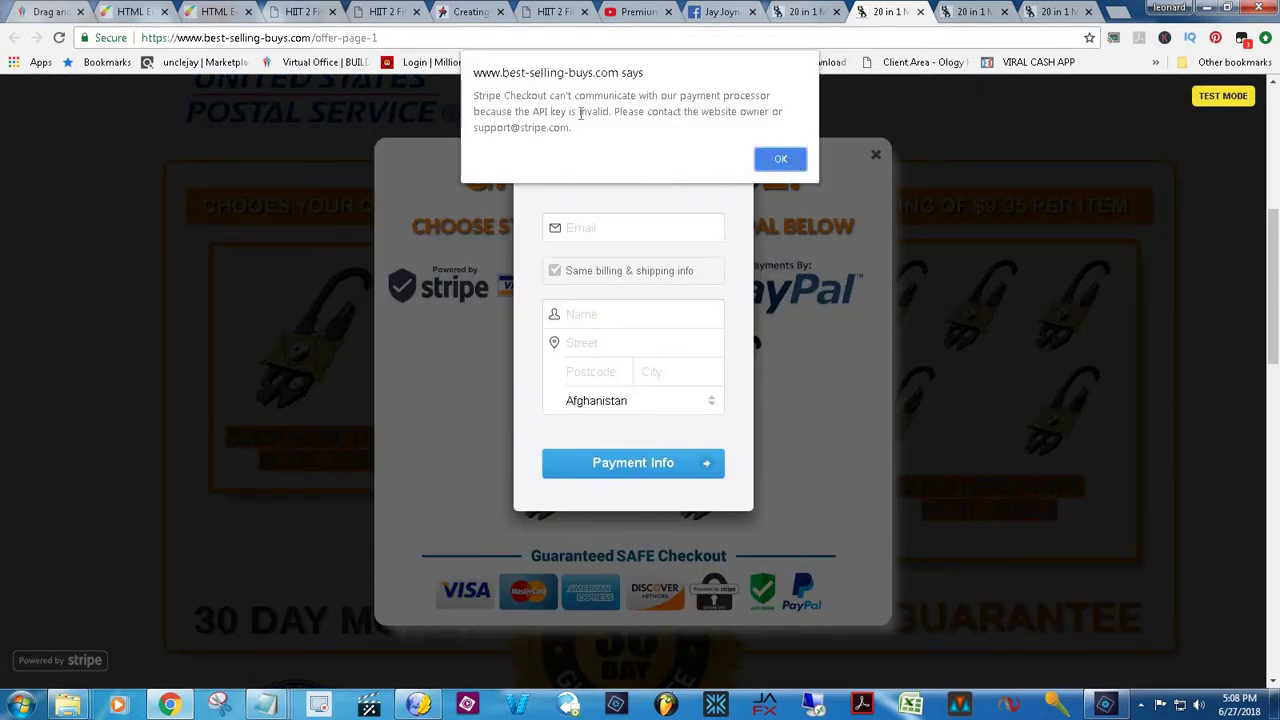
{"action": "left_click", "coordinate": [780, 160]}
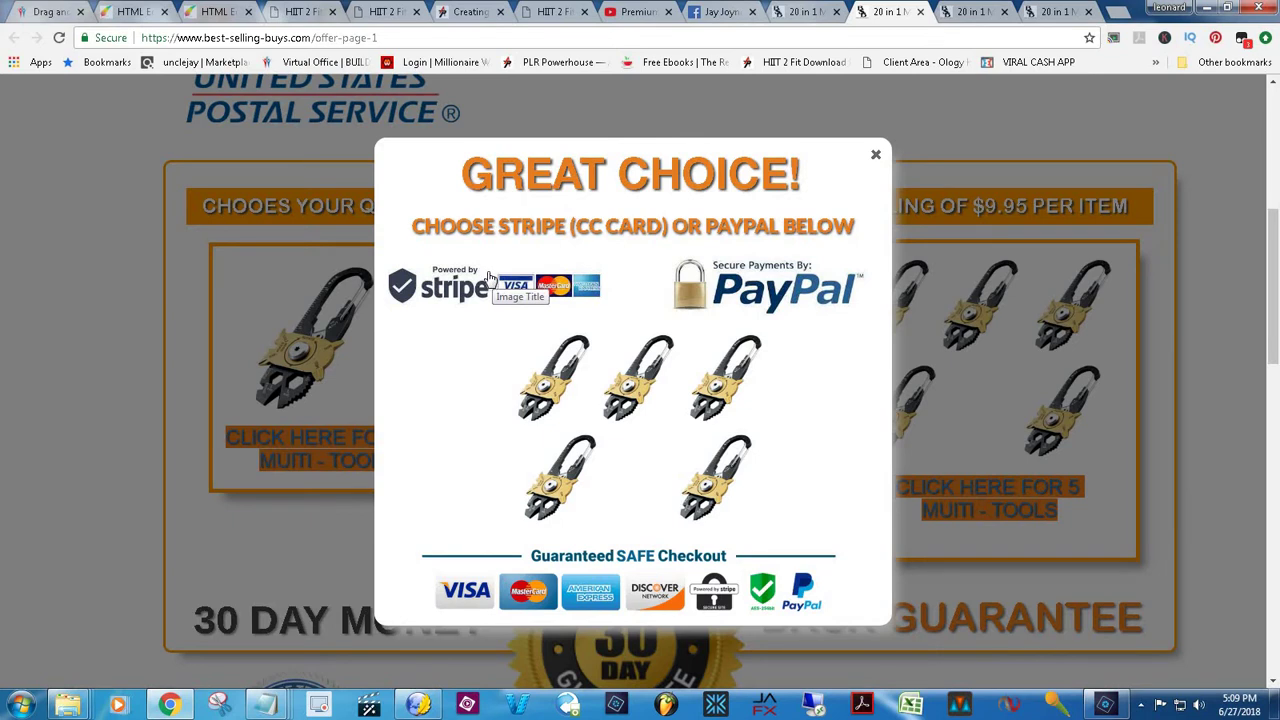
Step: Check the PayPal checkout for the 5 multi-tools offer, closing its login page and the payment pop-up
{"action": "left_click", "coordinate": [812, 296]}
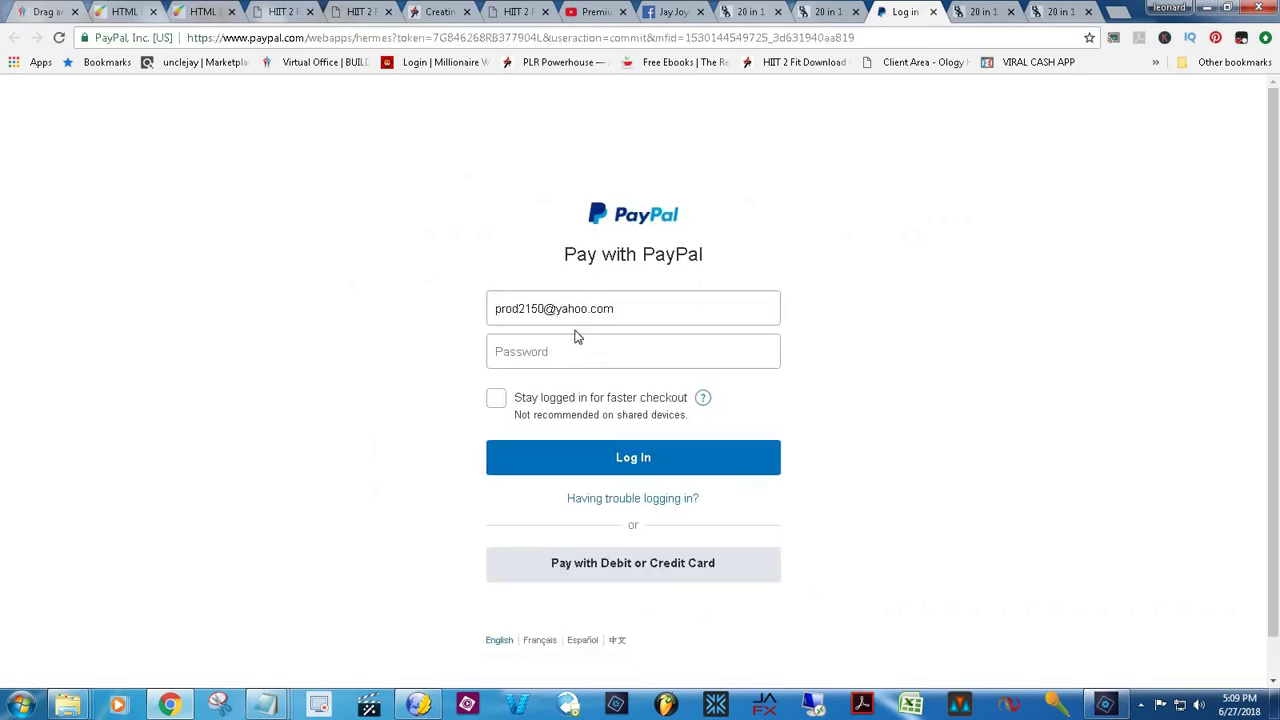
{"action": "left_click", "coordinate": [933, 12]}
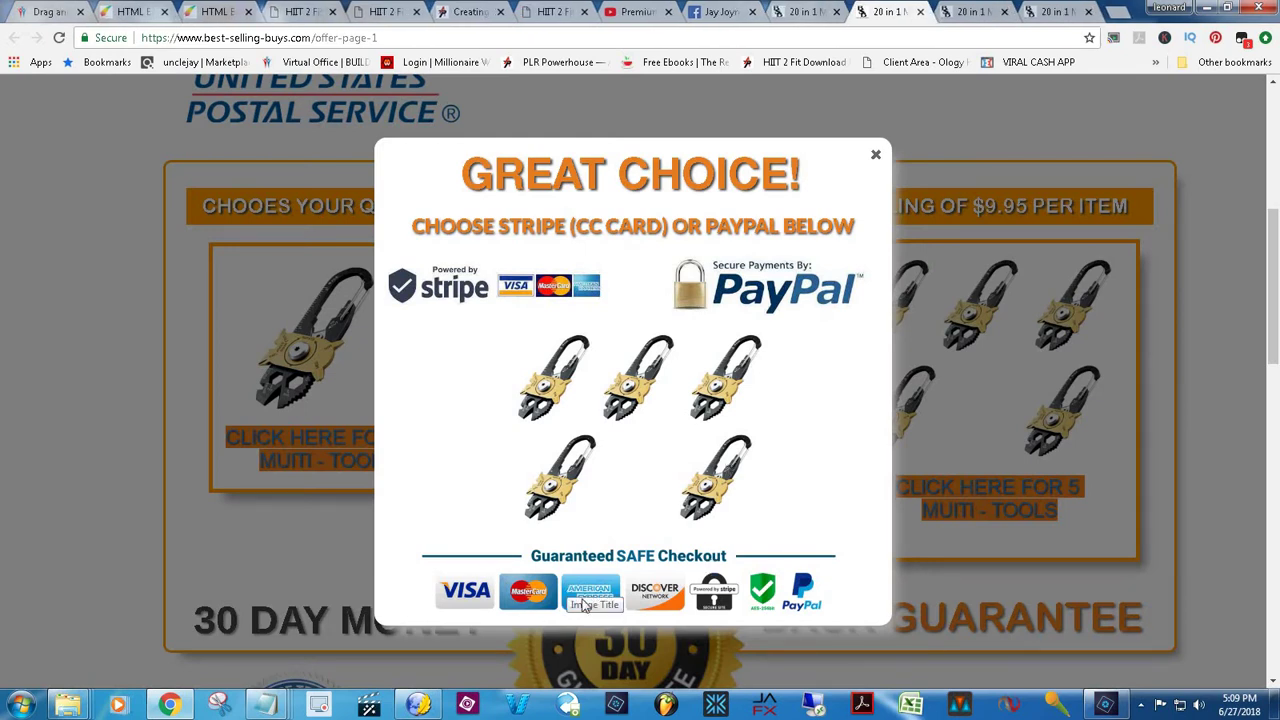
{"action": "left_click", "coordinate": [876, 158]}
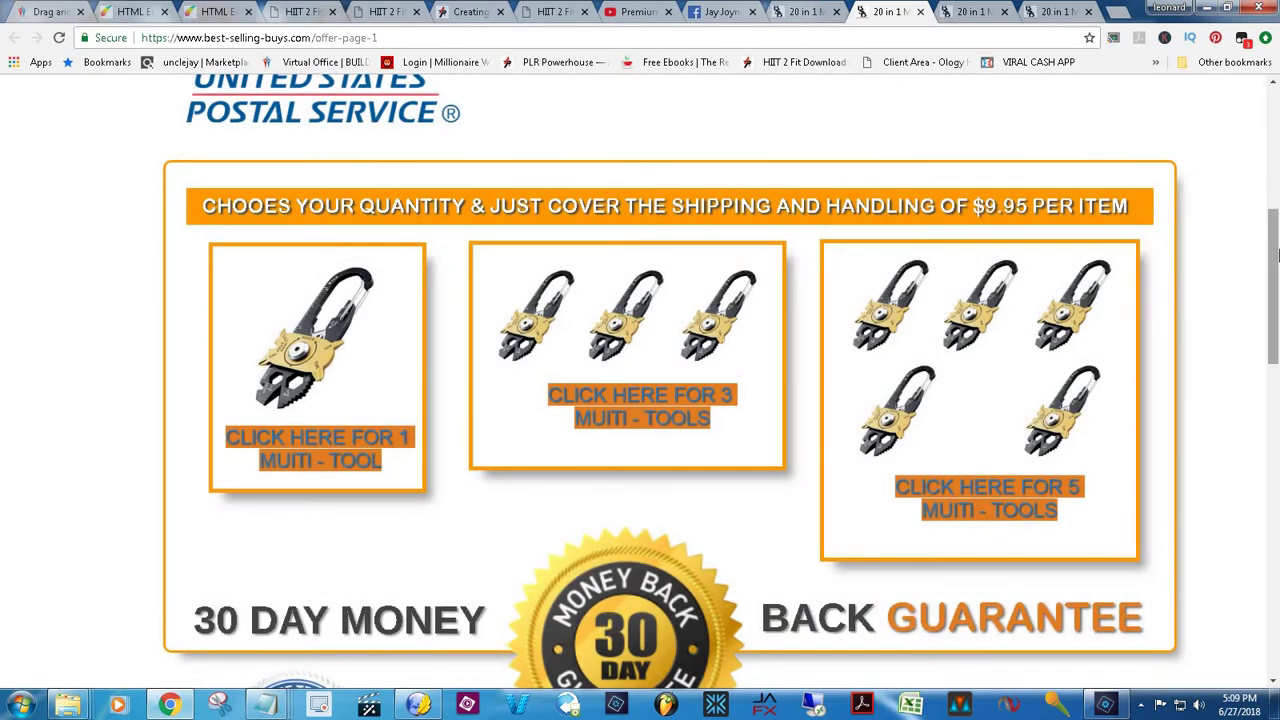
Step: Review the offer page's money-back guarantee section and return to the page header
{"action": "scroll", "coordinate": [1276, 343], "scroll_direction": "down", "scroll_amount": 3}
{"action": "scroll", "coordinate": [1276, 343], "scroll_direction": "down", "scroll_amount": 4}
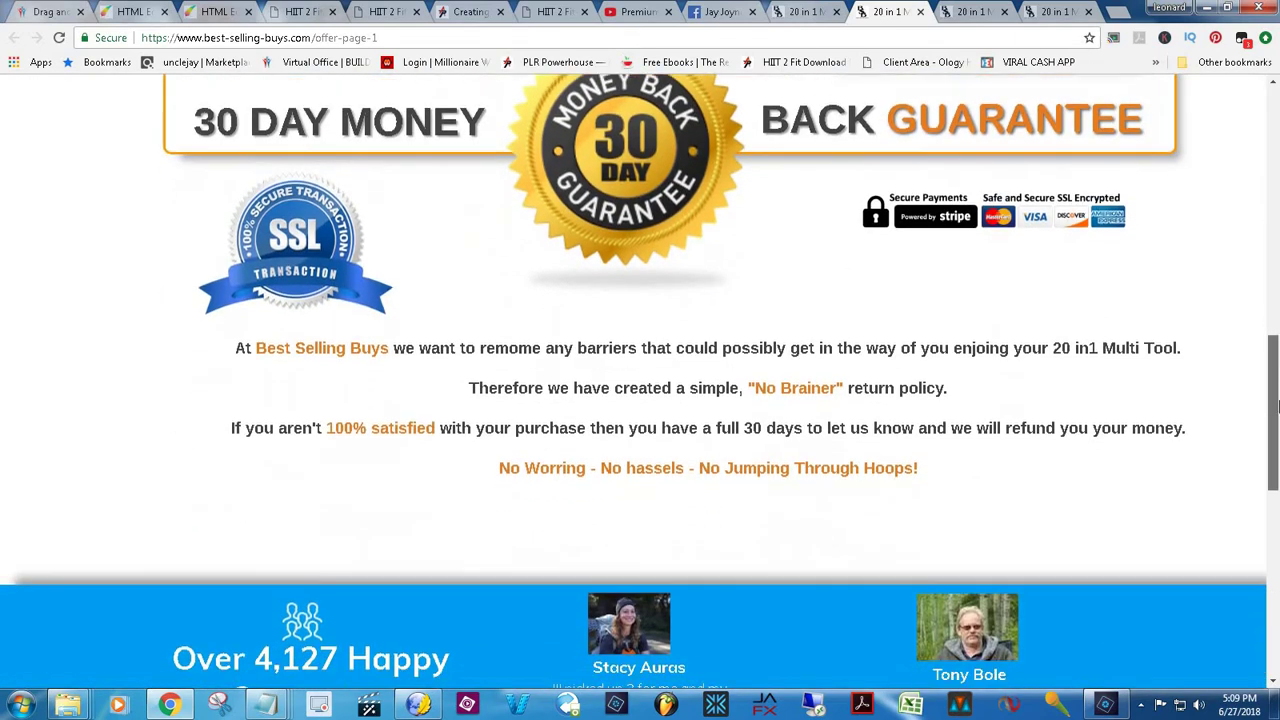
{"action": "scroll", "coordinate": [1276, 247], "scroll_direction": "up", "scroll_amount": 3}
{"action": "scroll", "coordinate": [1276, 247], "scroll_direction": "up", "scroll_amount": 10}
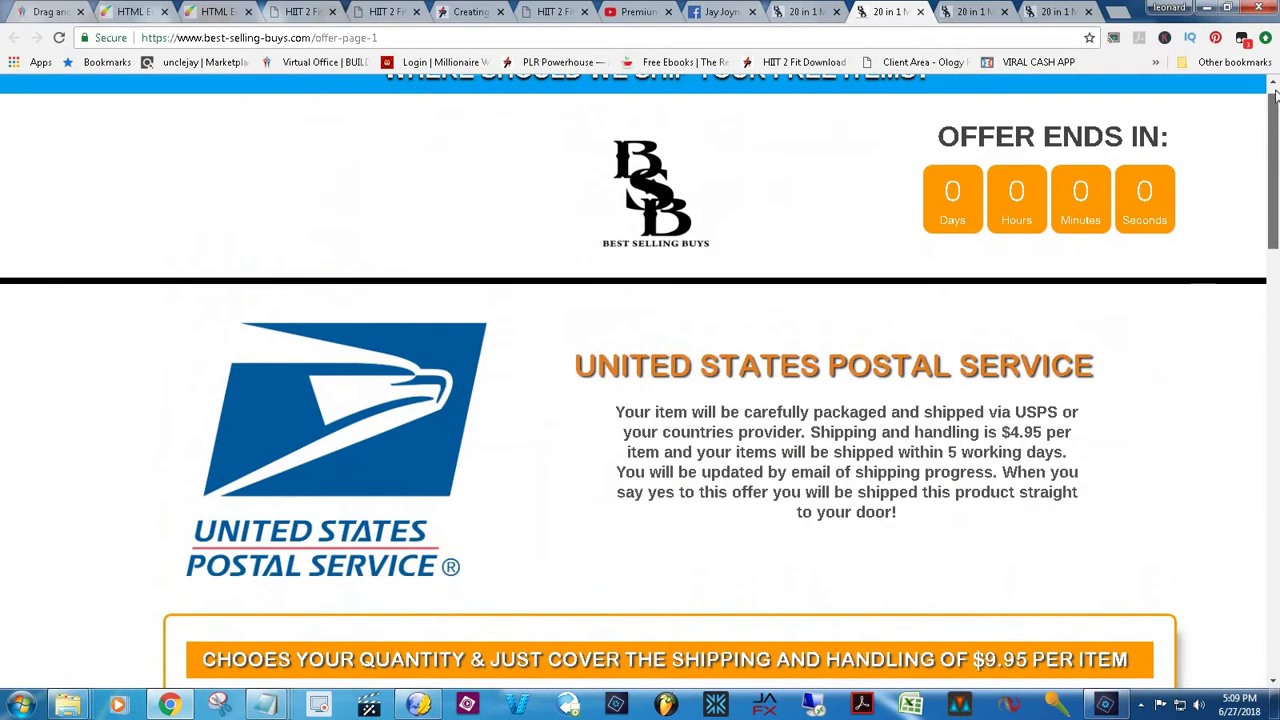
Step: Switch to the HTML editor and open OFFER PAGE 1 of the 20 in 1 Multi tool layout at its quantity options
{"action": "left_click", "coordinate": [130, 12]}
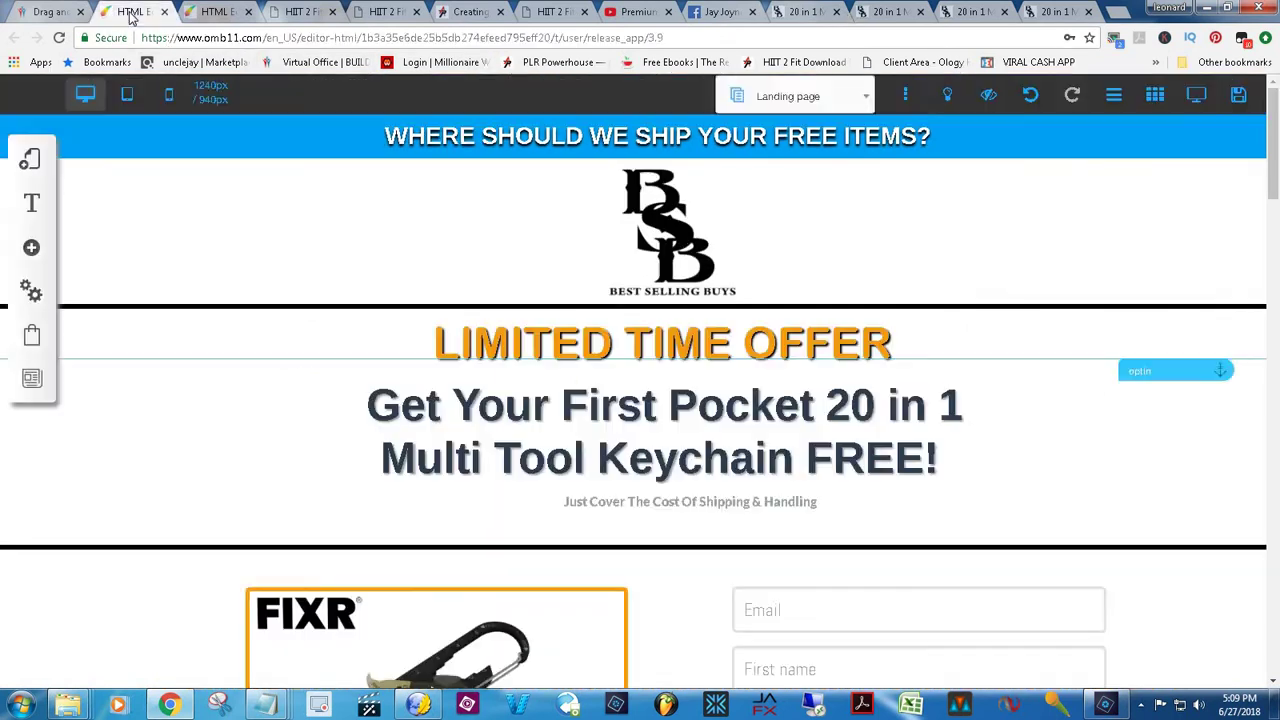
{"action": "left_click", "coordinate": [30, 158]}
{"action": "left_click", "coordinate": [281, 212]}
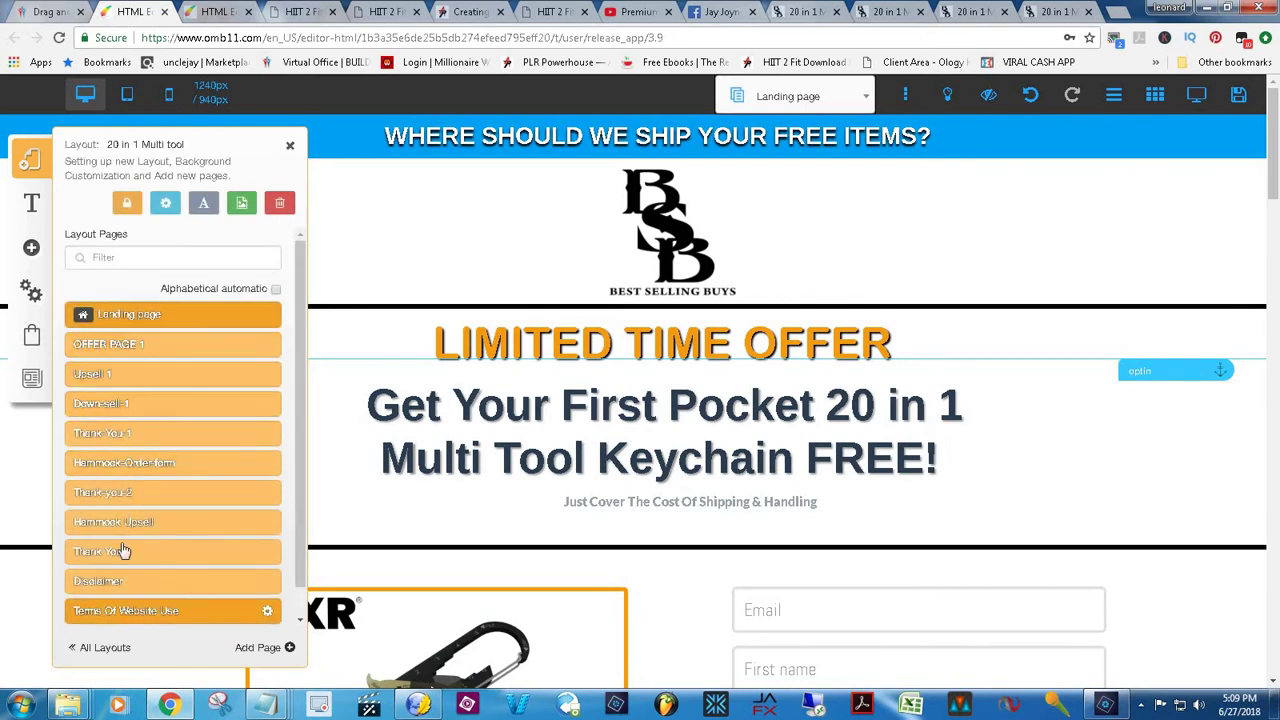
{"action": "left_click", "coordinate": [136, 348]}
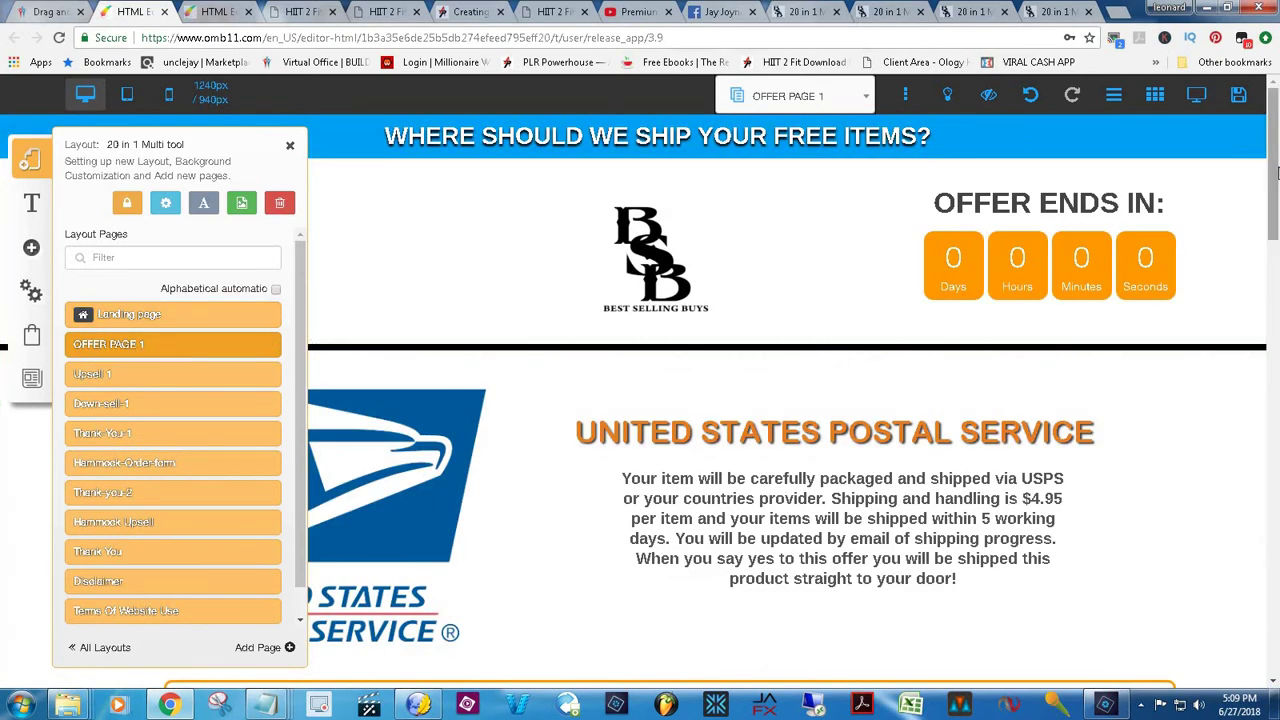
{"action": "scroll", "coordinate": [1278, 272], "scroll_direction": "down", "scroll_amount": 10}
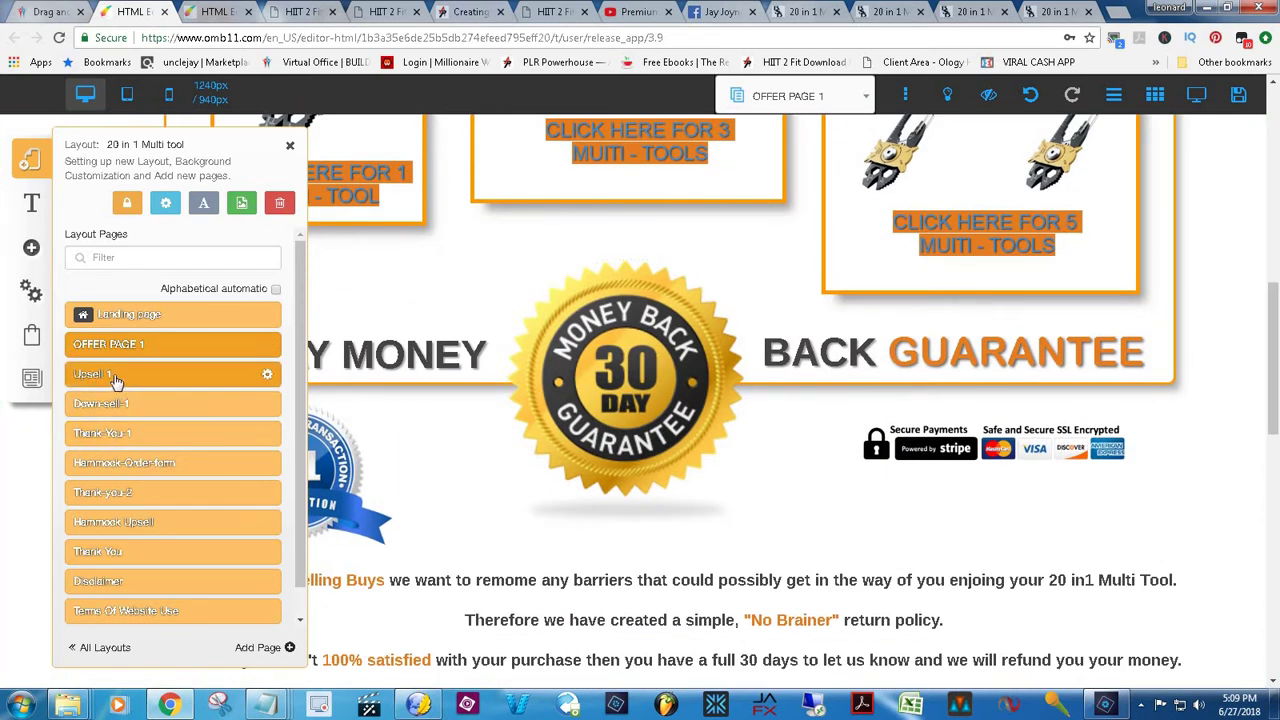
{"action": "scroll", "coordinate": [1272, 268], "scroll_direction": "up", "scroll_amount": 3}
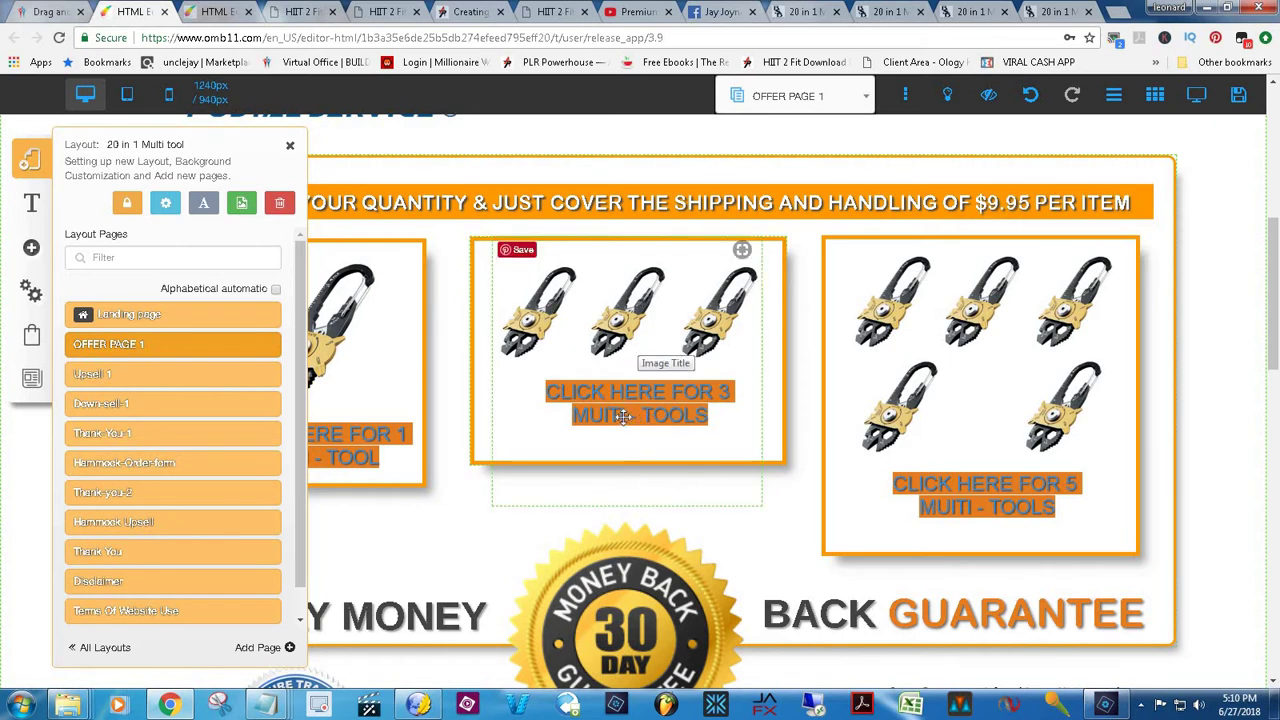
Step: Show the 3 MULTI TOOL pop-up in the editor and open the payment action settings of its Stripe image
{"action": "left_click", "coordinate": [32, 249]}
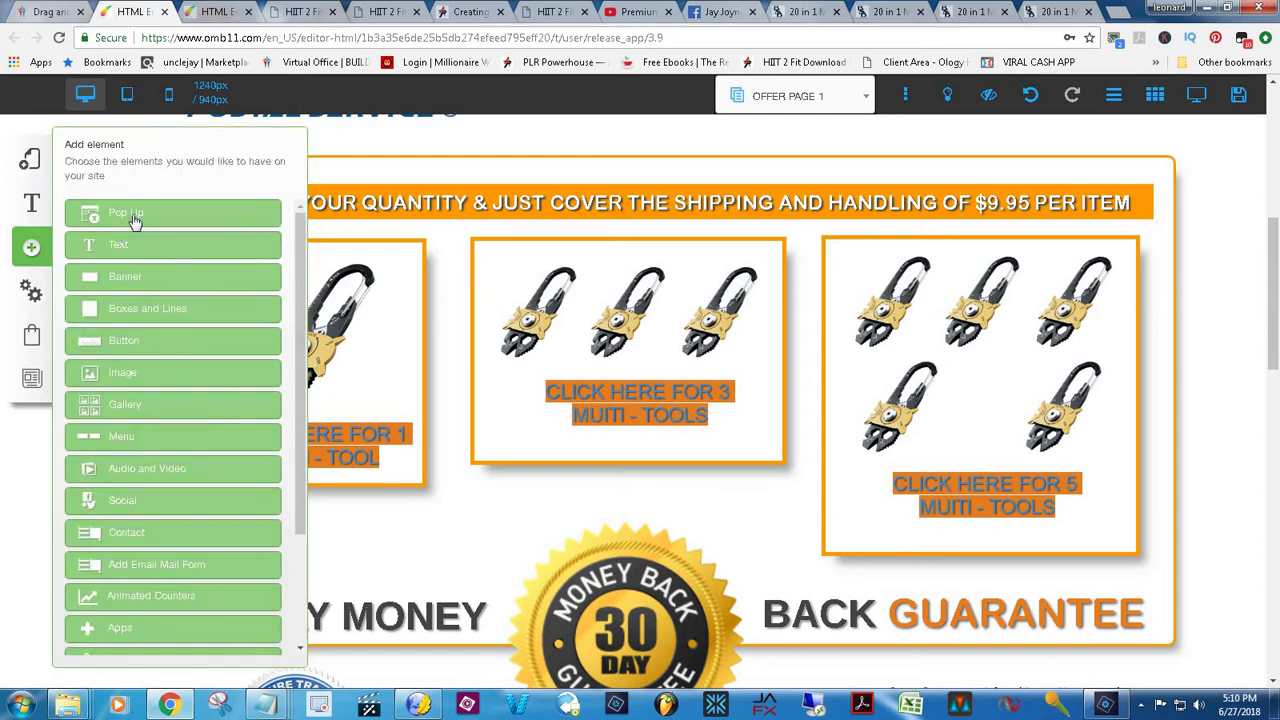
{"action": "left_click", "coordinate": [135, 222]}
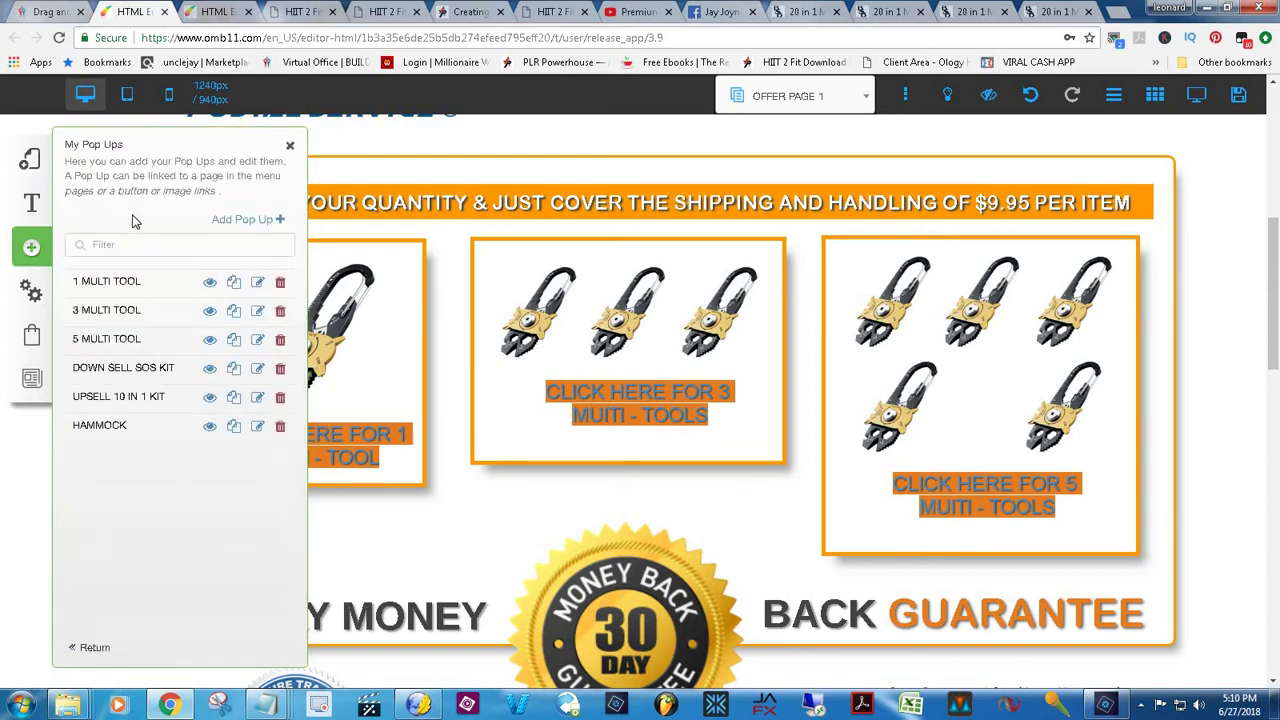
{"action": "left_click", "coordinate": [210, 312]}
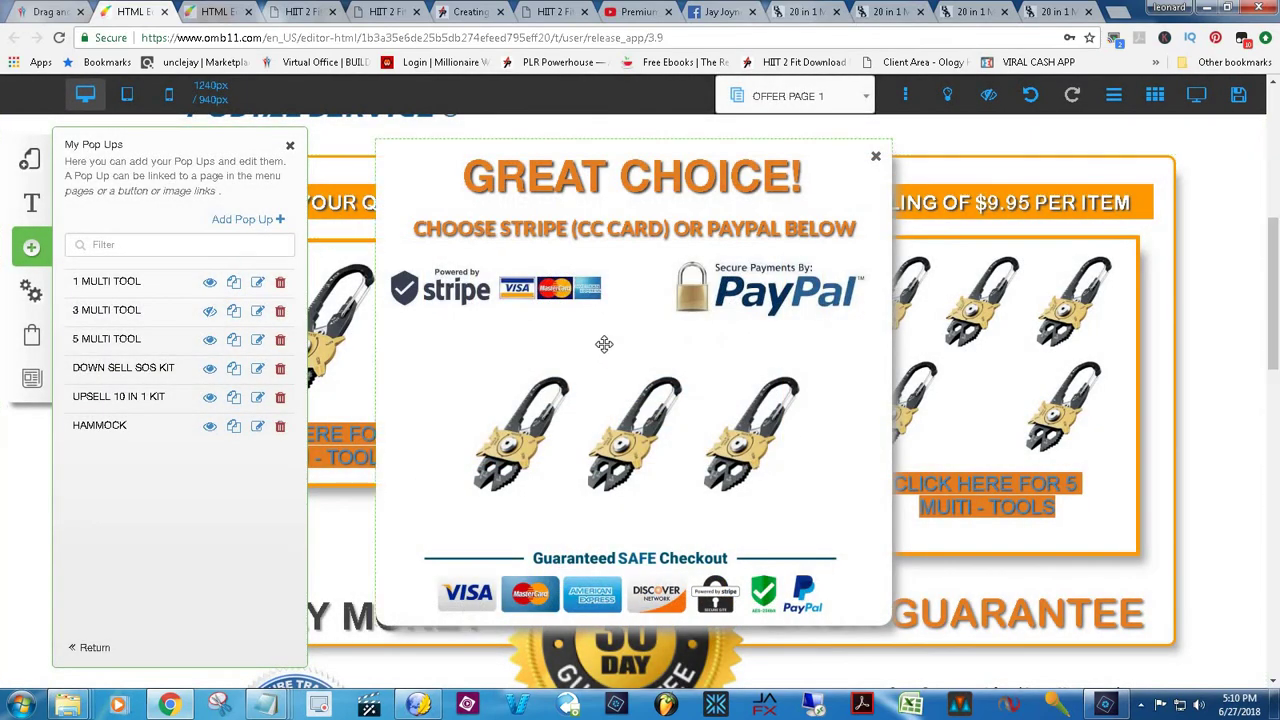
{"action": "left_click", "coordinate": [538, 286]}
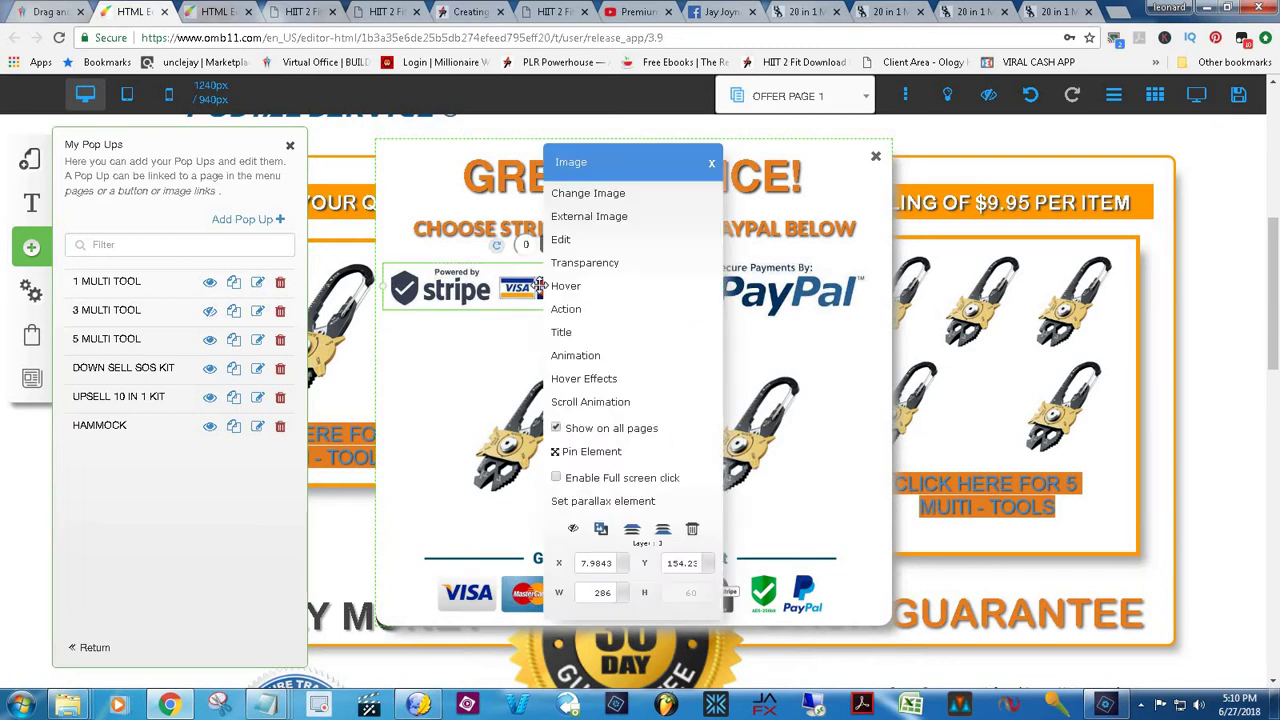
{"action": "left_click", "coordinate": [601, 310]}
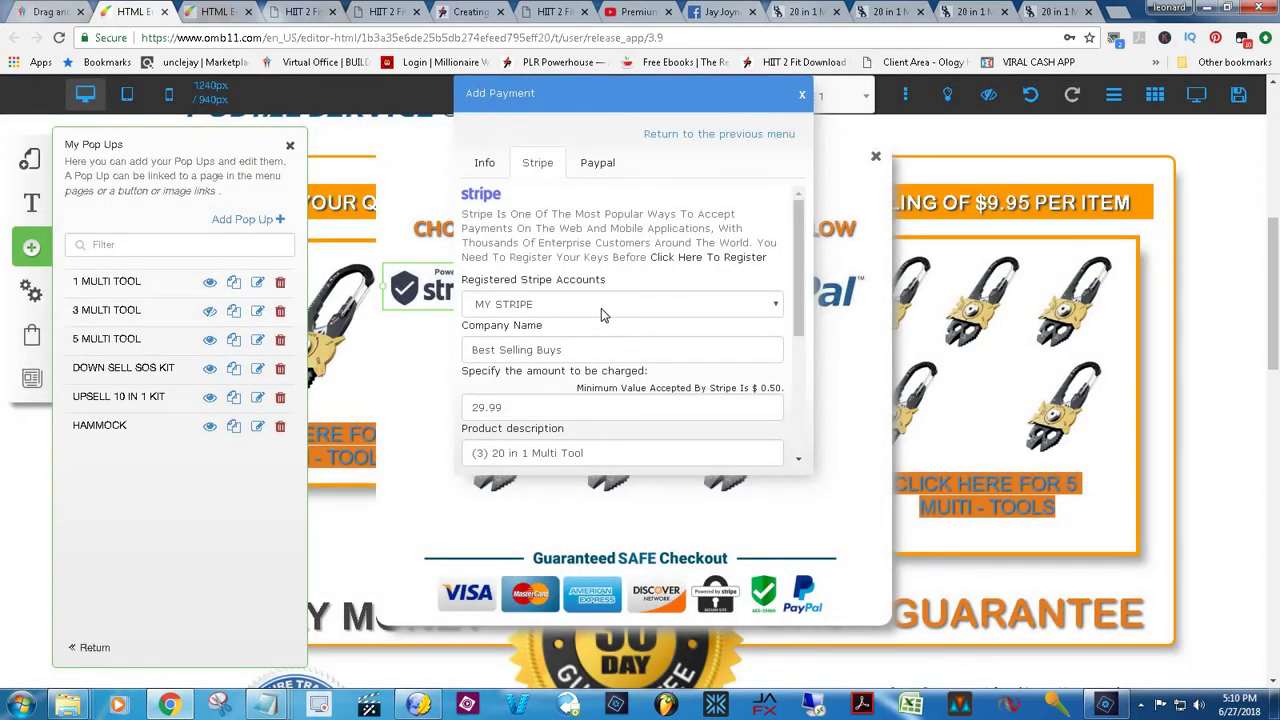
Step: Review the Stripe product description and upsell-pg-1 redirect address for the 3 multi-tools payment, then accept the payment settings
{"action": "scroll", "coordinate": [807, 318], "scroll_direction": "down", "scroll_amount": 1}
{"action": "left_click_drag", "start_coordinate": [807, 318], "coordinate": [810, 398]}
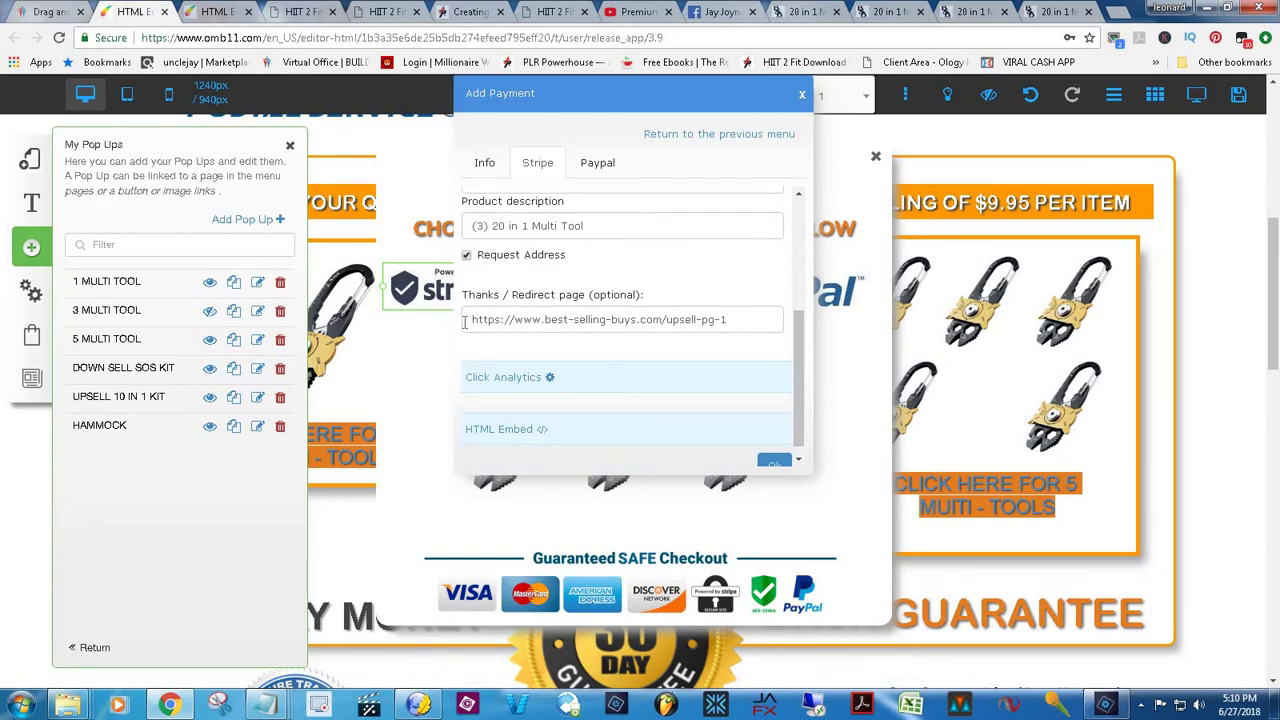
{"action": "left_click_drag", "start_coordinate": [472, 321], "coordinate": [697, 318]}
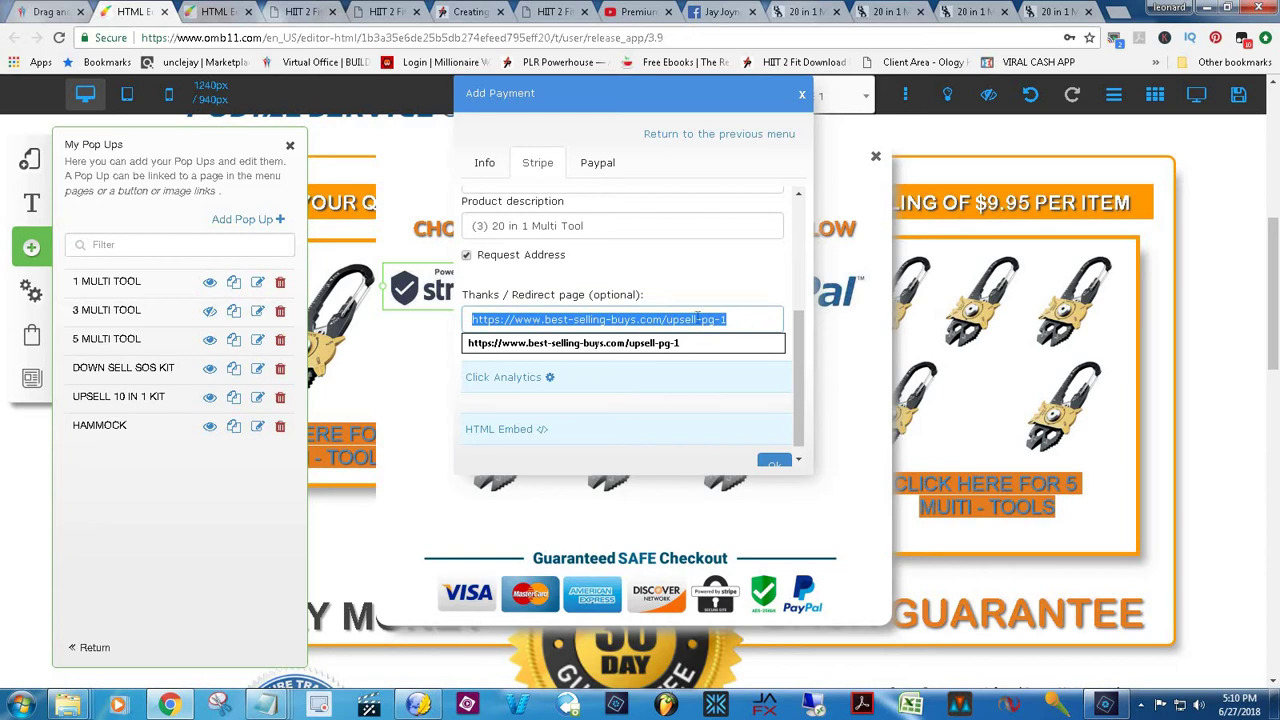
{"action": "key", "text": "ctrl+c"}
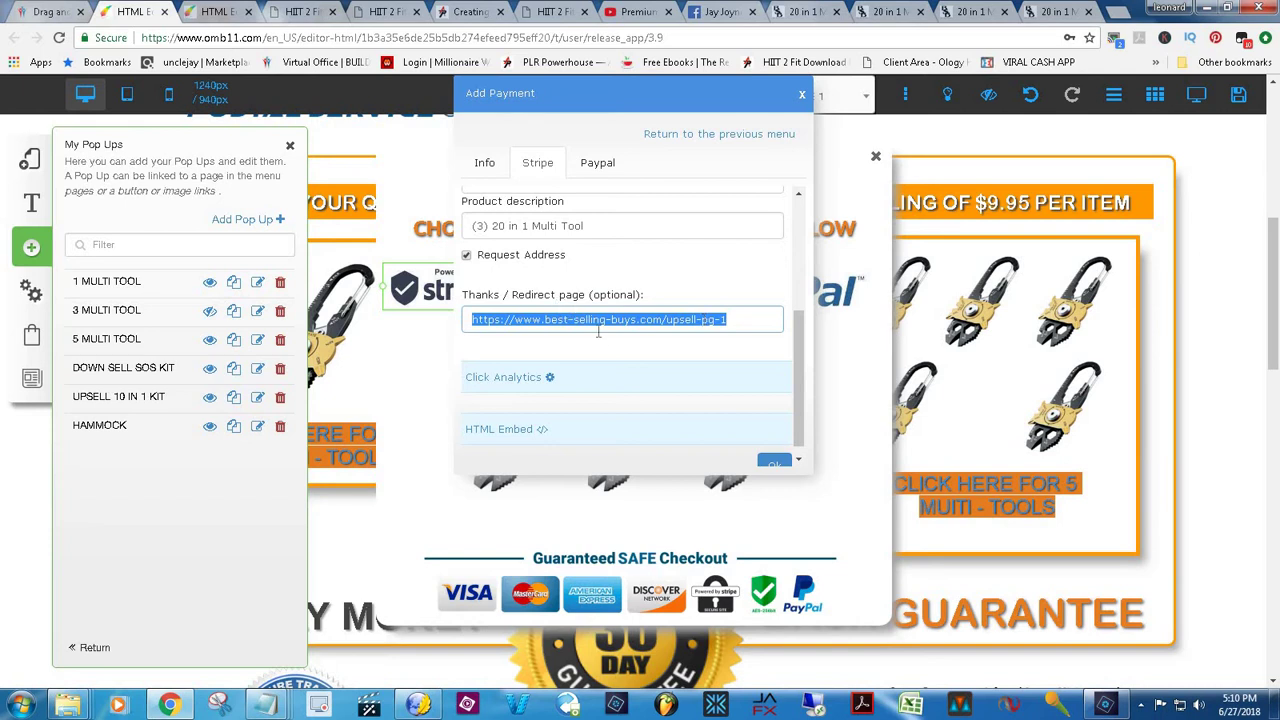
{"action": "left_click", "coordinate": [774, 466]}
Step: Switch to the live upsell-pg-1 page and briefly play its survival kit video, pausing it again
{"action": "left_click", "coordinate": [884, 15]}
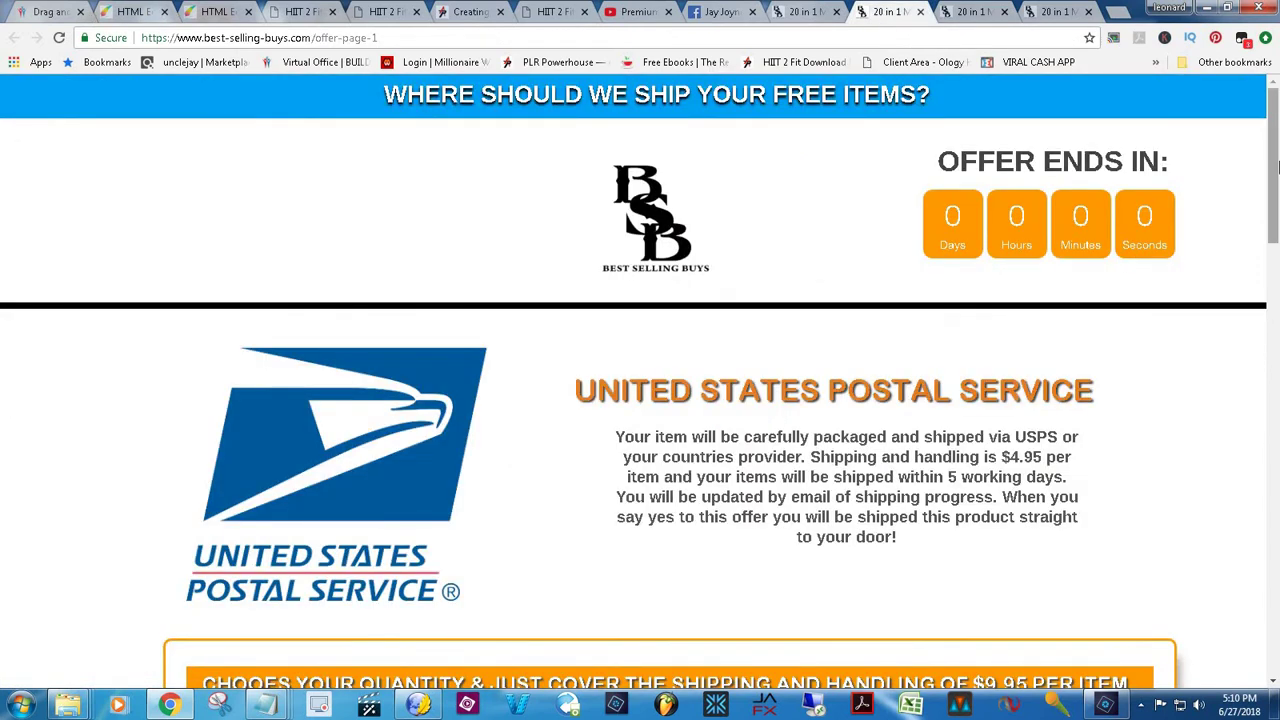
{"action": "scroll", "coordinate": [1240, 157], "scroll_direction": "down", "scroll_amount": 2}
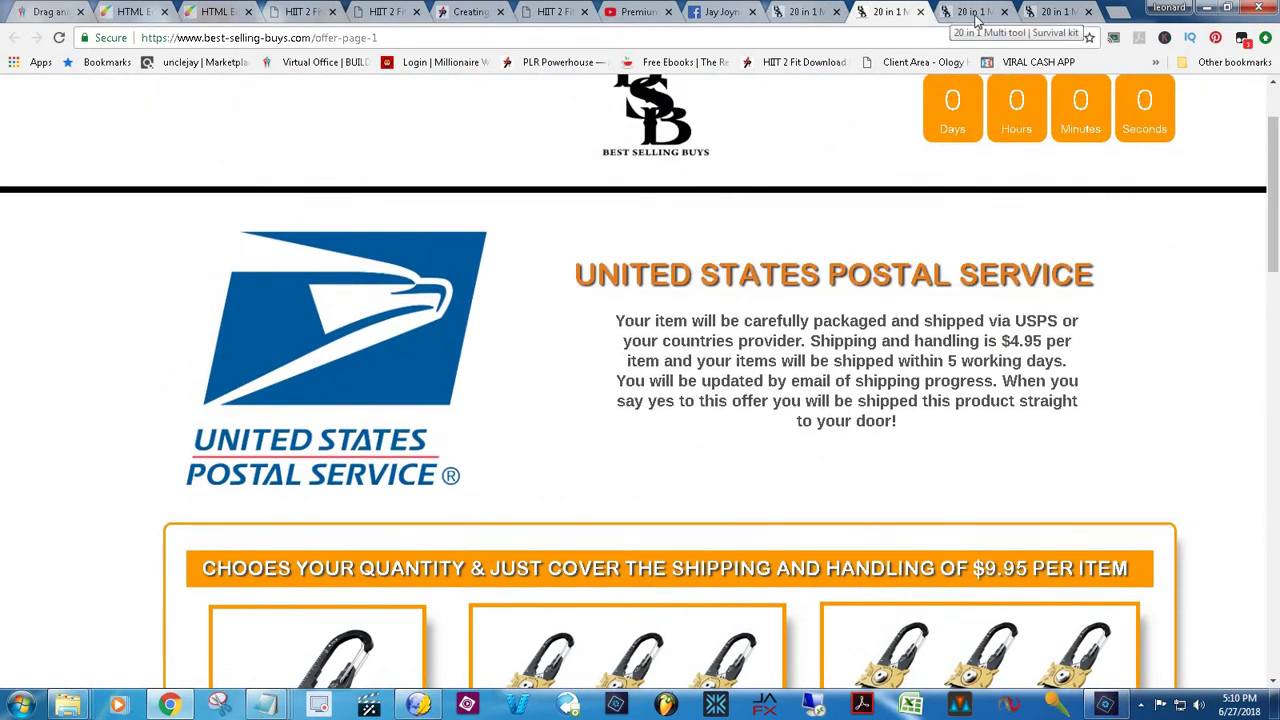
{"action": "left_click", "coordinate": [974, 14]}
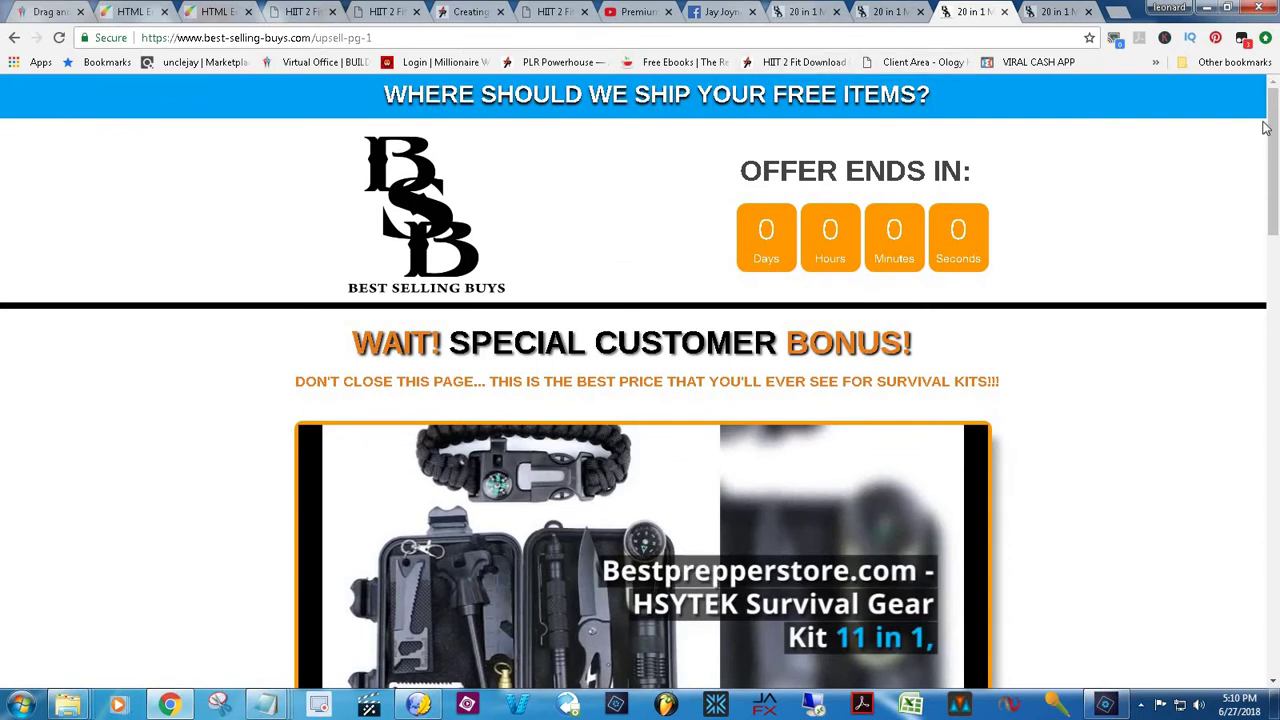
{"action": "left_click_drag", "start_coordinate": [1276, 111], "coordinate": [1276, 111]}
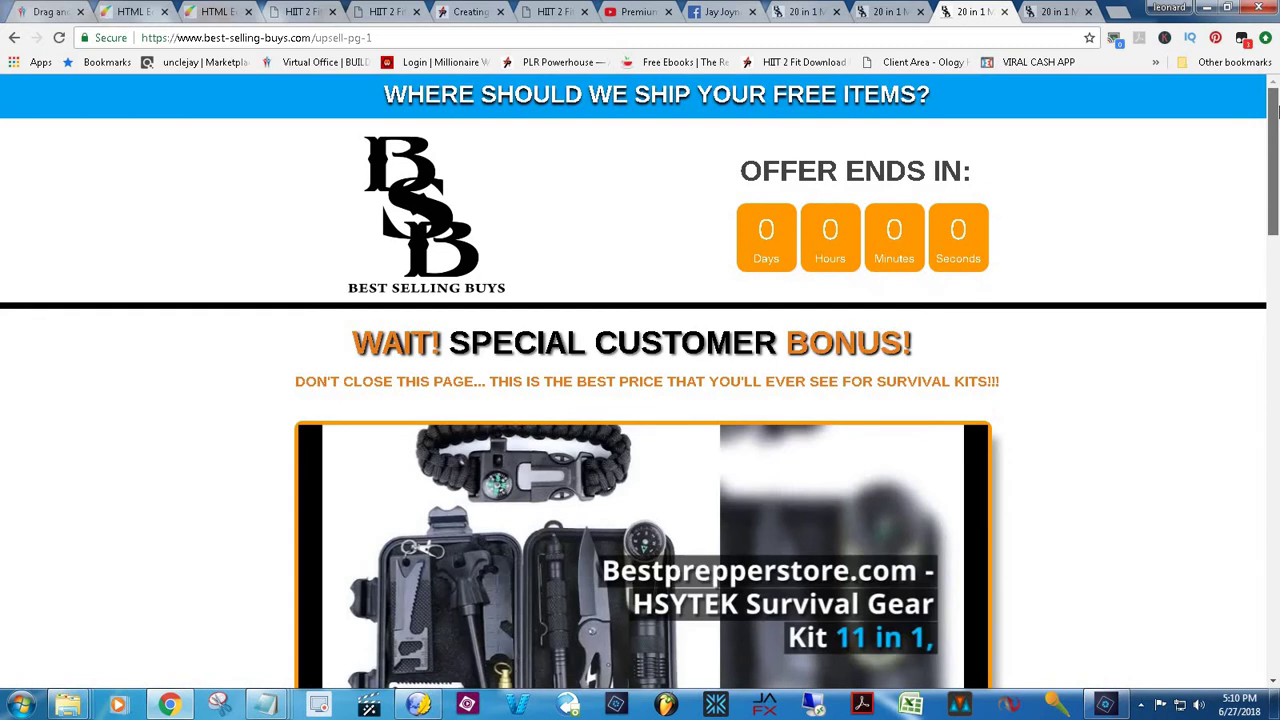
{"action": "left_click_drag", "start_coordinate": [1276, 111], "coordinate": [1276, 187]}
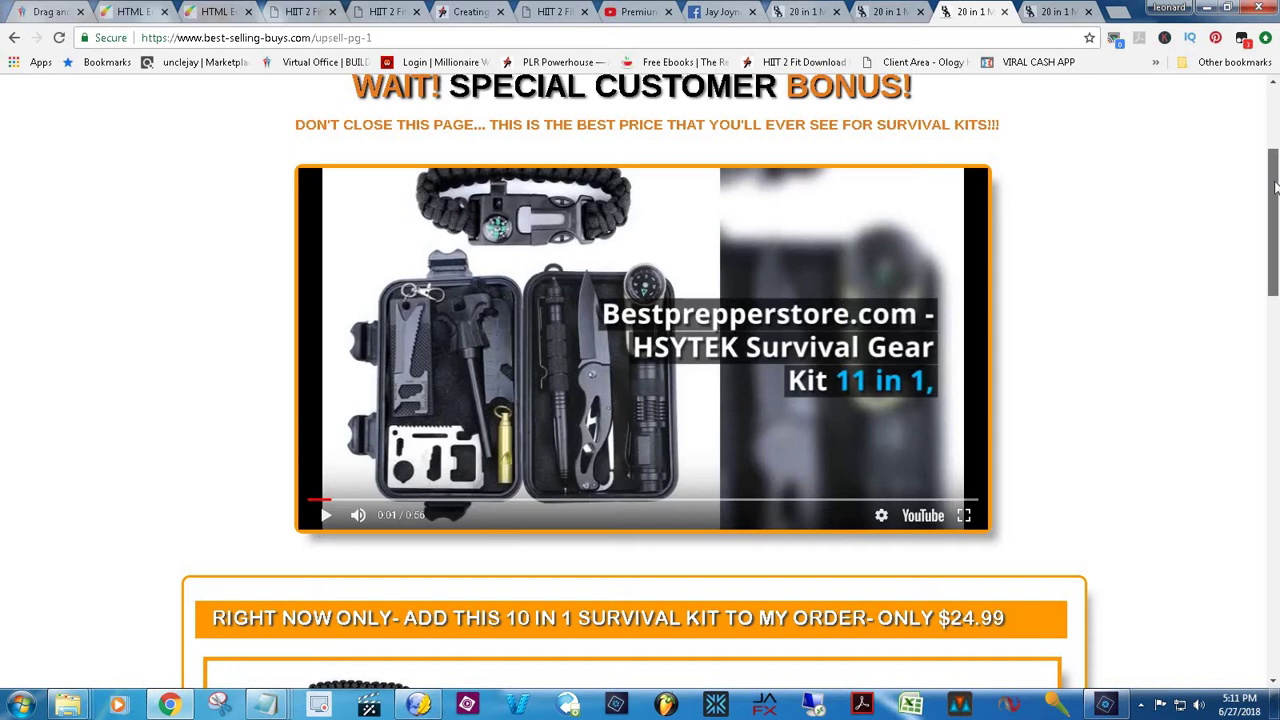
{"action": "left_click", "coordinate": [663, 345]}
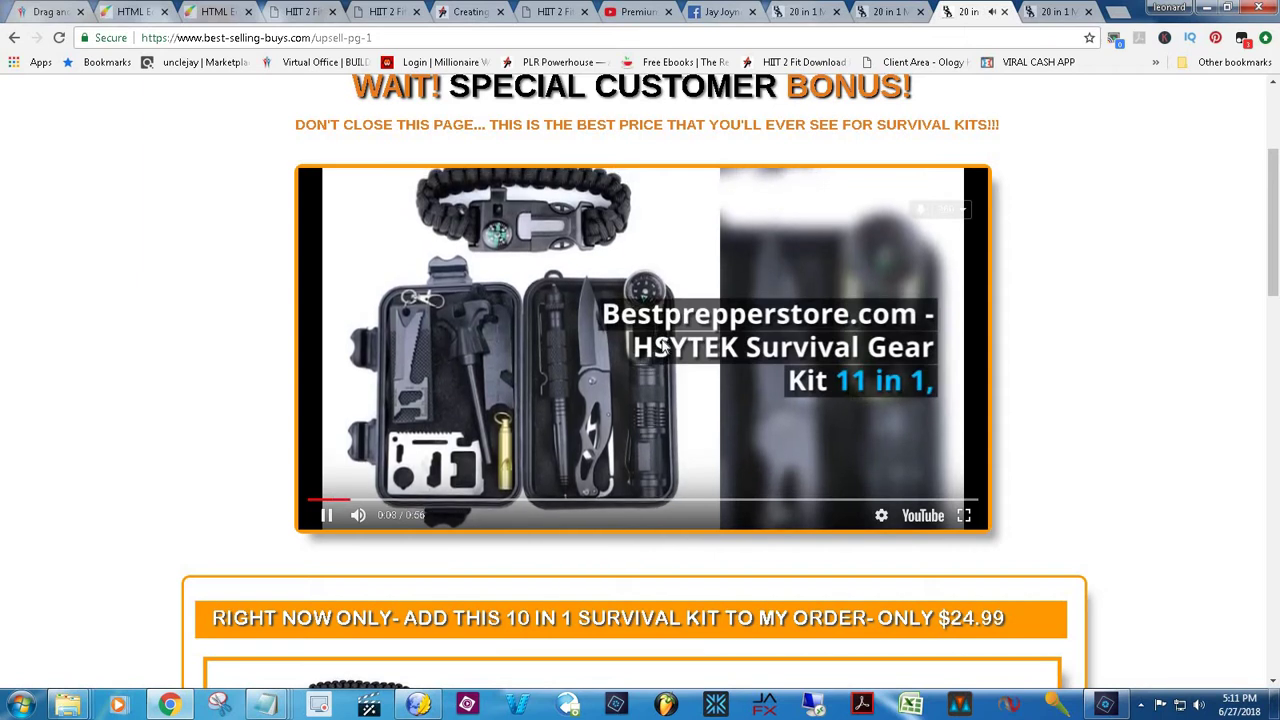
{"action": "left_click", "coordinate": [663, 345]}
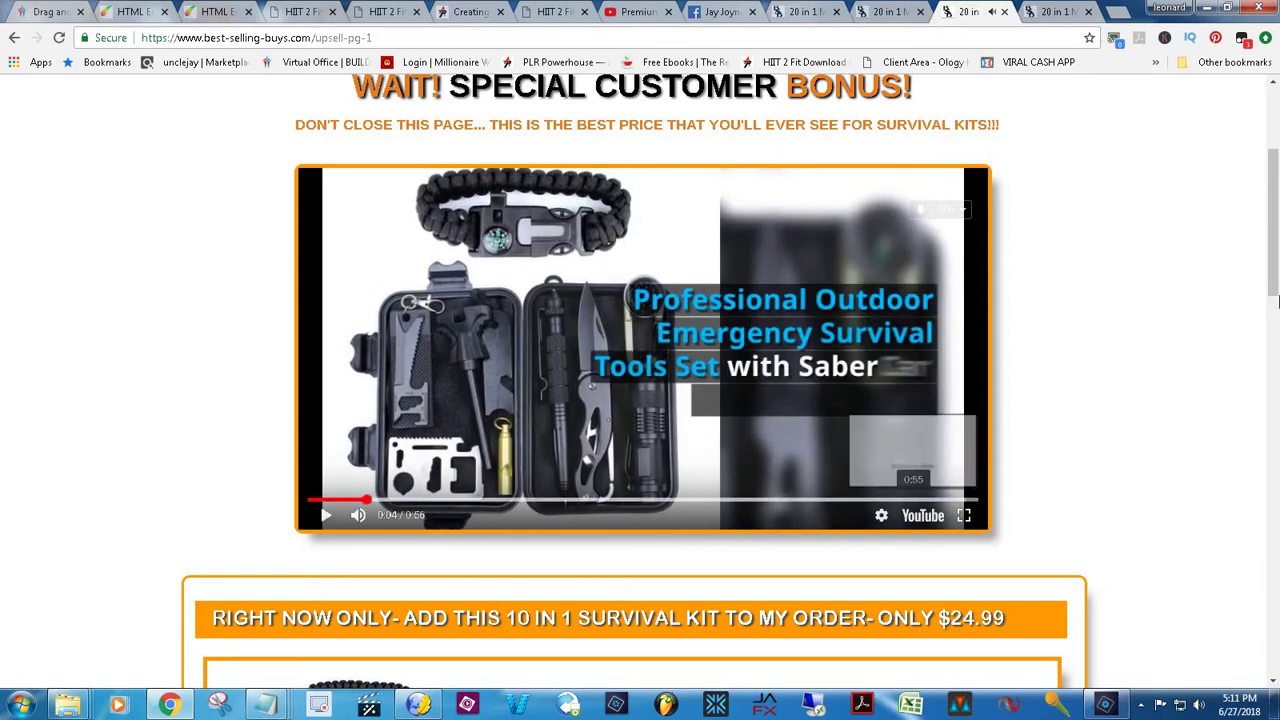
Step: Show the payment pop-up for adding the $24.99 survival kit to the order and close it
{"action": "left_click_drag", "start_coordinate": [1274, 268], "coordinate": [1274, 366]}
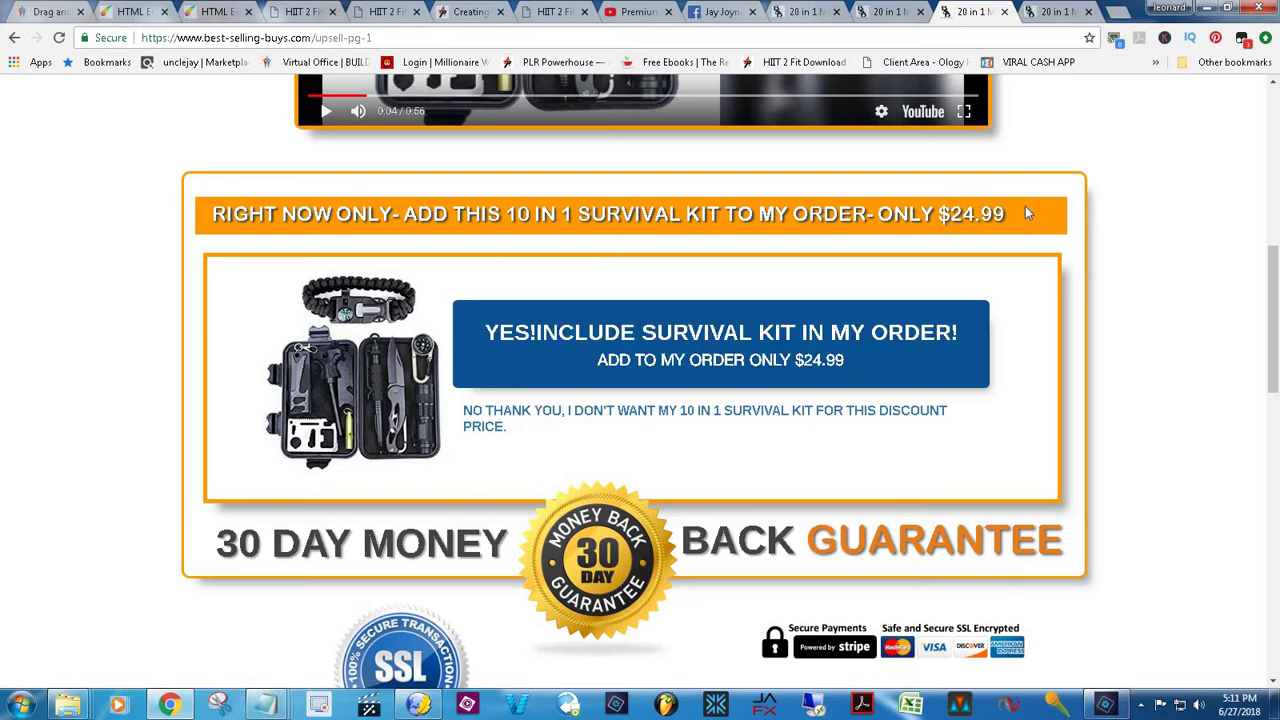
{"action": "left_click", "coordinate": [769, 348]}
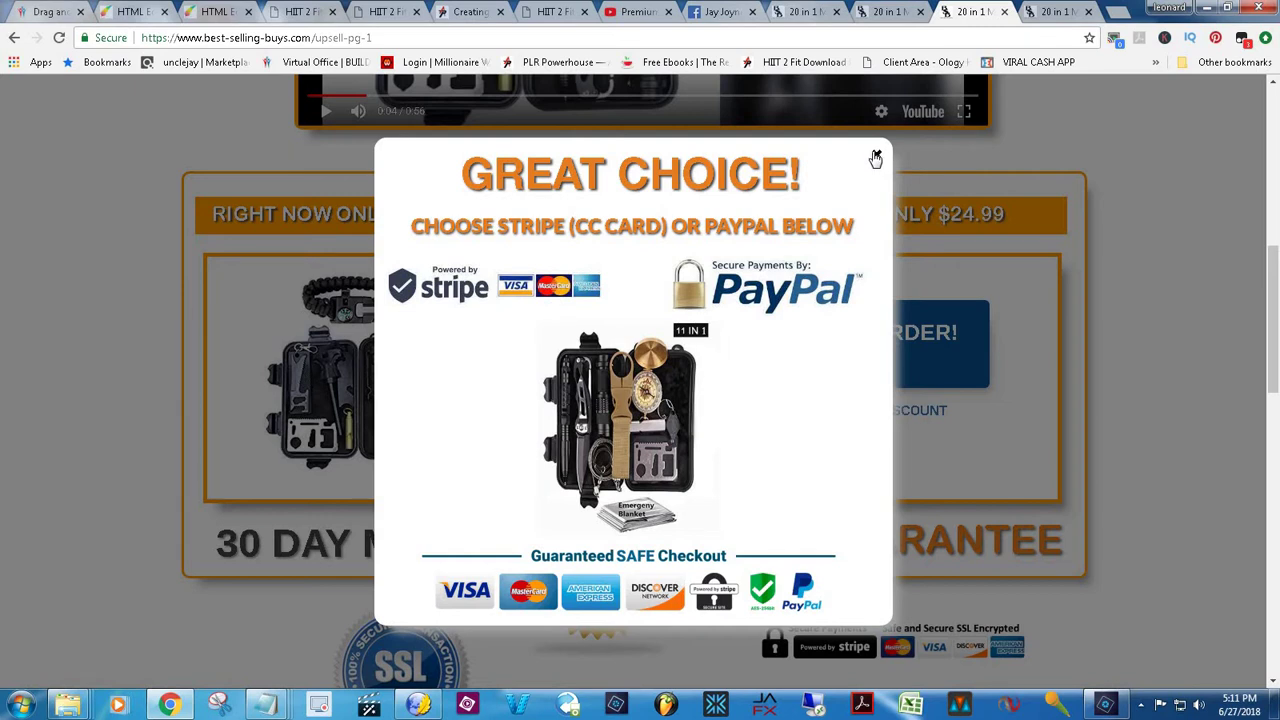
{"action": "left_click", "coordinate": [876, 157]}
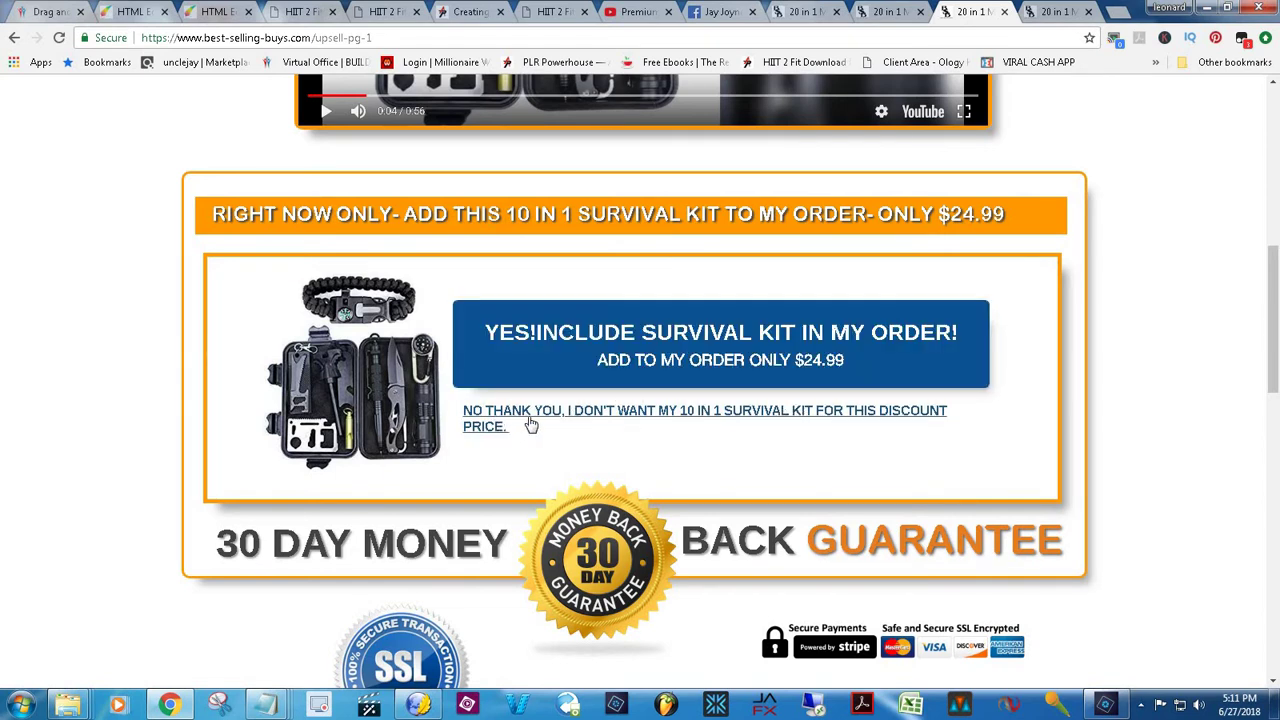
Step: Decline the survival kit and review the down-sell page's outdoor SOS kit offer and product pictures
{"action": "left_click", "coordinate": [788, 418]}
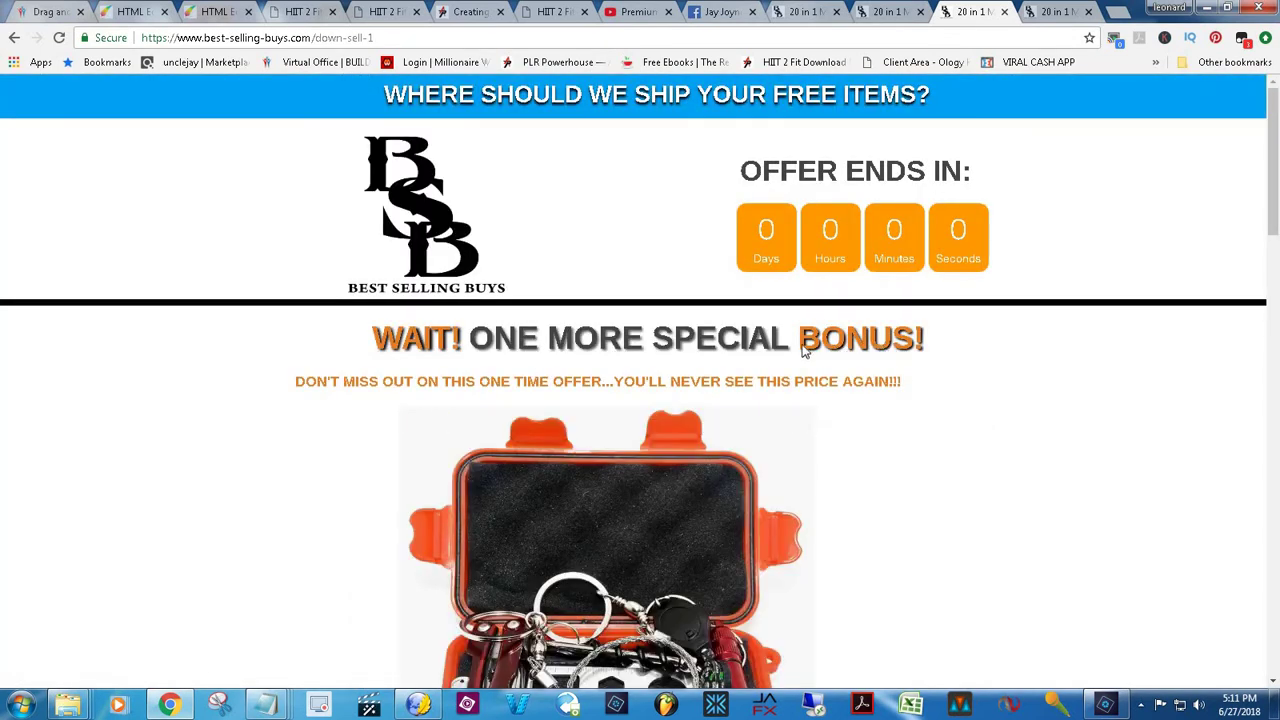
{"action": "scroll", "coordinate": [1277, 305], "scroll_direction": "down", "scroll_amount": 3}
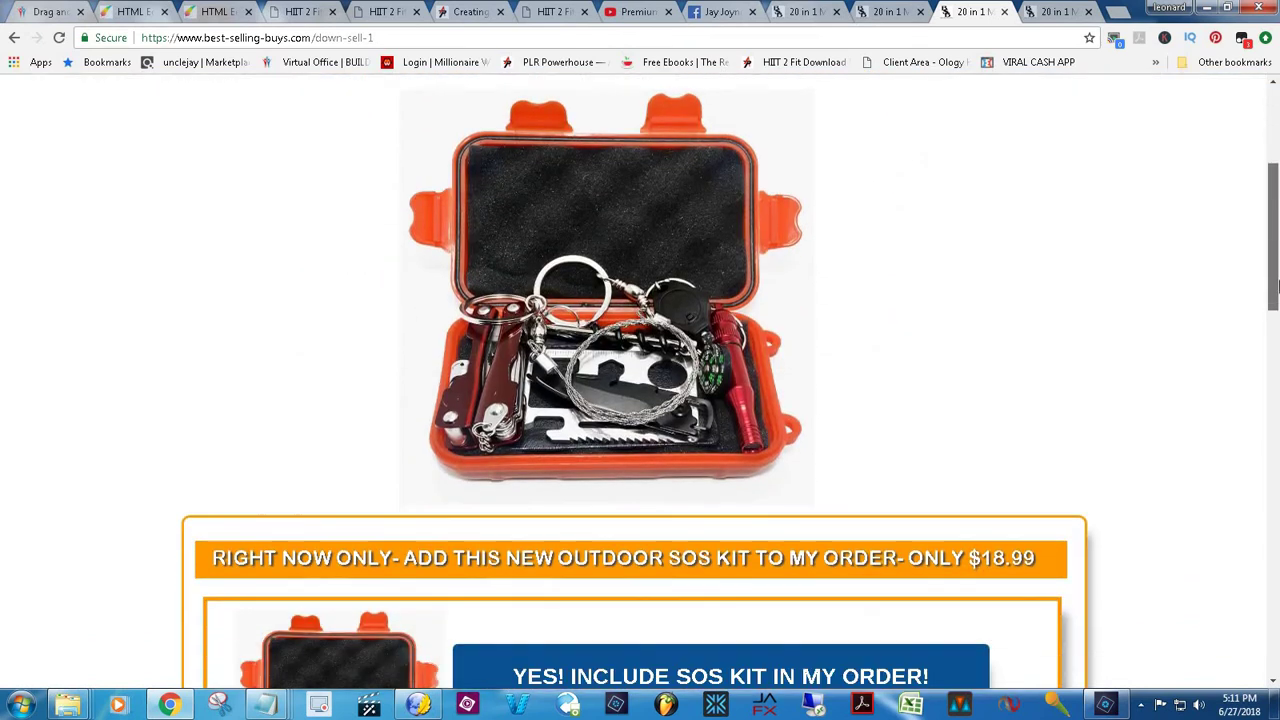
{"action": "mouse_move", "coordinate": [1277, 290]}
{"action": "left_mouse_down"}
{"action": "mouse_move", "coordinate": [1276, 256]}
{"action": "mouse_move", "coordinate": [1275, 312]}
{"action": "left_mouse_up"}
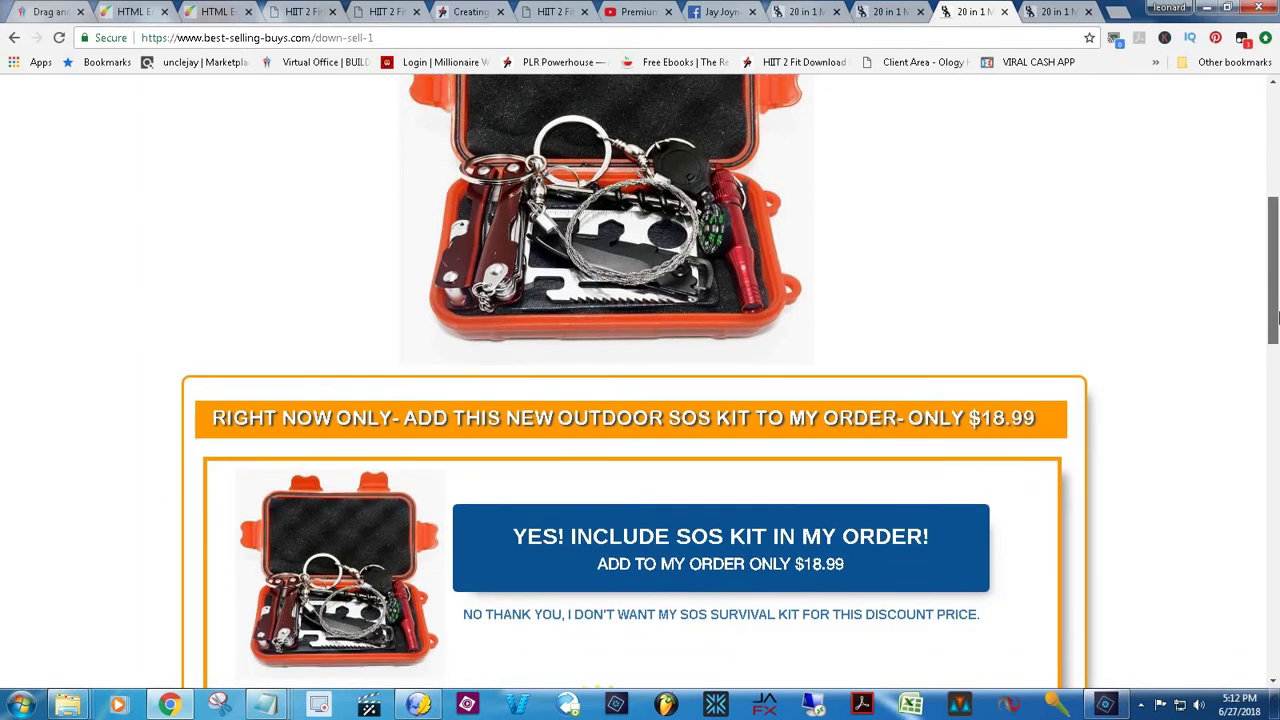
{"action": "left_click_drag", "start_coordinate": [1273, 333], "coordinate": [1268, 375]}
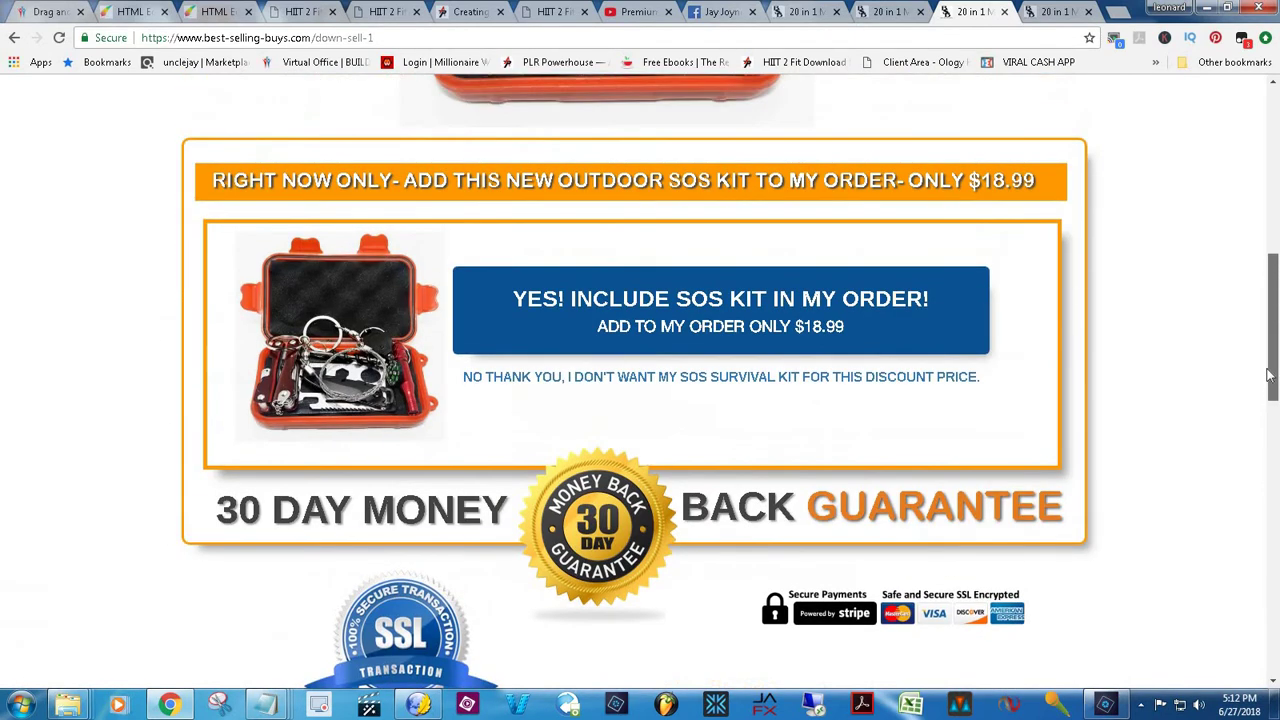
{"action": "scroll", "coordinate": [1275, 456], "scroll_direction": "down", "scroll_amount": 10}
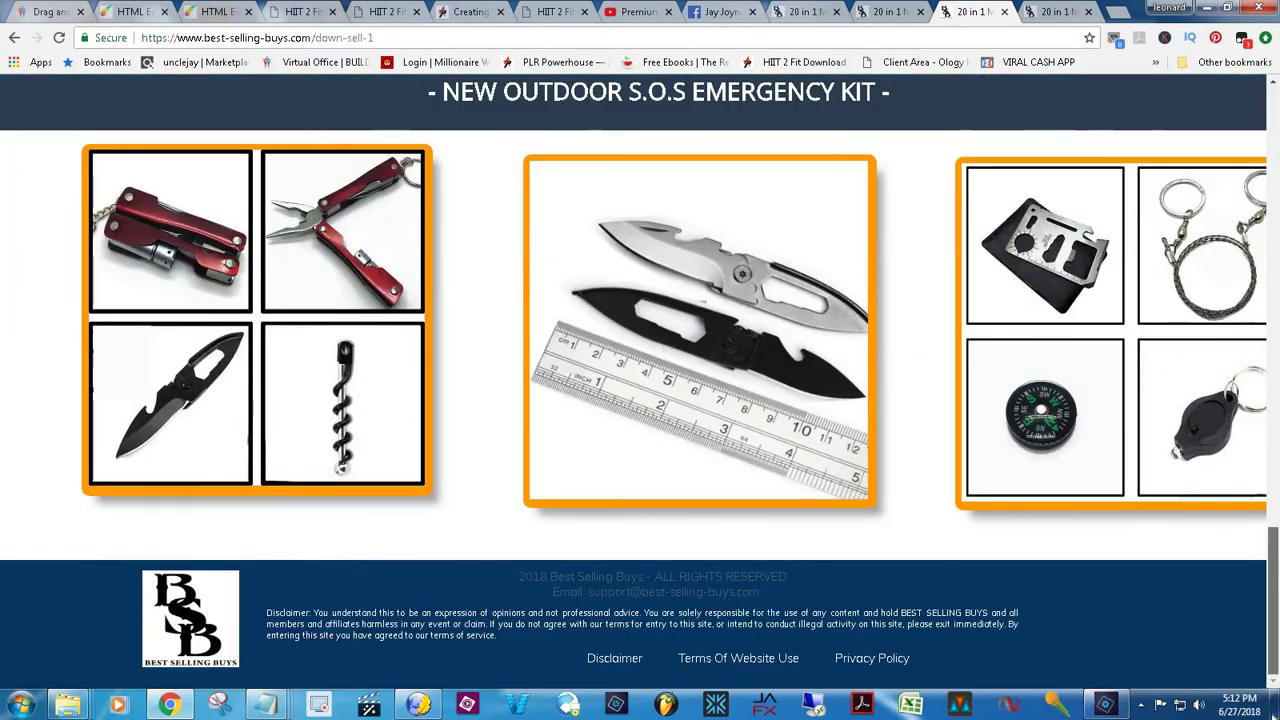
{"action": "scroll", "coordinate": [1268, 676], "scroll_direction": "up", "scroll_amount": 3}
{"action": "scroll", "coordinate": [1270, 666], "scroll_direction": "down", "scroll_amount": 3}
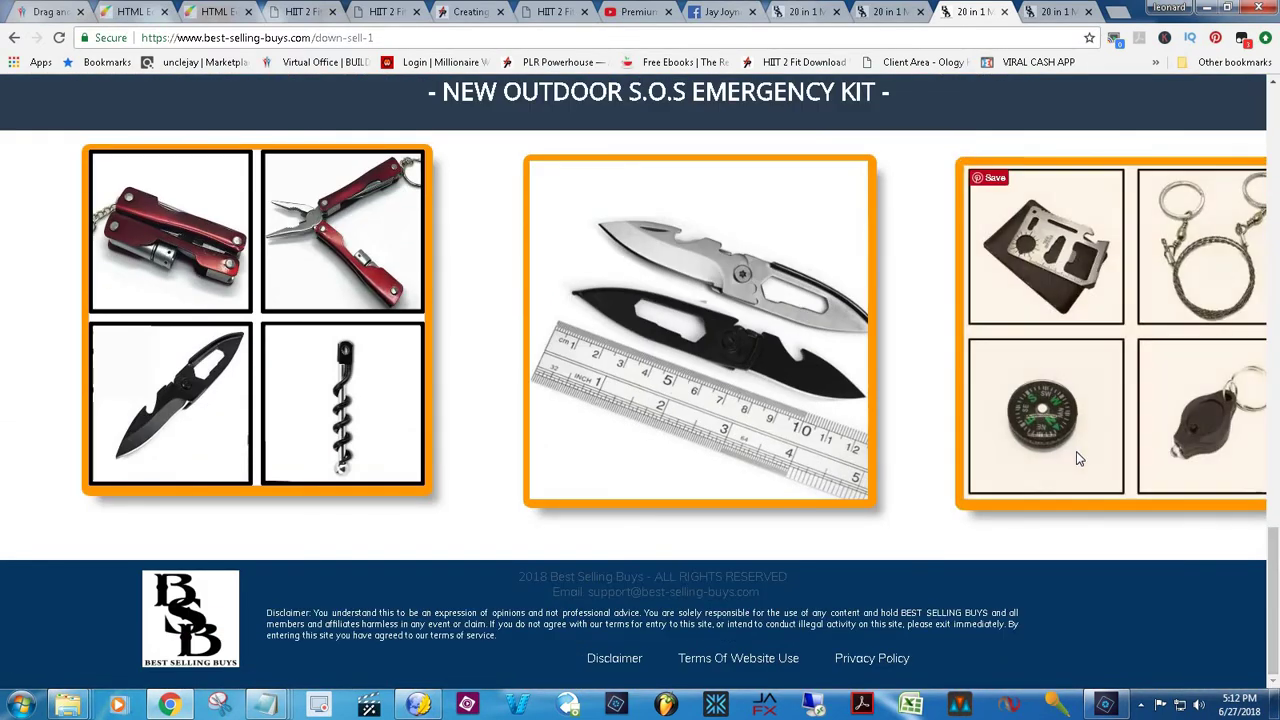
{"action": "left_click_drag", "start_coordinate": [1274, 525], "coordinate": [1275, 279]}
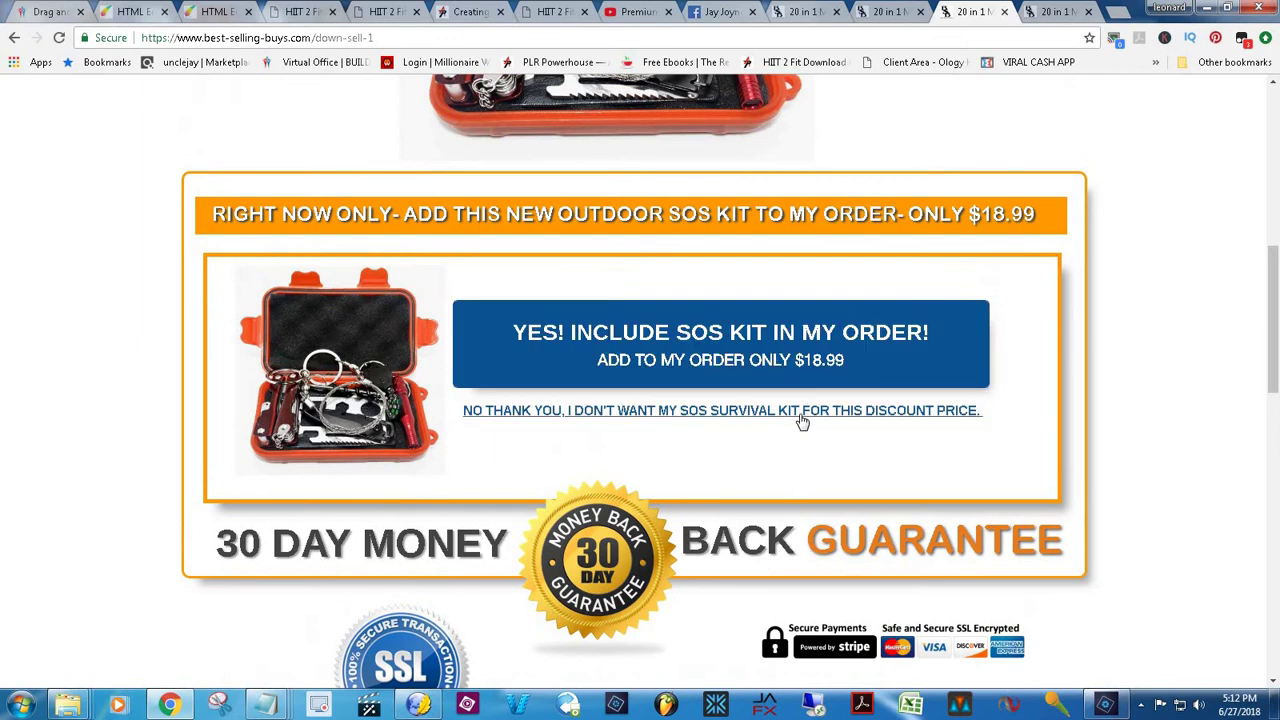
Step: Decline the SOS kit and review the thank-you page's money-back guarantee and parachute hammock offer
{"action": "left_click", "coordinate": [799, 416]}
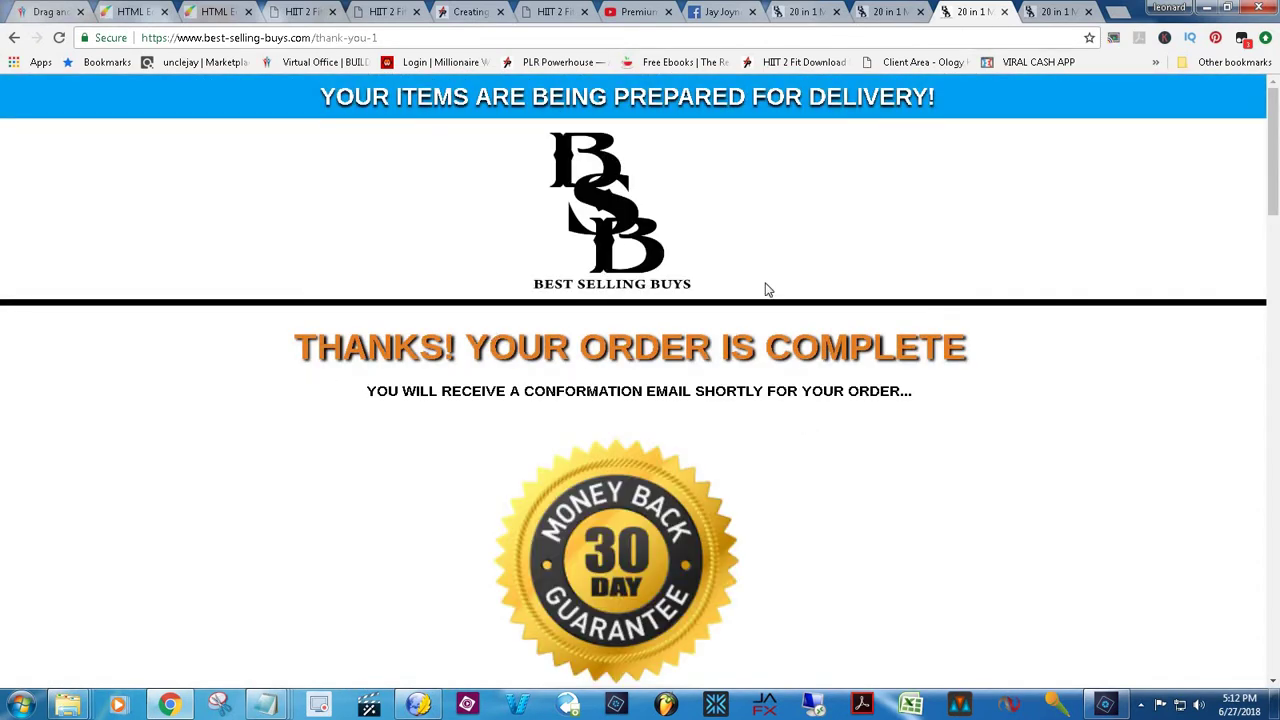
{"action": "left_click_drag", "start_coordinate": [1275, 176], "coordinate": [1240, 344]}
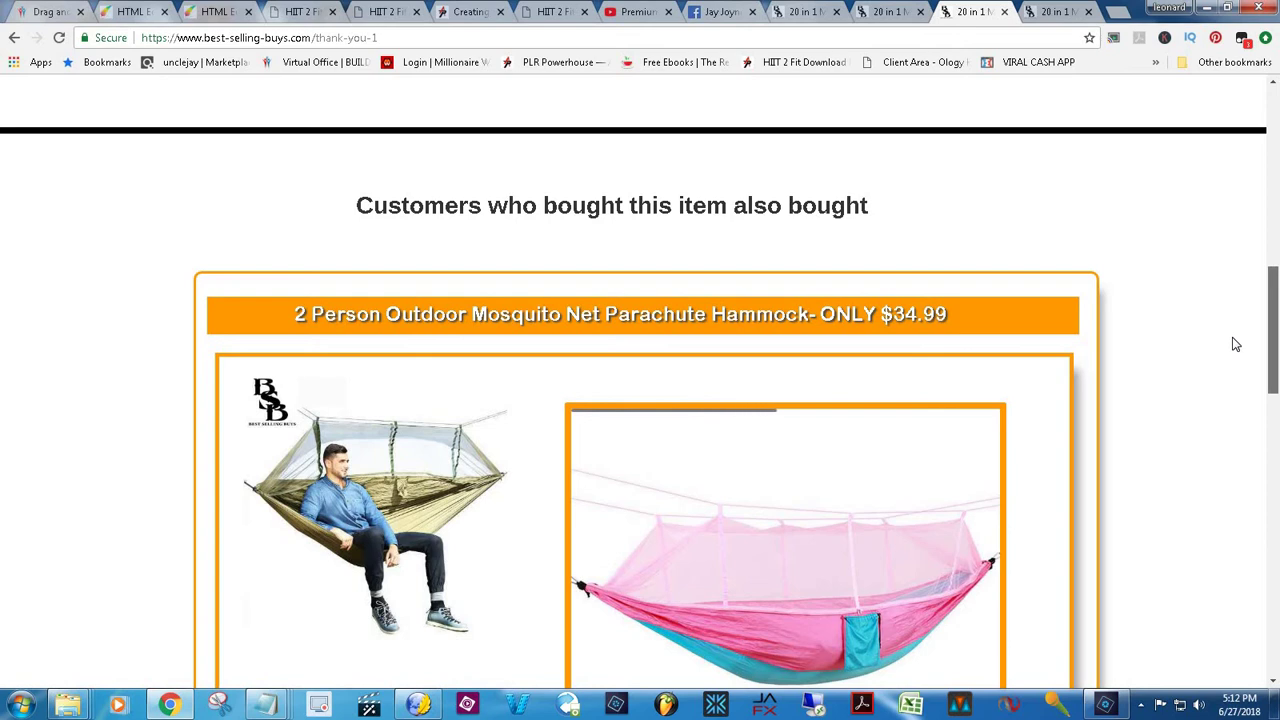
{"action": "scroll", "coordinate": [1236, 350], "scroll_direction": "down", "scroll_amount": 1}
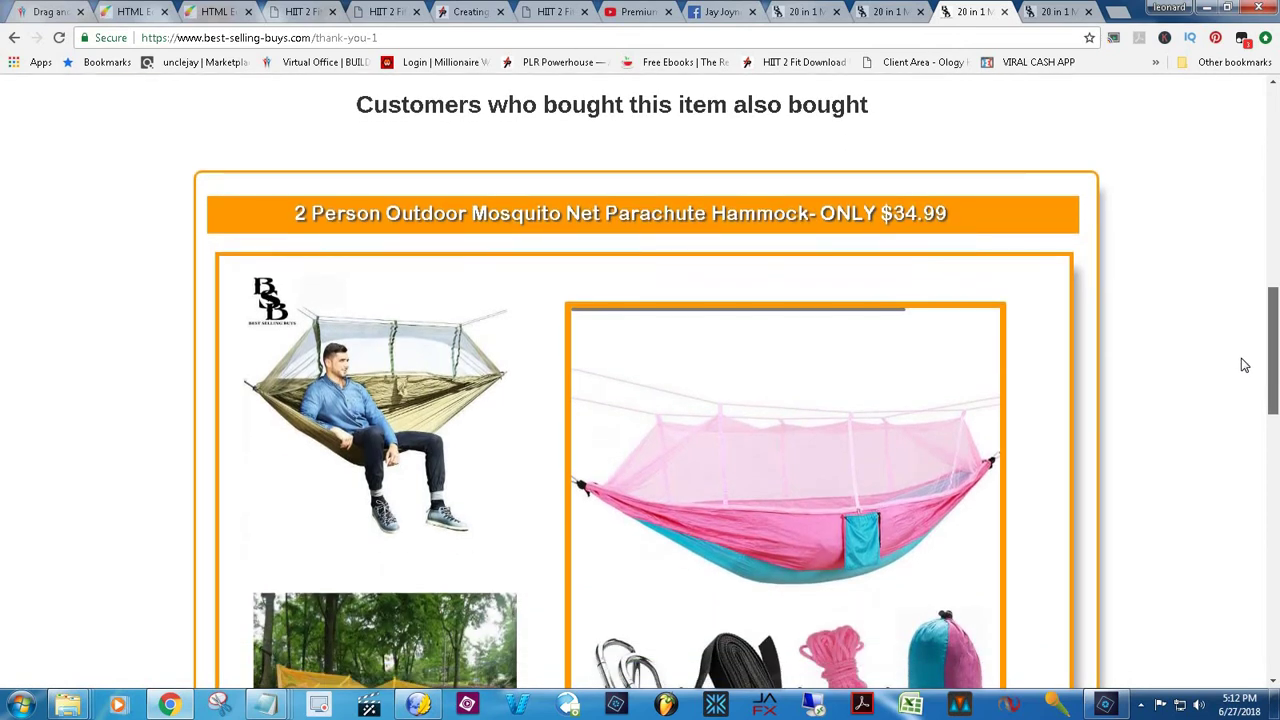
{"action": "scroll", "coordinate": [1243, 363], "scroll_direction": "up", "scroll_amount": 15}
{"action": "scroll", "coordinate": [1215, 150], "scroll_direction": "down", "scroll_amount": 11}
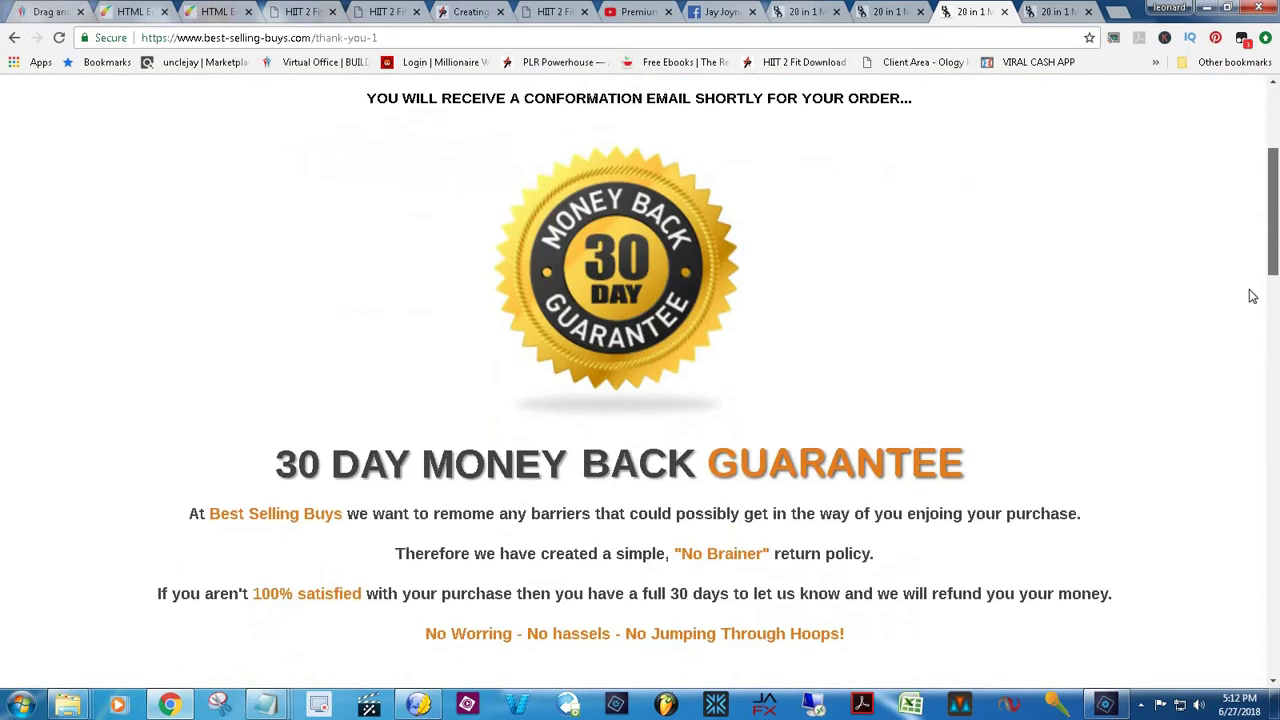
{"action": "left_click_drag", "start_coordinate": [1276, 378], "coordinate": [1276, 450]}
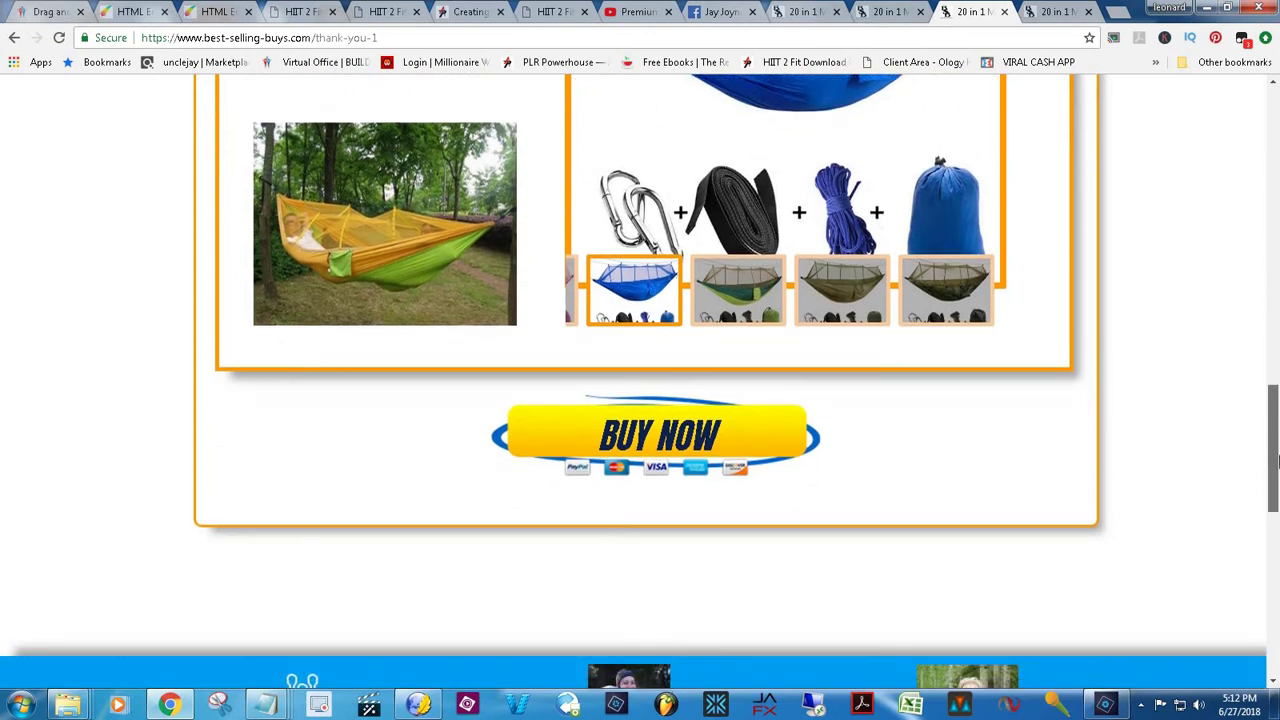
Step: Open the hammock order form from the thank-you page's purchase offer and review its color choices
{"action": "left_click", "coordinate": [673, 447]}
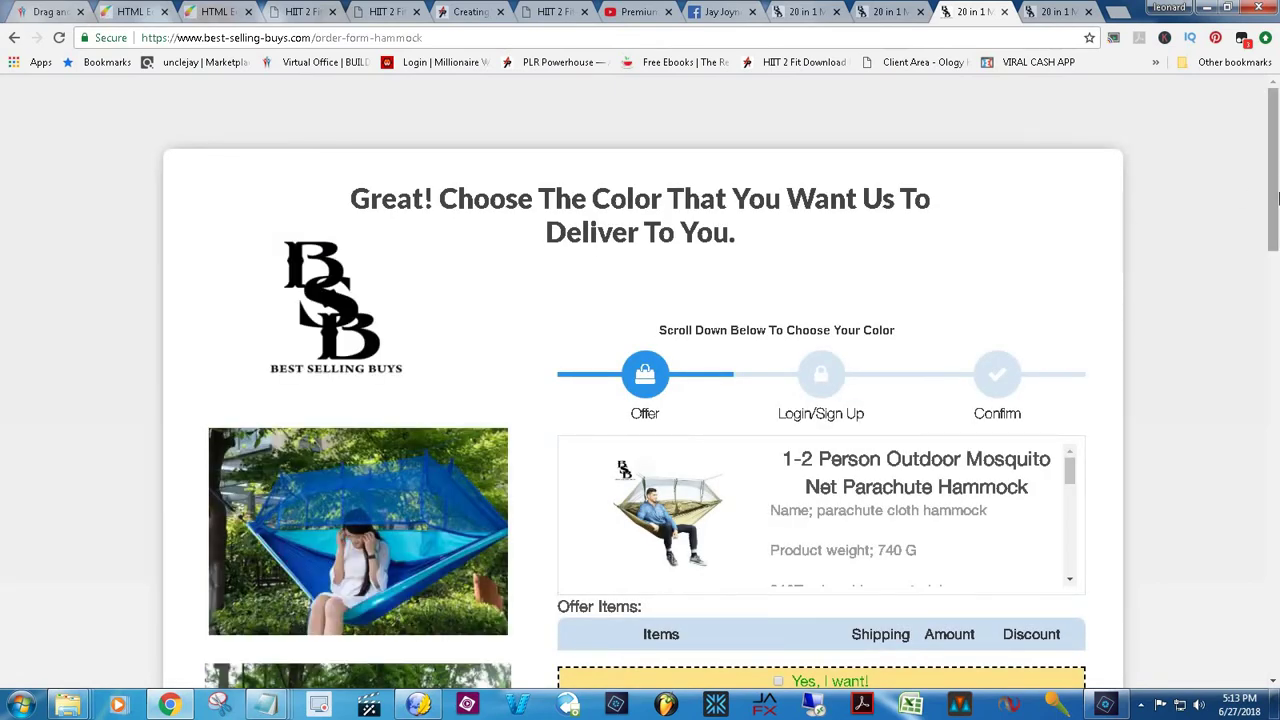
{"action": "scroll", "coordinate": [1276, 195], "scroll_direction": "down", "scroll_amount": 1}
{"action": "left_click_drag", "start_coordinate": [1277, 220], "coordinate": [1272, 380]}
{"action": "scroll", "coordinate": [1262, 298], "scroll_direction": "down", "scroll_amount": 1}
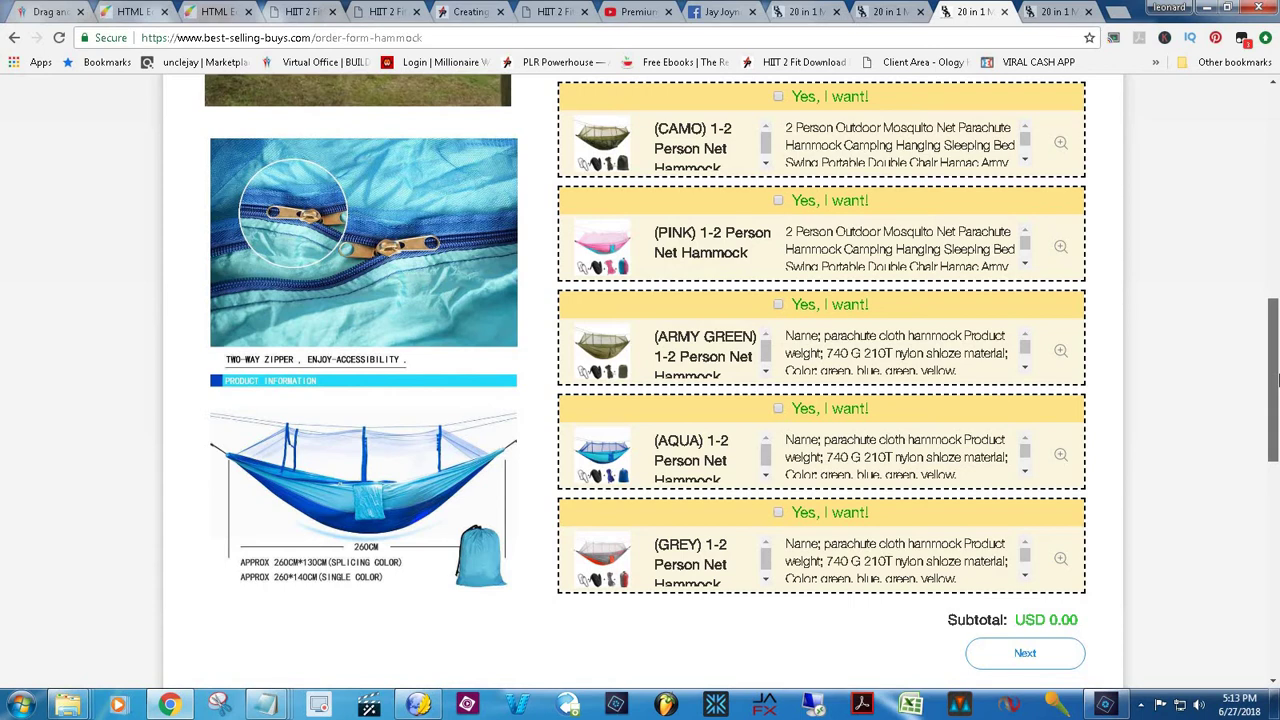
{"action": "left_click_drag", "start_coordinate": [1275, 378], "coordinate": [1258, 214]}
{"action": "left_click_drag", "start_coordinate": [1275, 317], "coordinate": [1225, 299]}
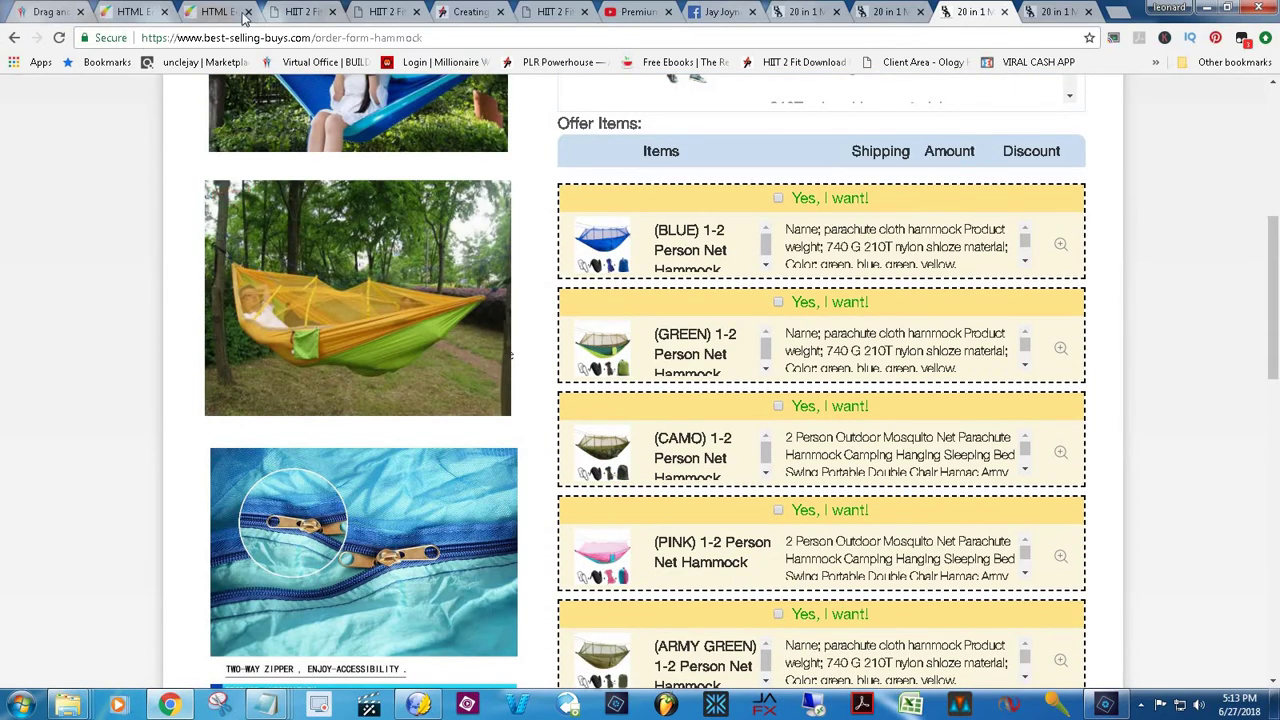
Step: Return to the HTML editor, close the multi-tool pop-up and open the Thank-you-2 page of the 20 in 1 Multi tool layout
{"action": "left_click", "coordinate": [143, 11]}
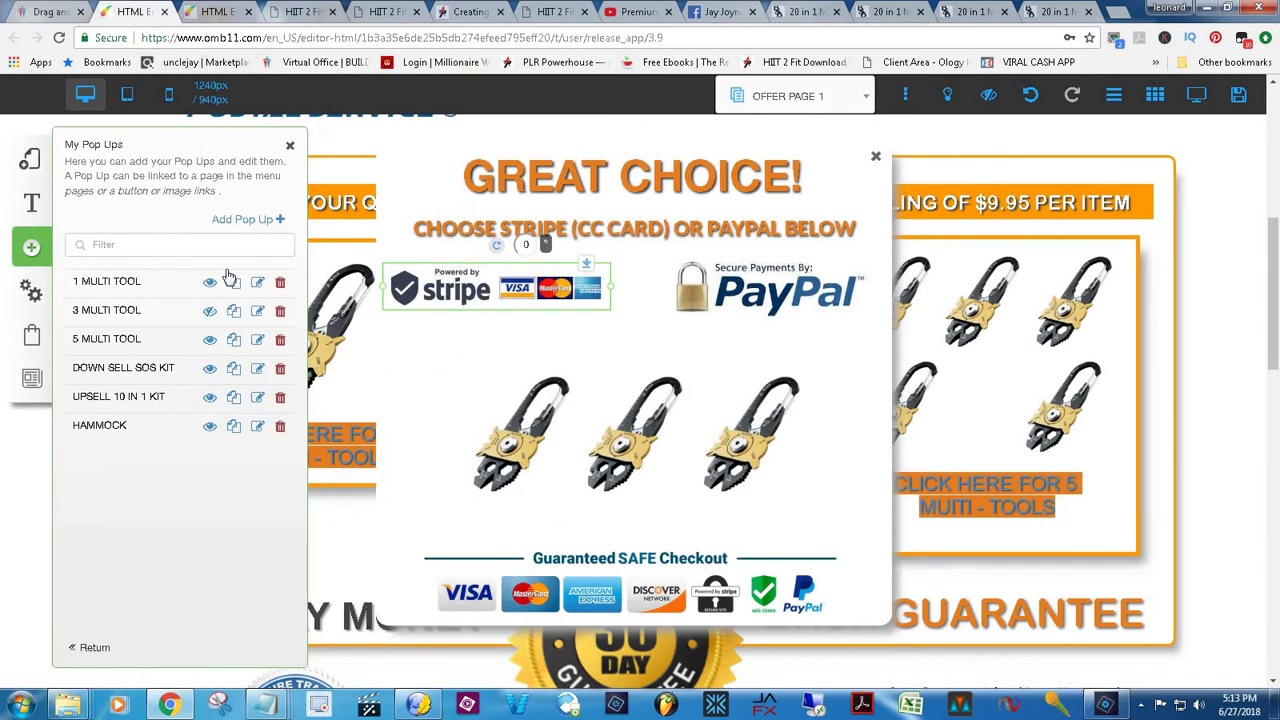
{"action": "left_click", "coordinate": [877, 161]}
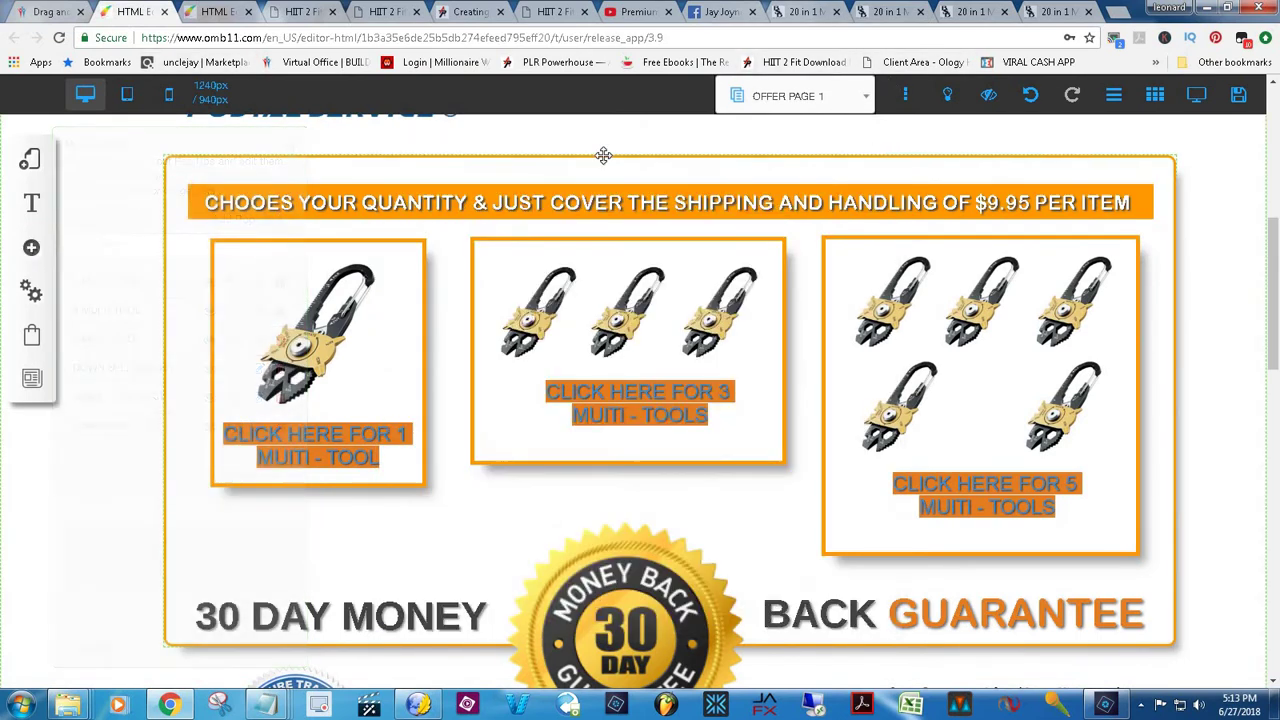
{"action": "left_click", "coordinate": [28, 162]}
{"action": "left_click", "coordinate": [276, 211]}
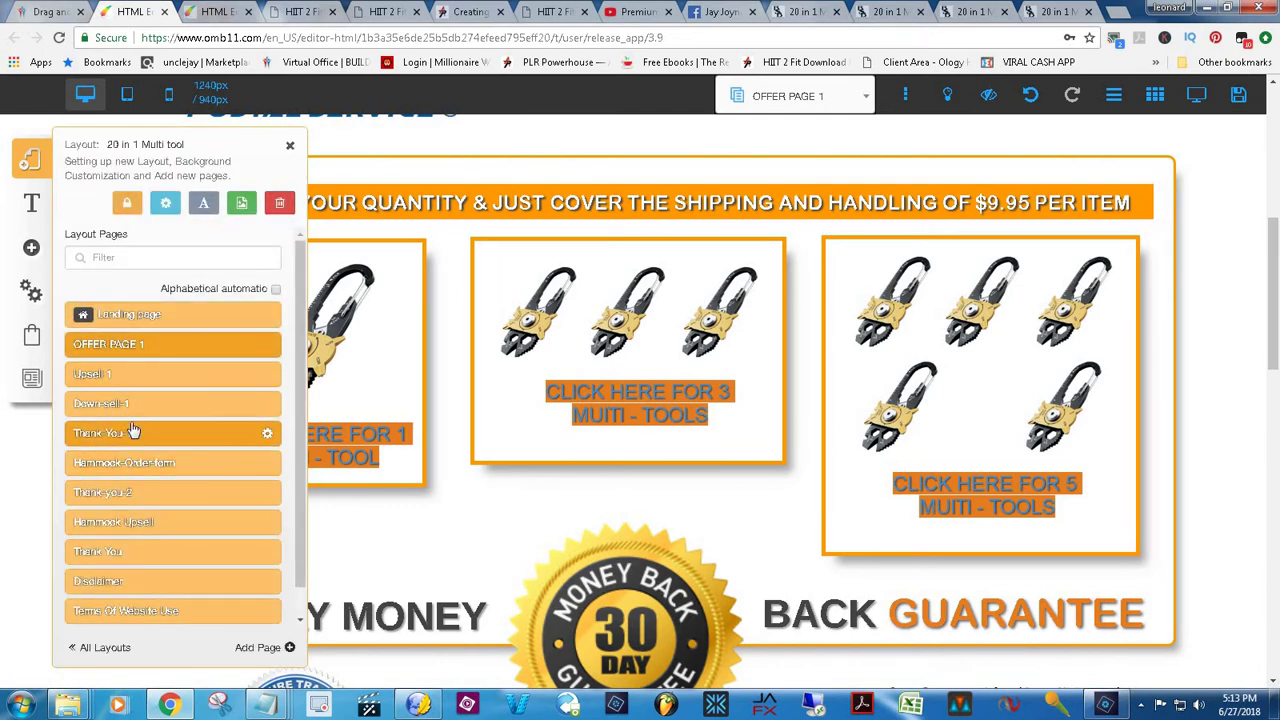
{"action": "left_click", "coordinate": [115, 494]}
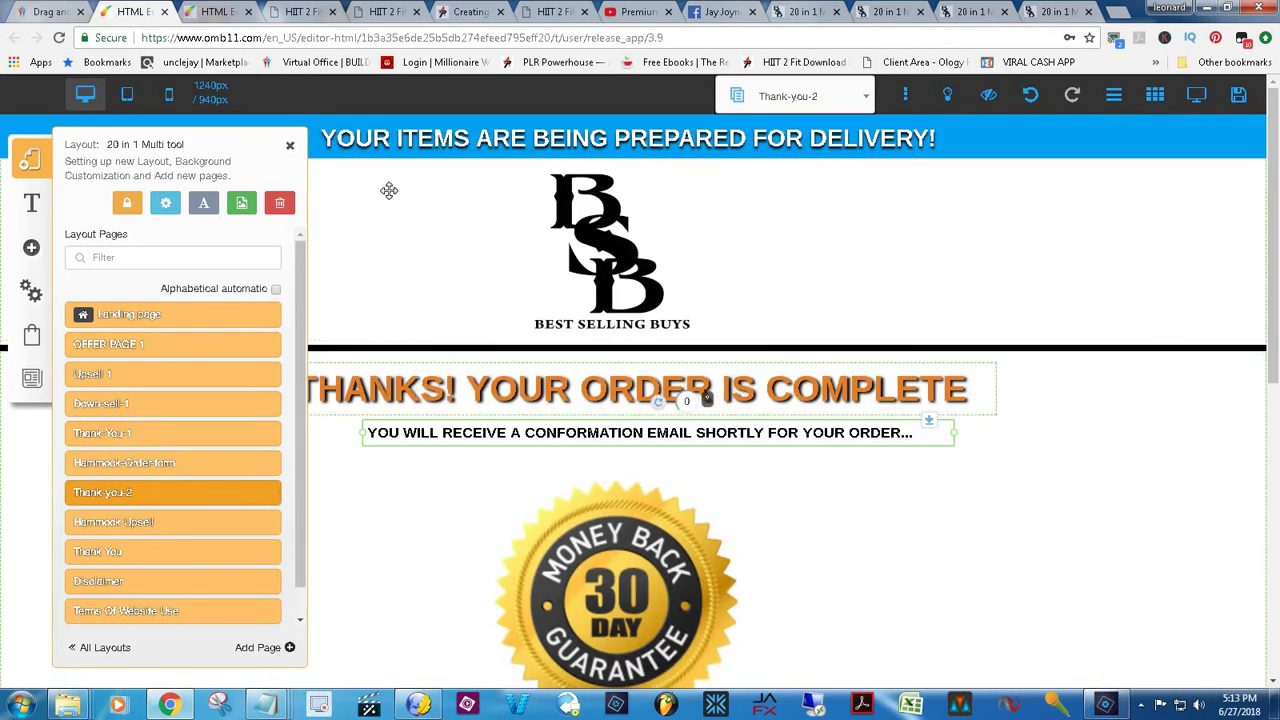
{"action": "left_click", "coordinate": [291, 150]}
{"action": "left_click_drag", "start_coordinate": [1268, 155], "coordinate": [1268, 113]}
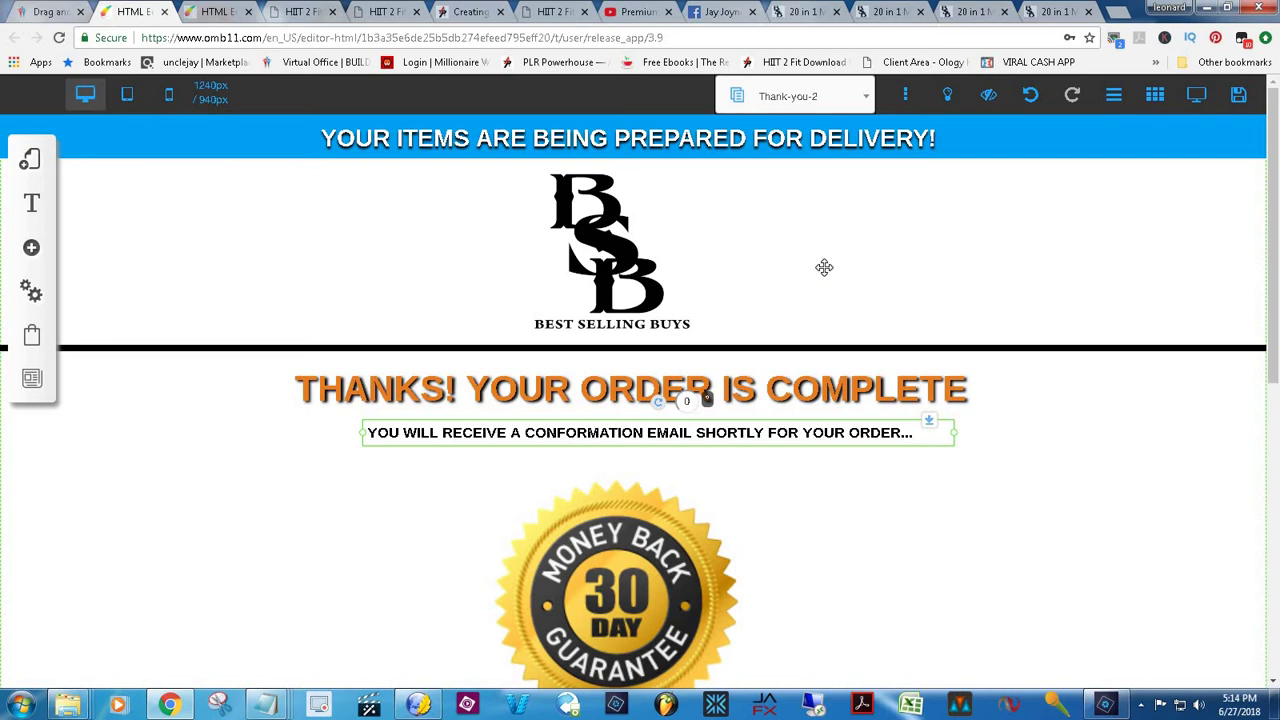
{"action": "left_click_drag", "start_coordinate": [1273, 243], "coordinate": [1275, 173]}
{"action": "left_click_drag", "start_coordinate": [1273, 151], "coordinate": [1274, 125]}
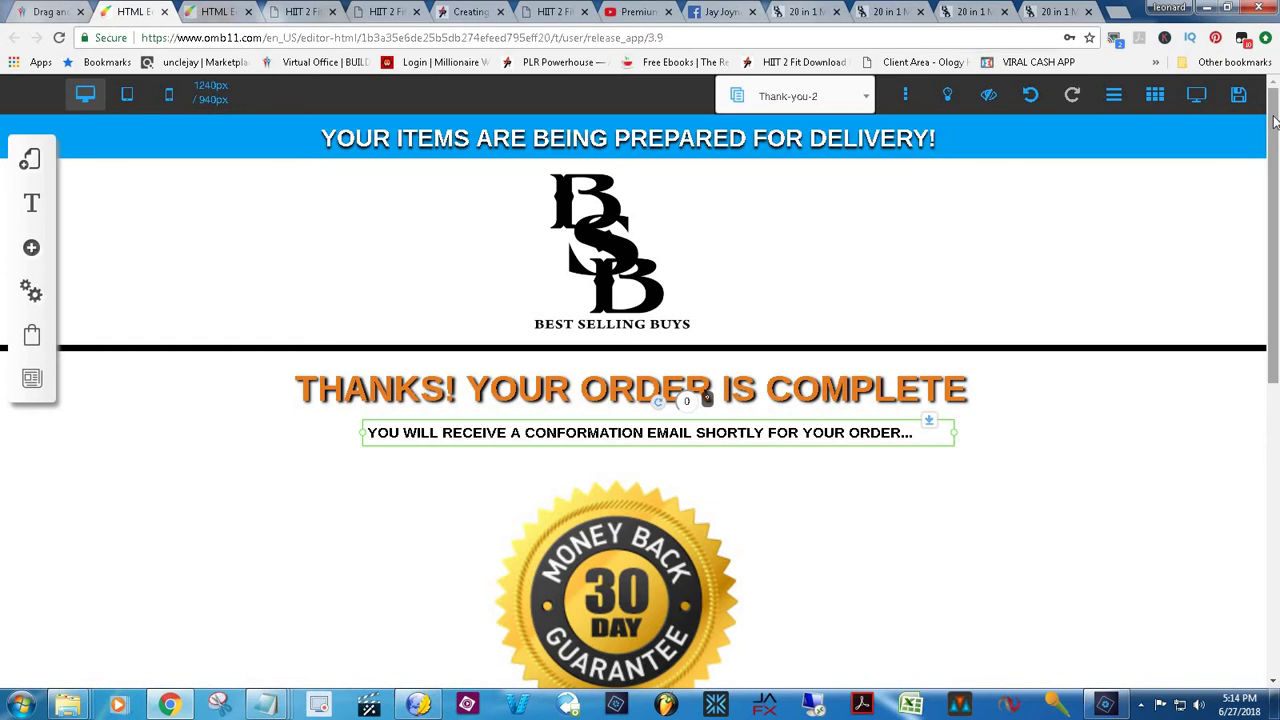
{"action": "scroll", "coordinate": [1275, 120], "scroll_direction": "down", "scroll_amount": 1}
{"action": "scroll", "coordinate": [1276, 121], "scroll_direction": "up", "scroll_amount": 1}
{"action": "scroll", "coordinate": [1275, 115], "scroll_direction": "down", "scroll_amount": 1}
{"action": "scroll", "coordinate": [1272, 100], "scroll_direction": "up", "scroll_amount": 1}
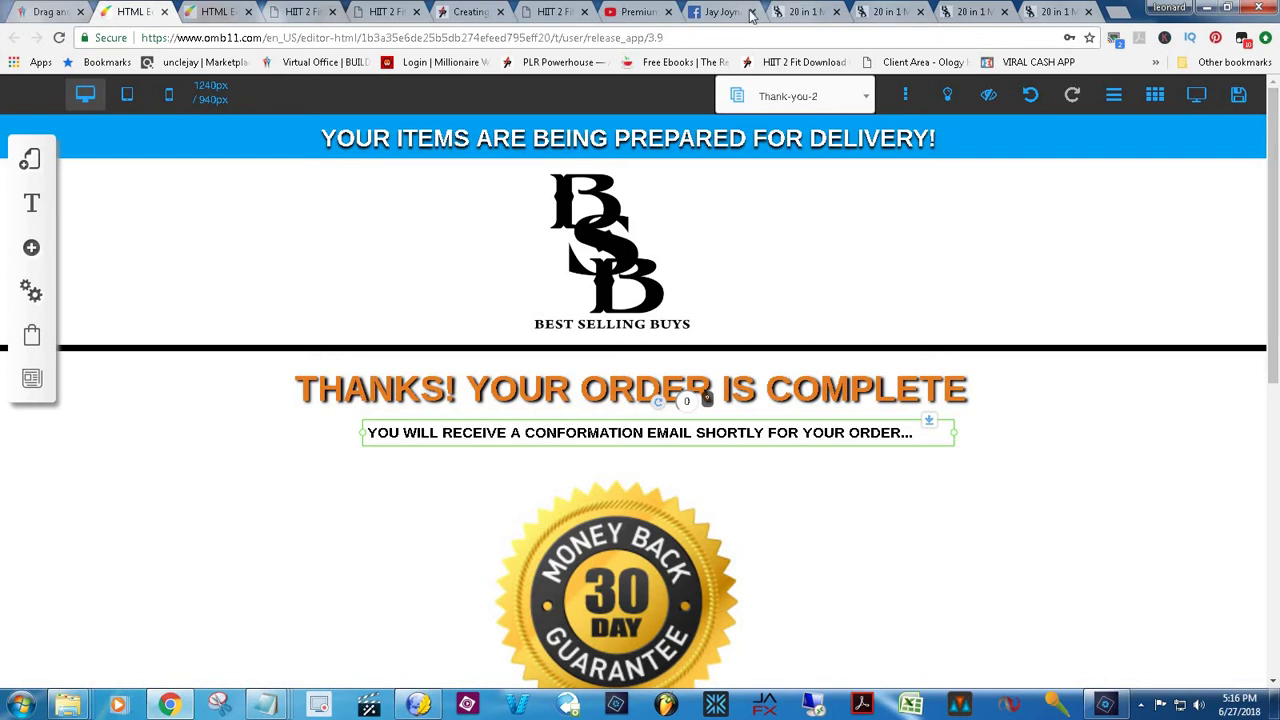
Step: Review the live multi tool landing page and the offer page's shipping details and quantity choices
{"action": "left_click", "coordinate": [806, 14]}
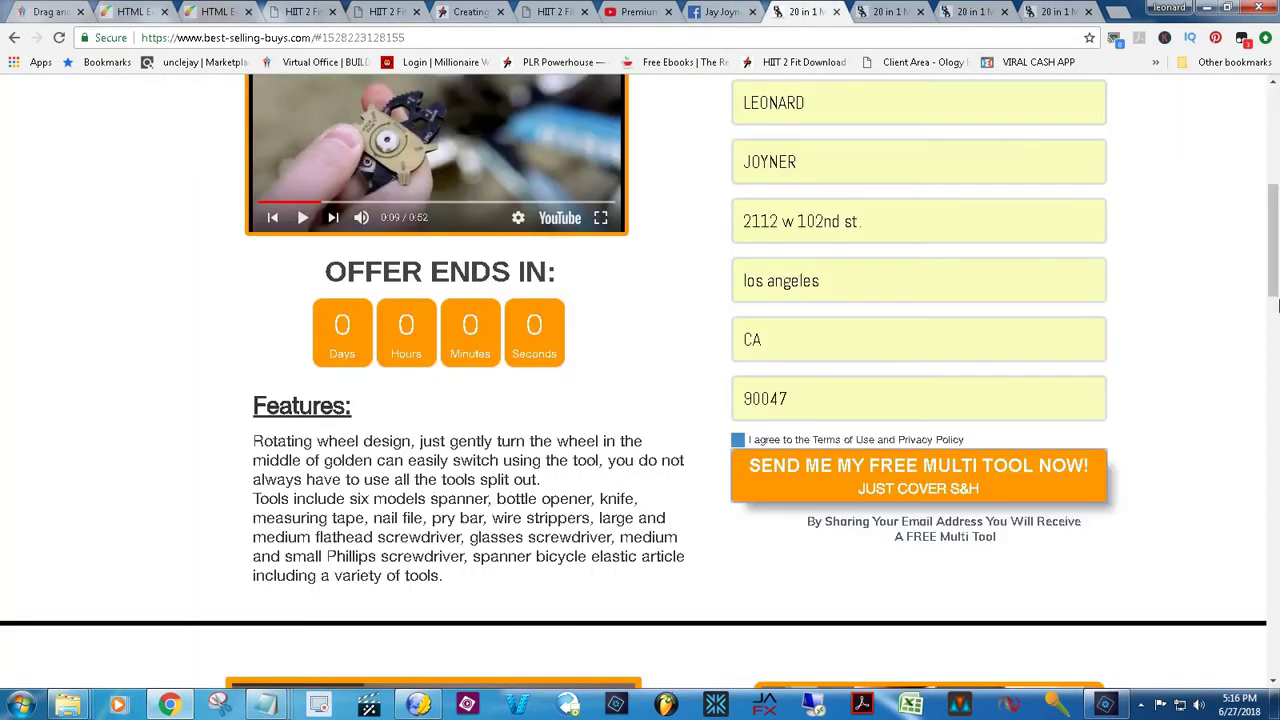
{"action": "scroll", "coordinate": [1273, 200], "scroll_direction": "up", "scroll_amount": 5}
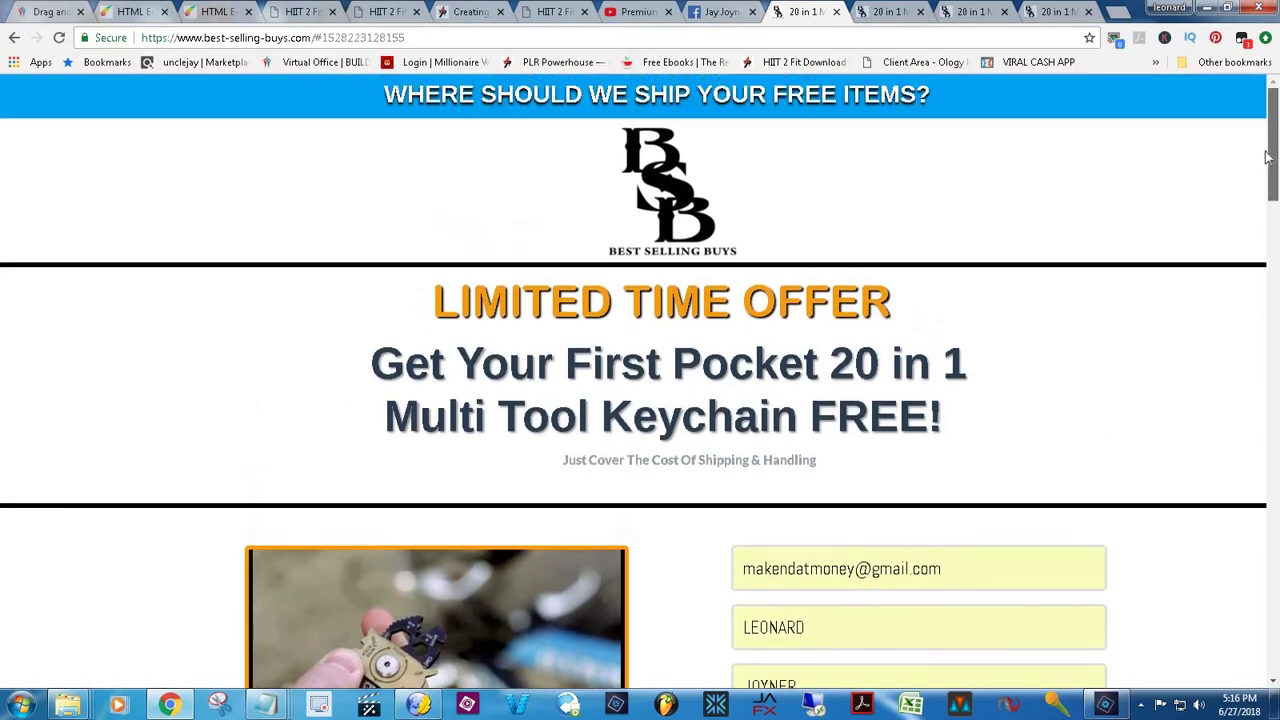
{"action": "left_click_drag", "start_coordinate": [1276, 148], "coordinate": [1277, 233]}
{"action": "left_click_drag", "start_coordinate": [1276, 167], "coordinate": [1276, 138]}
{"action": "key", "text": "ctrl+Tab"}
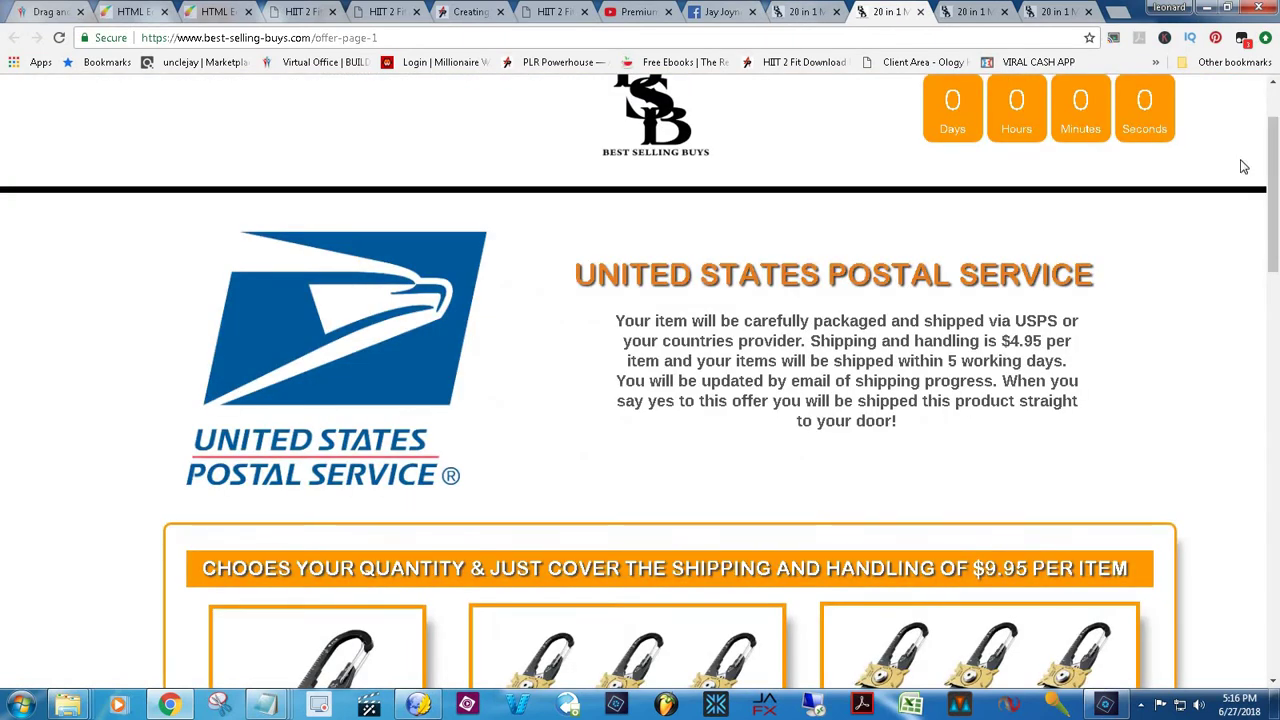
{"action": "left_click_drag", "start_coordinate": [1276, 151], "coordinate": [1276, 251]}
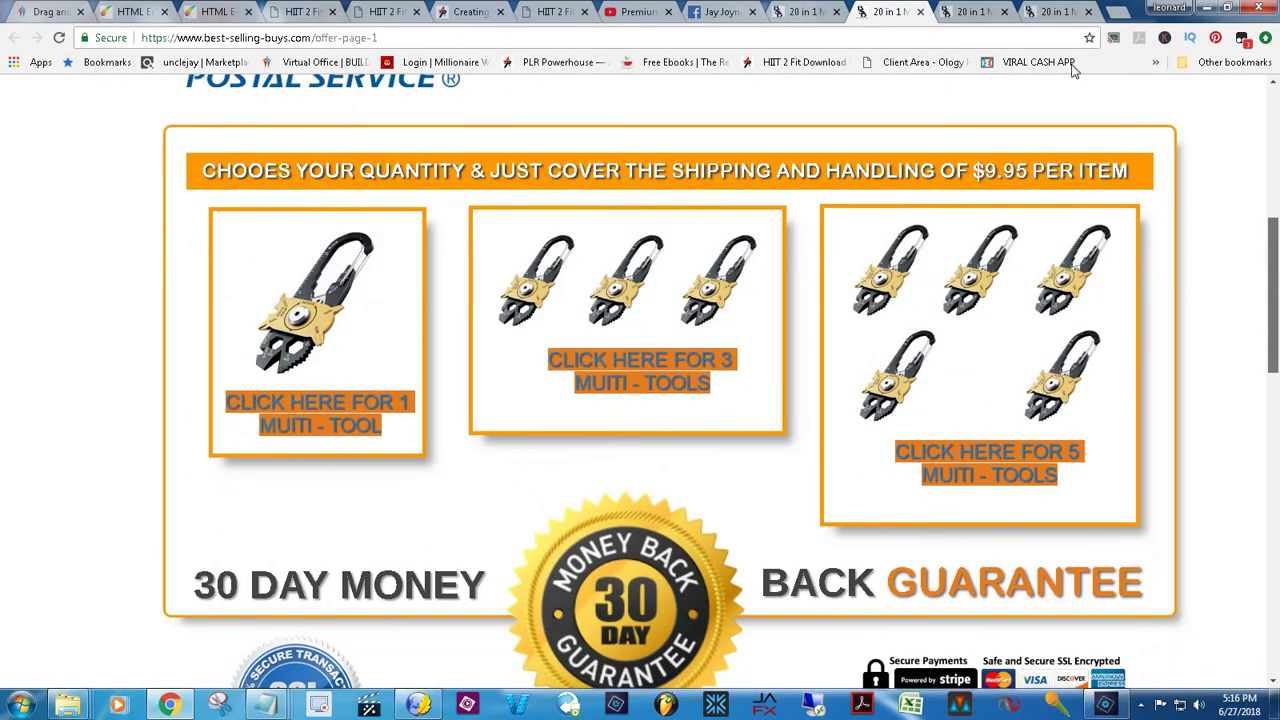
Step: Review the live hammock order form's product and color items, and view the live thank-you page
{"action": "left_click", "coordinate": [973, 17]}
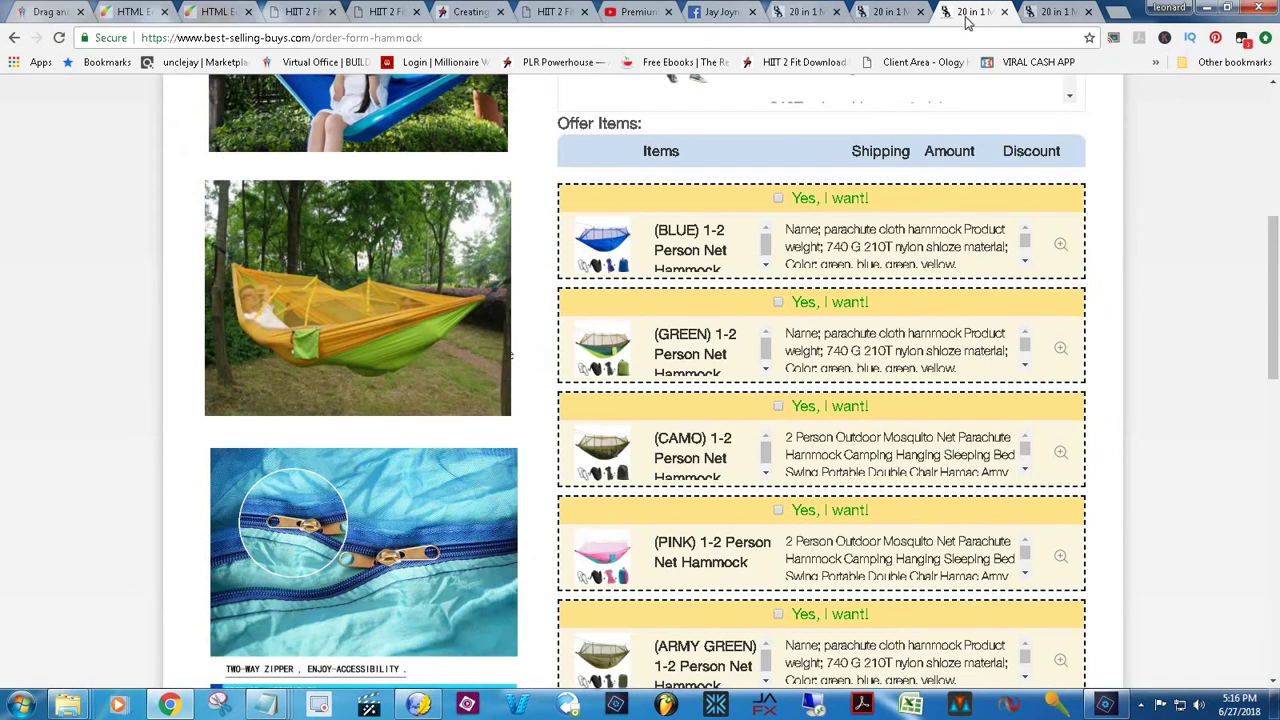
{"action": "mouse_move", "coordinate": [1276, 230]}
{"action": "left_mouse_down"}
{"action": "mouse_move", "coordinate": [1276, 110]}
{"action": "mouse_move", "coordinate": [1277, 208]}
{"action": "left_mouse_up"}
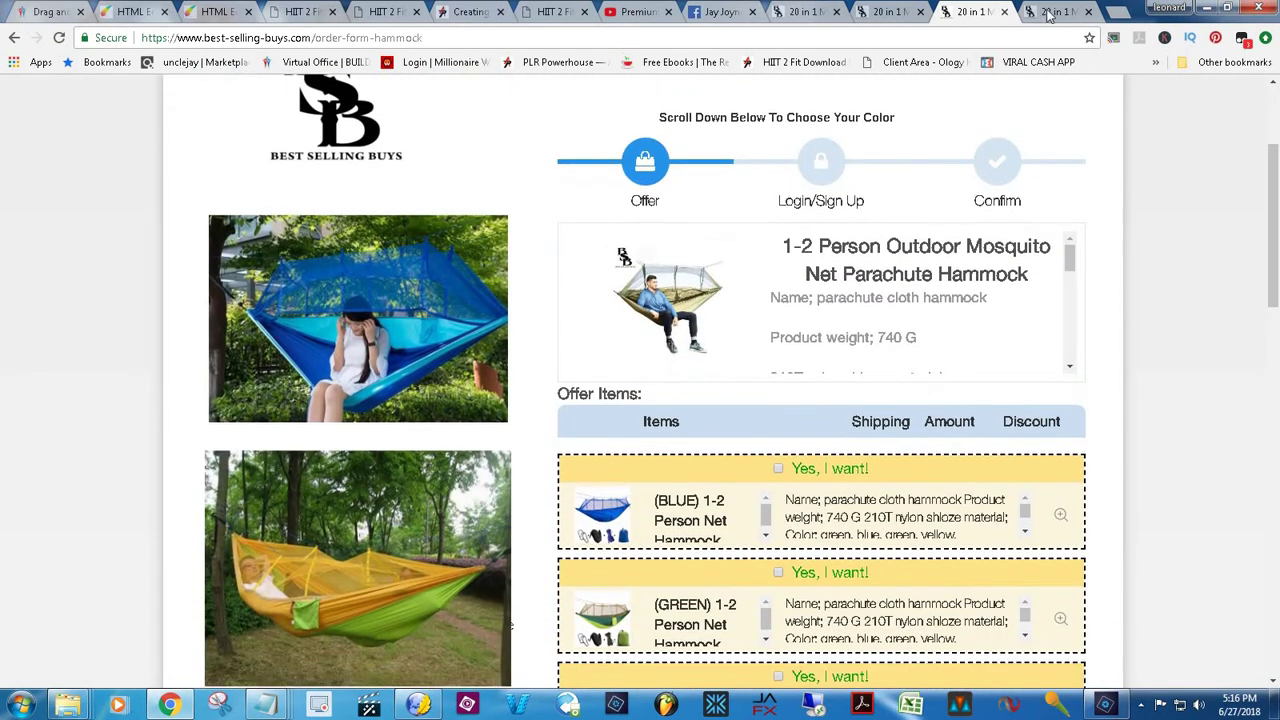
{"action": "left_click", "coordinate": [1057, 12]}
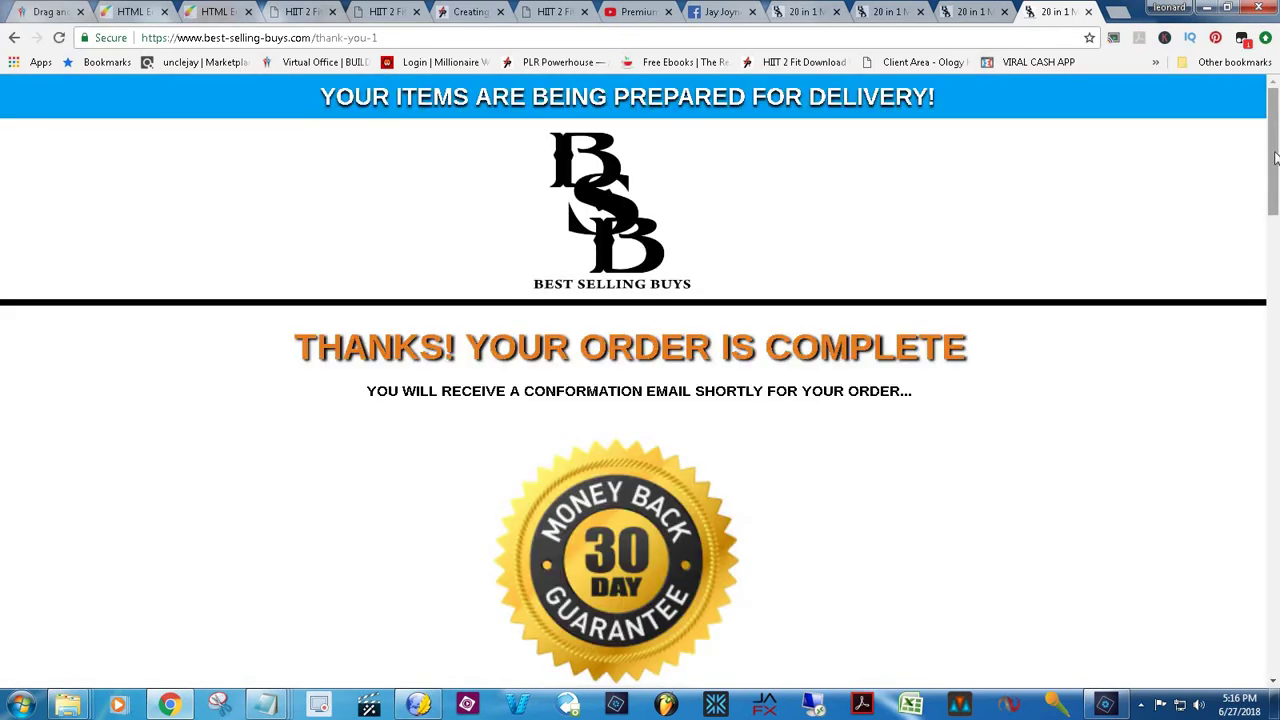
{"action": "left_click_drag", "start_coordinate": [1276, 162], "coordinate": [1268, 52]}
Step: Return to the HTML editor, review the Landing page and list the pages of the 20 in 1 Multi tool layout
{"action": "left_click", "coordinate": [134, 14]}
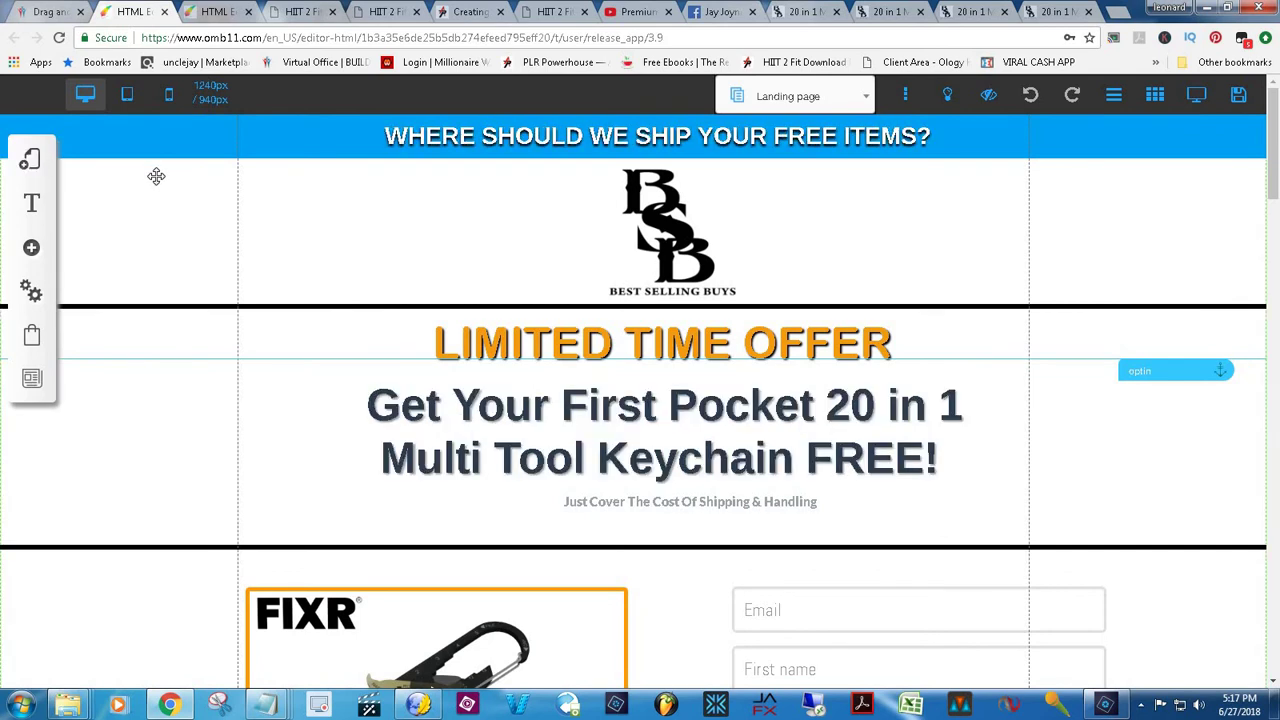
{"action": "left_click", "coordinate": [35, 172]}
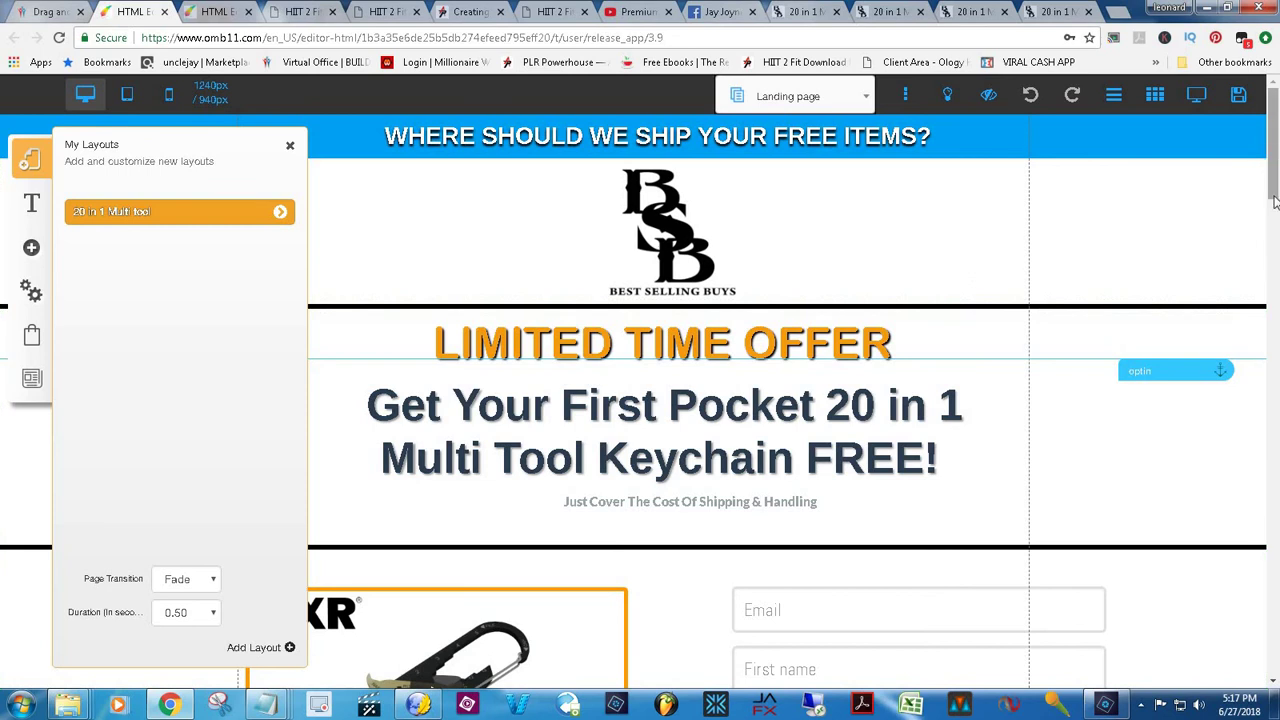
{"action": "scroll", "coordinate": [1277, 310], "scroll_direction": "down", "scroll_amount": 6}
{"action": "scroll", "coordinate": [1277, 310], "scroll_direction": "down", "scroll_amount": 5}
{"action": "scroll", "coordinate": [1277, 310], "scroll_direction": "up", "scroll_amount": 10}
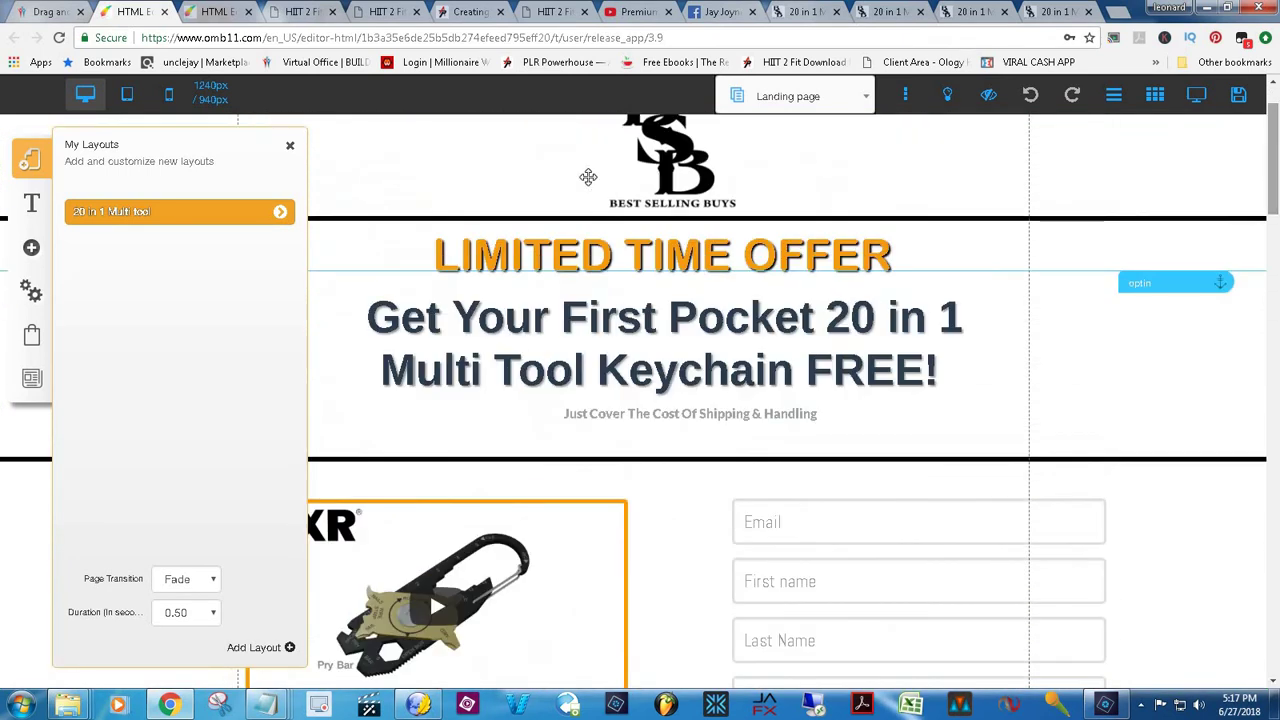
{"action": "left_click", "coordinate": [280, 212]}
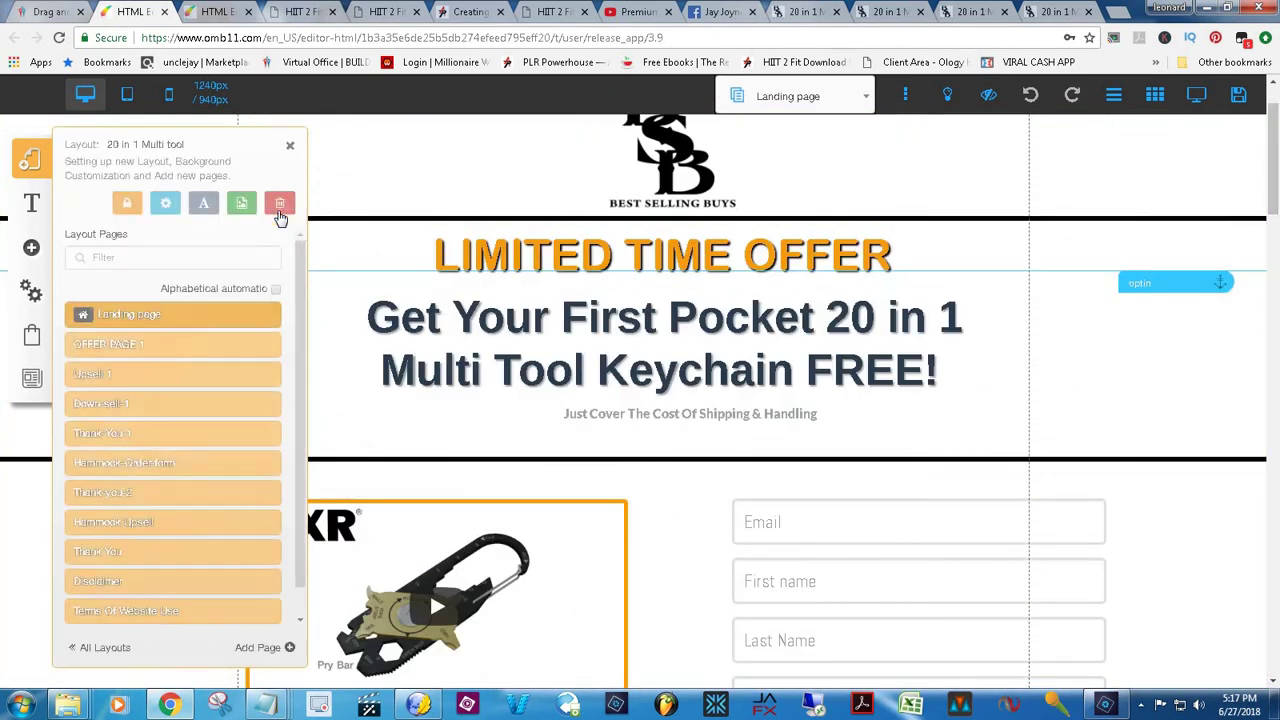
Step: Open OFFER PAGE 1 of the layout and look through it from top to bottom
{"action": "left_click", "coordinate": [130, 355]}
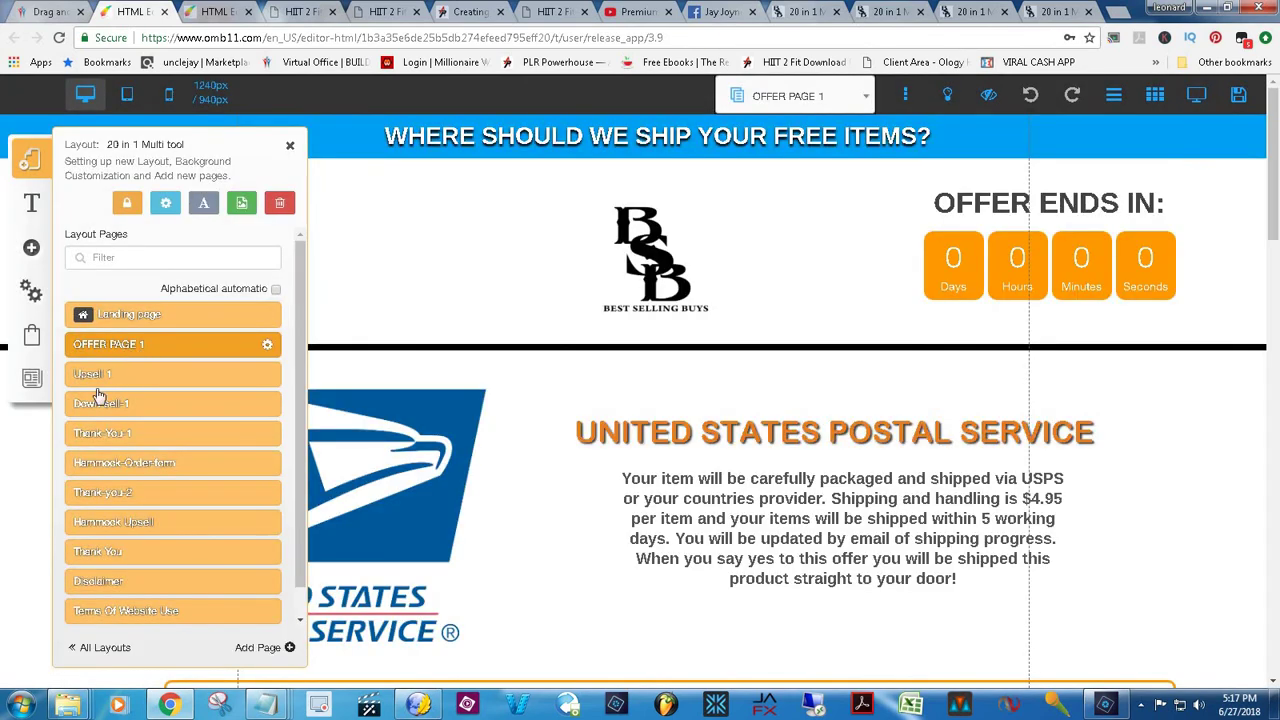
{"action": "left_click_drag", "start_coordinate": [1274, 222], "coordinate": [1274, 651]}
{"action": "left_click_drag", "start_coordinate": [1274, 547], "coordinate": [1276, 622]}
{"action": "left_click_drag", "start_coordinate": [1275, 519], "coordinate": [1276, 150]}
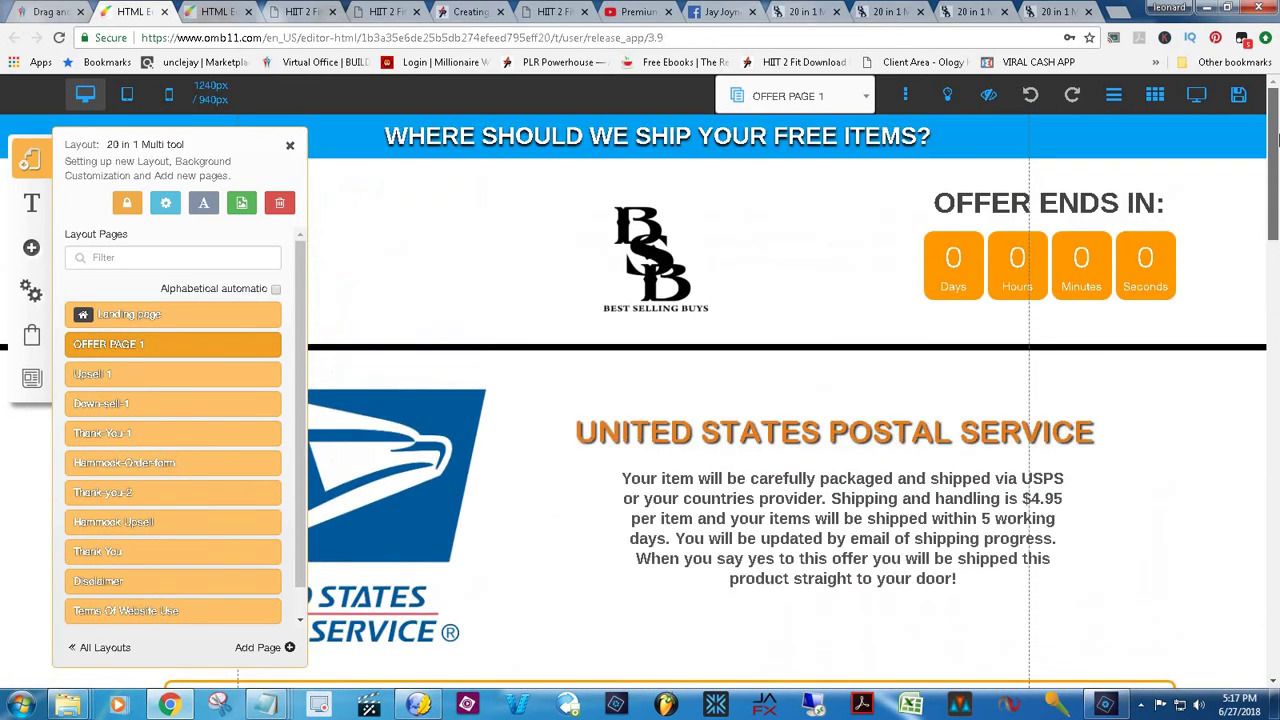
Step: Open the Upsell 1 page to review its survival kit offer, and the Thank-You-1 page to review its guarantee and hammock offer
{"action": "left_click", "coordinate": [113, 375]}
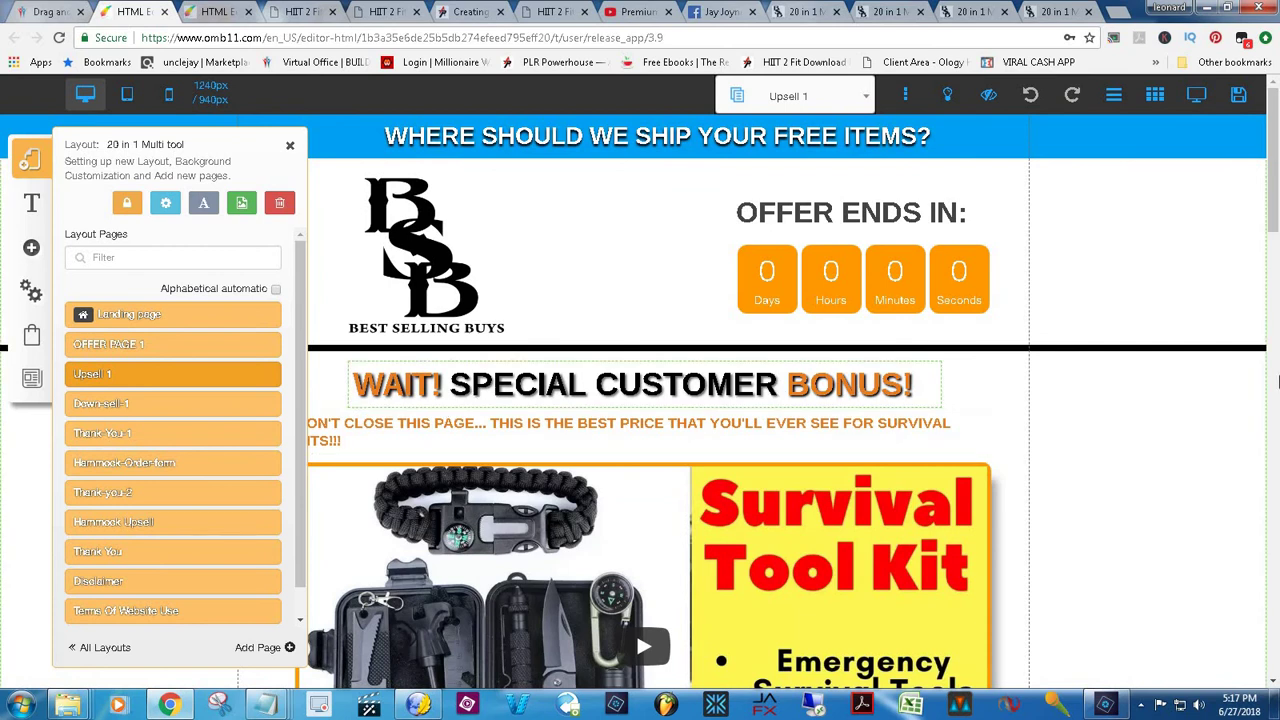
{"action": "left_click_drag", "start_coordinate": [1276, 175], "coordinate": [1276, 352]}
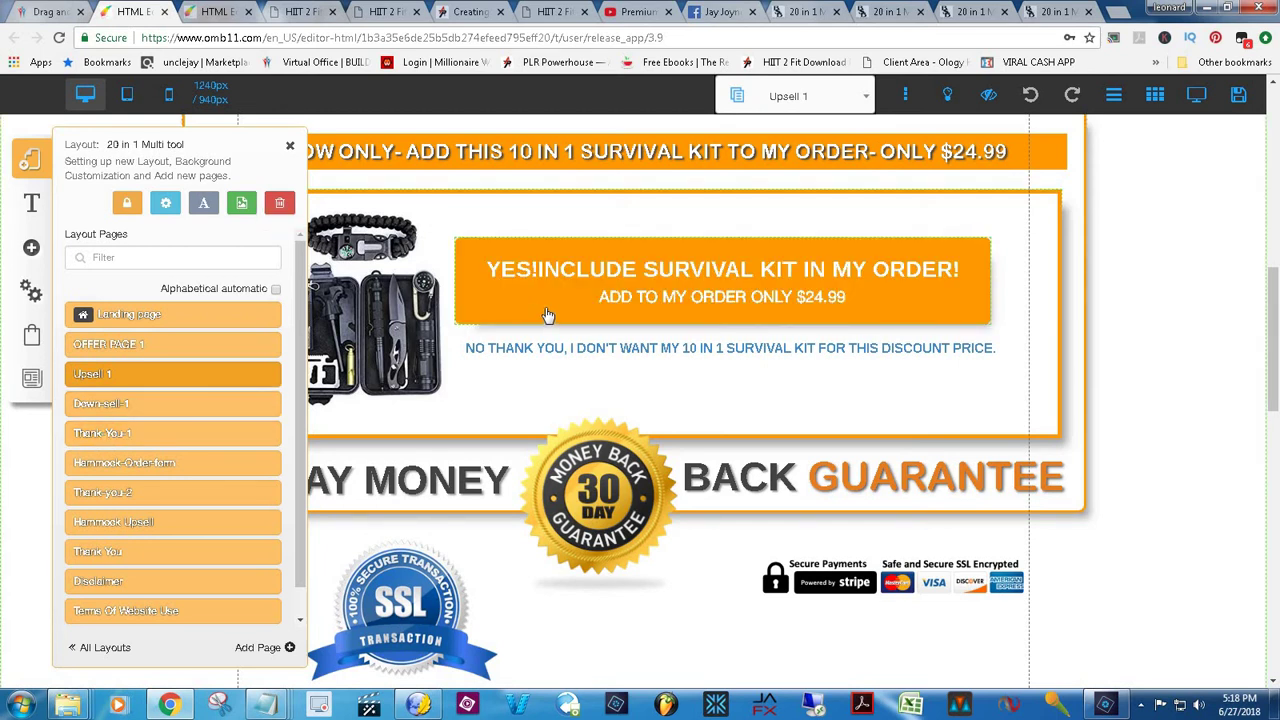
{"action": "left_click", "coordinate": [130, 436]}
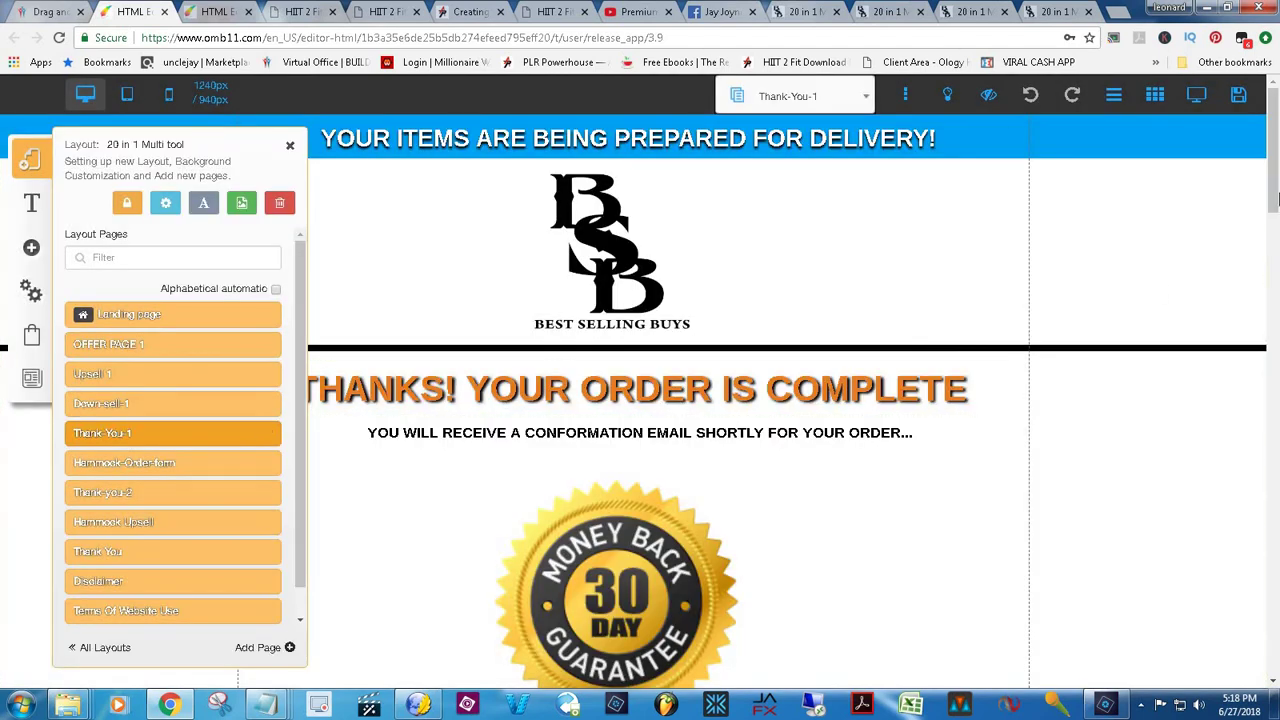
{"action": "scroll", "coordinate": [1277, 413], "scroll_direction": "down", "scroll_amount": 7}
{"action": "scroll", "coordinate": [1277, 413], "scroll_direction": "down", "scroll_amount": 7}
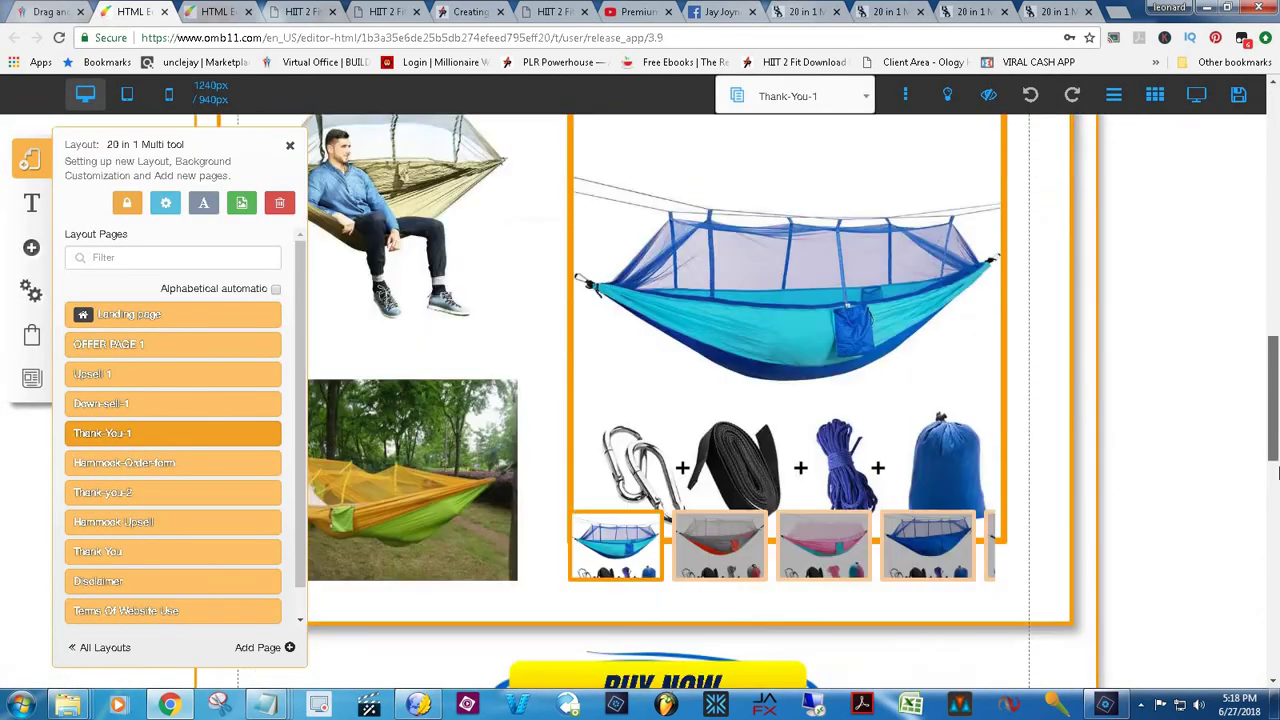
{"action": "scroll", "coordinate": [1275, 408], "scroll_direction": "up", "scroll_amount": 3}
{"action": "scroll", "coordinate": [1277, 408], "scroll_direction": "up", "scroll_amount": 5}
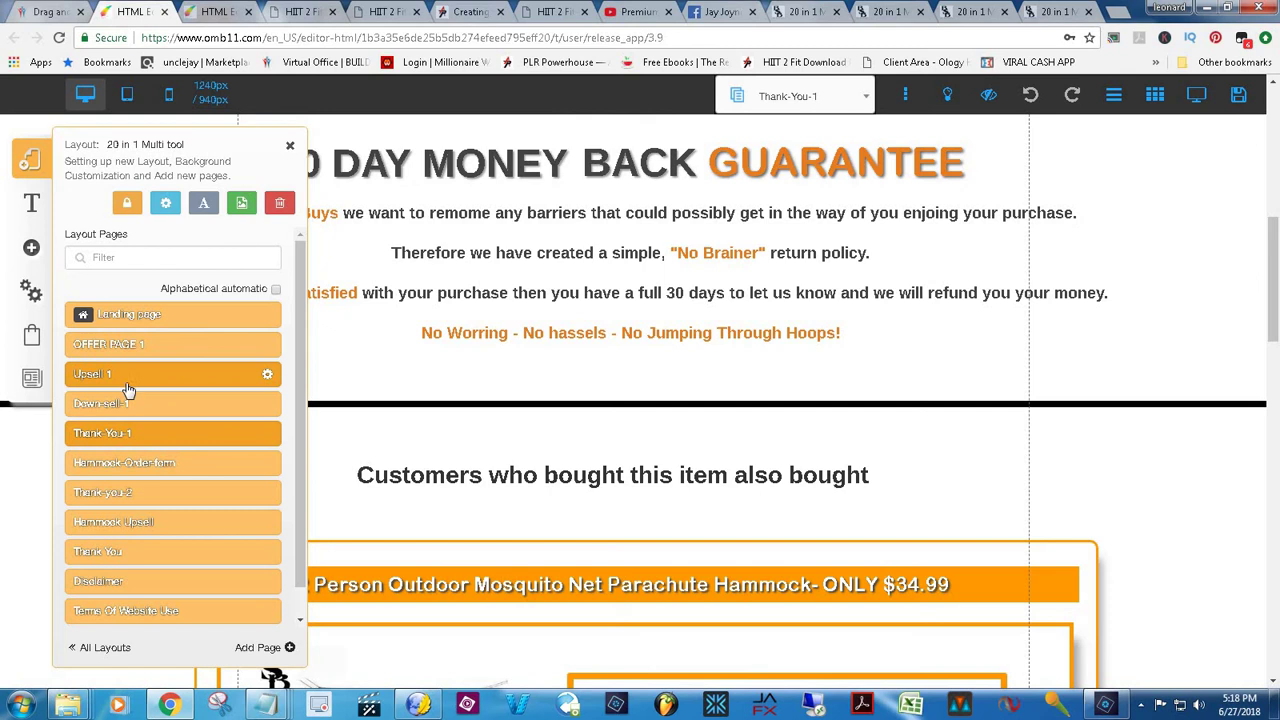
Step: Reopen Upsell 1 at its survival kit order section, and open Down-sell-1 to review its outdoor SOS kit offer
{"action": "left_click", "coordinate": [119, 375]}
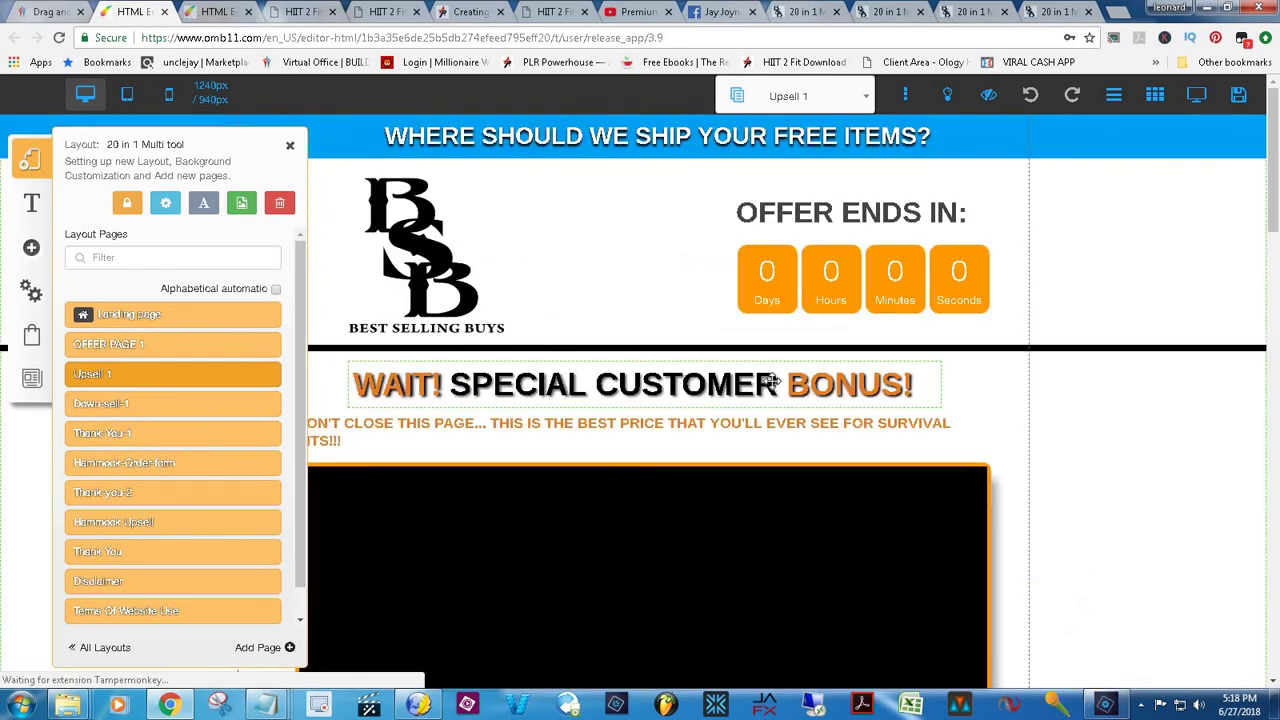
{"action": "scroll", "coordinate": [1277, 270], "scroll_direction": "down", "scroll_amount": 6}
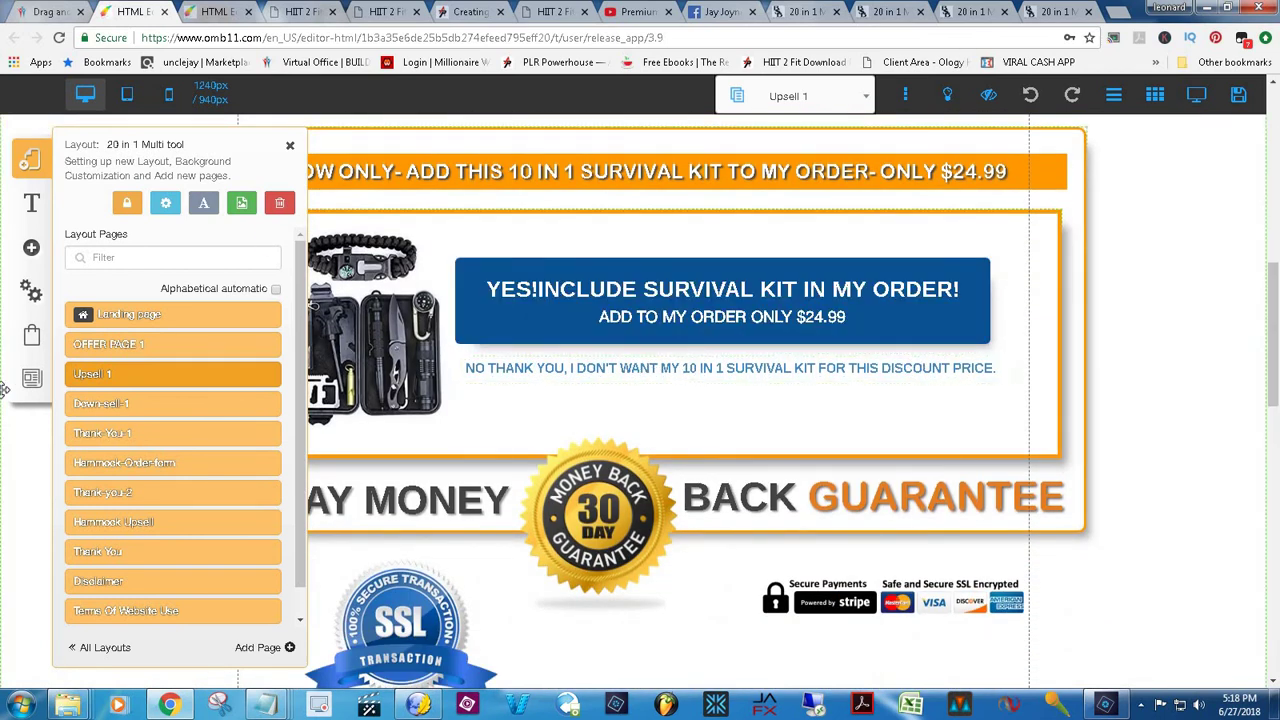
{"action": "left_click", "coordinate": [154, 401]}
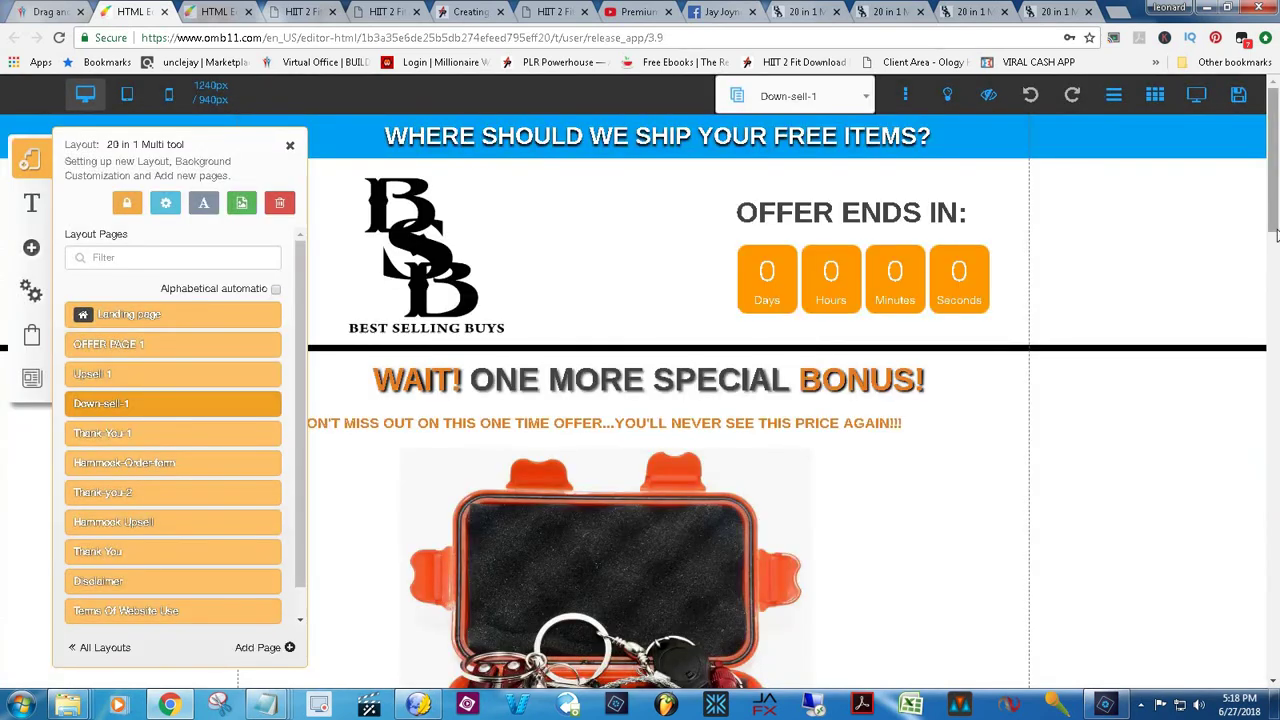
{"action": "scroll", "coordinate": [1276, 280], "scroll_direction": "down", "scroll_amount": 2}
{"action": "left_click_drag", "start_coordinate": [1277, 280], "coordinate": [1276, 373]}
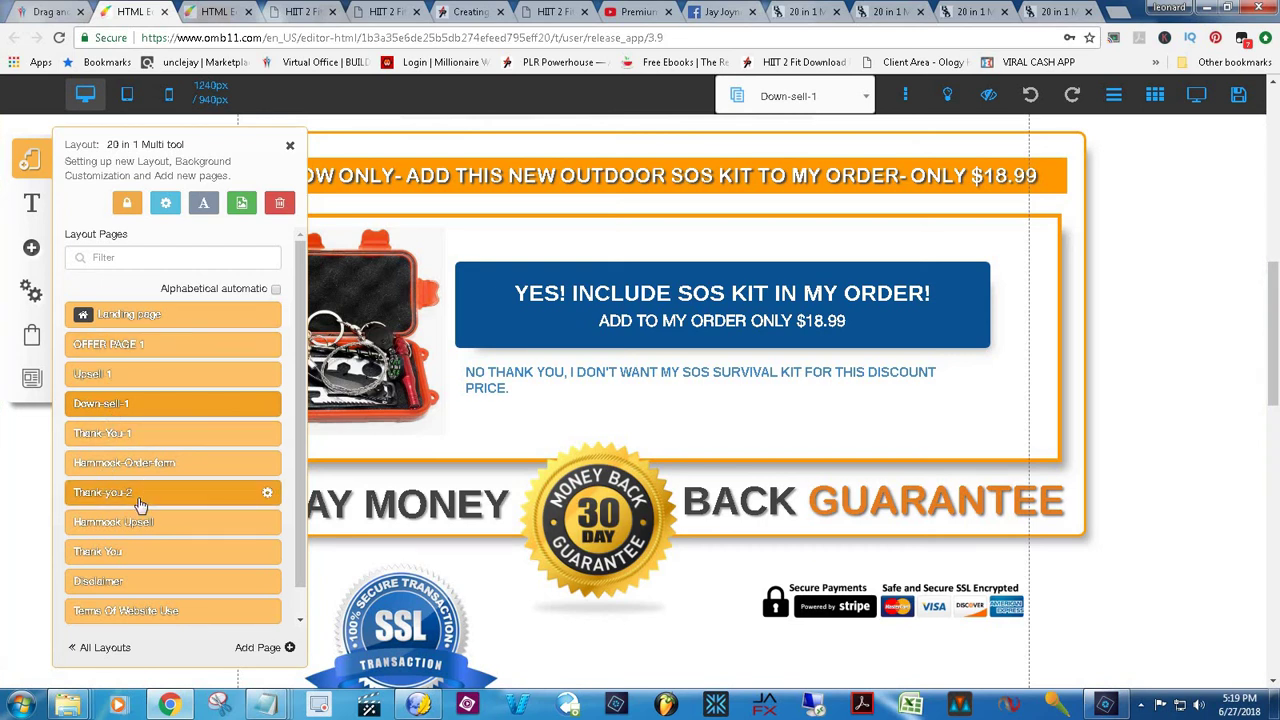
Step: Review the Thank-You-1 page's purchase and testimonial sections, and the Hammock Order form page's color items
{"action": "left_click", "coordinate": [108, 433]}
{"action": "left_click_drag", "start_coordinate": [1275, 195], "coordinate": [1275, 482]}
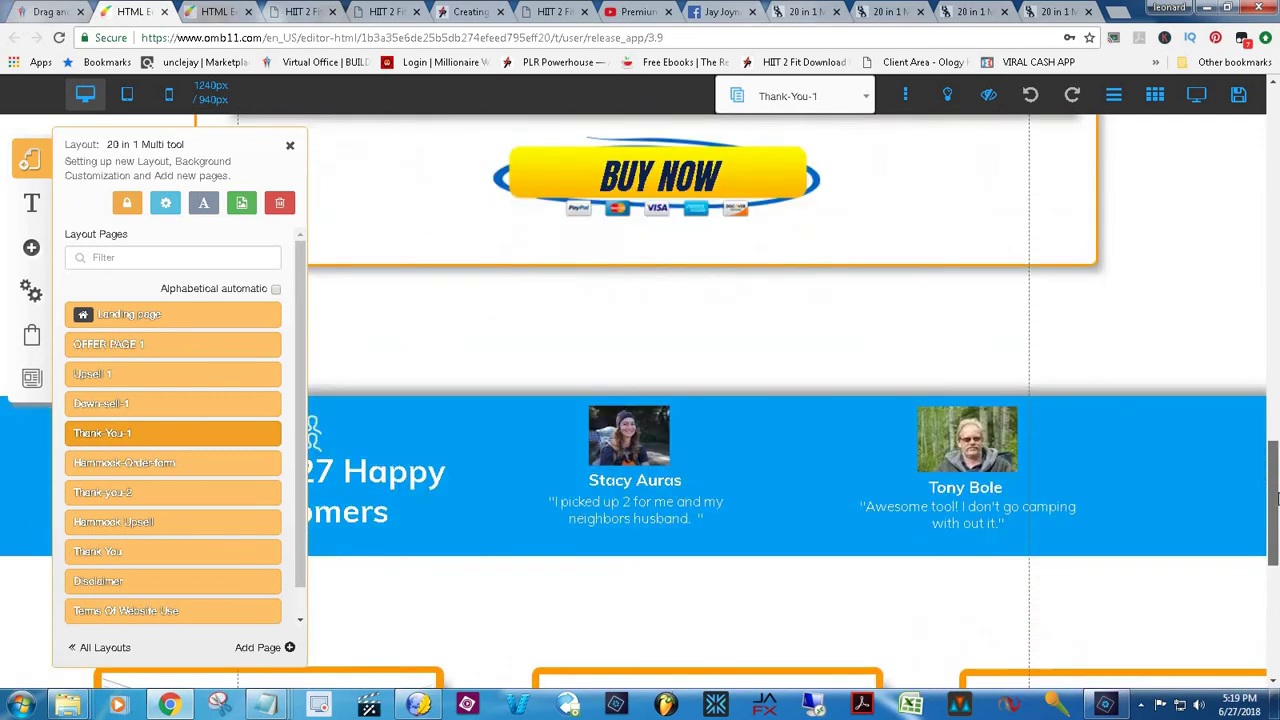
{"action": "left_click_drag", "start_coordinate": [1277, 297], "coordinate": [1274, 497]}
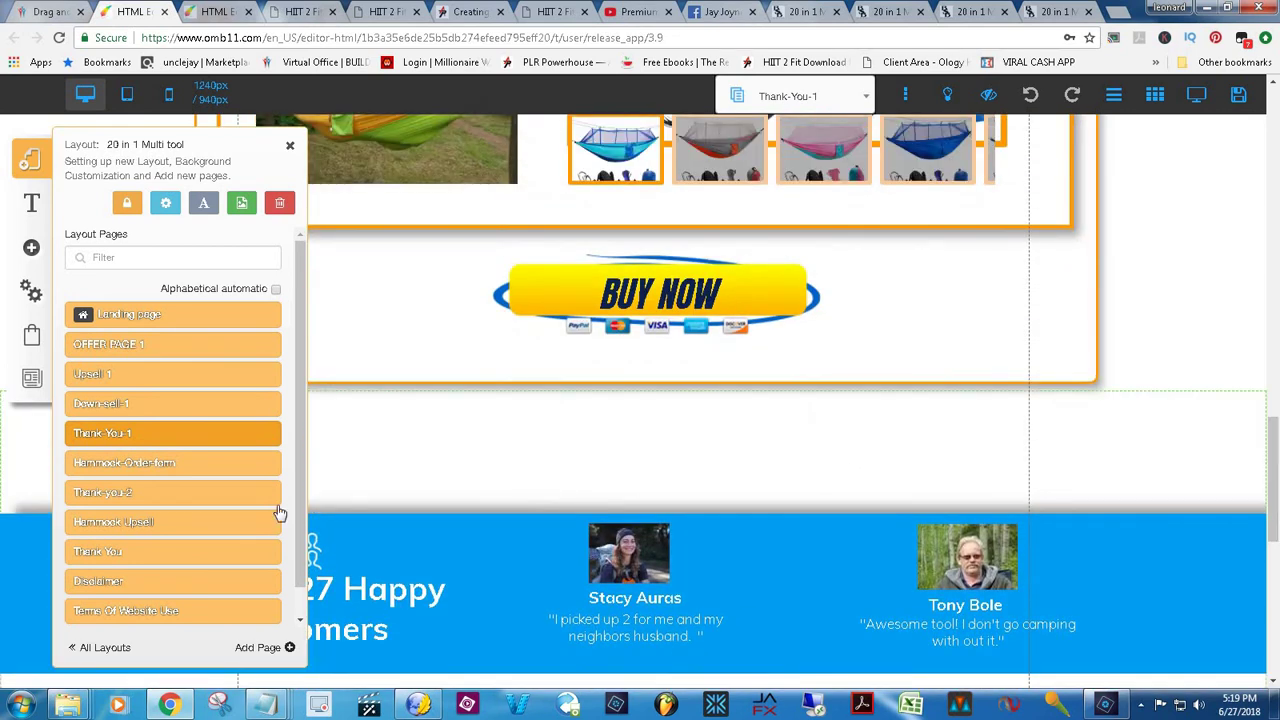
{"action": "left_click", "coordinate": [124, 464]}
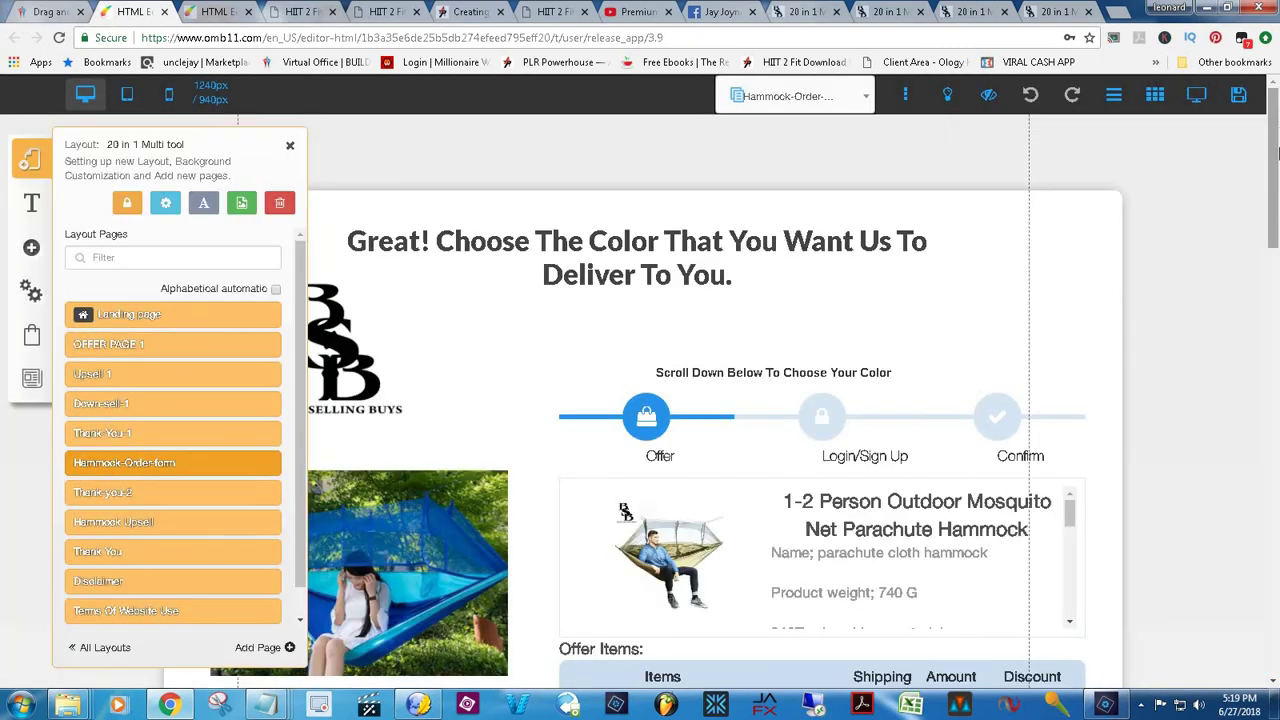
{"action": "left_click_drag", "start_coordinate": [1276, 152], "coordinate": [1277, 62]}
{"action": "left_click_drag", "start_coordinate": [1277, 175], "coordinate": [1260, 217]}
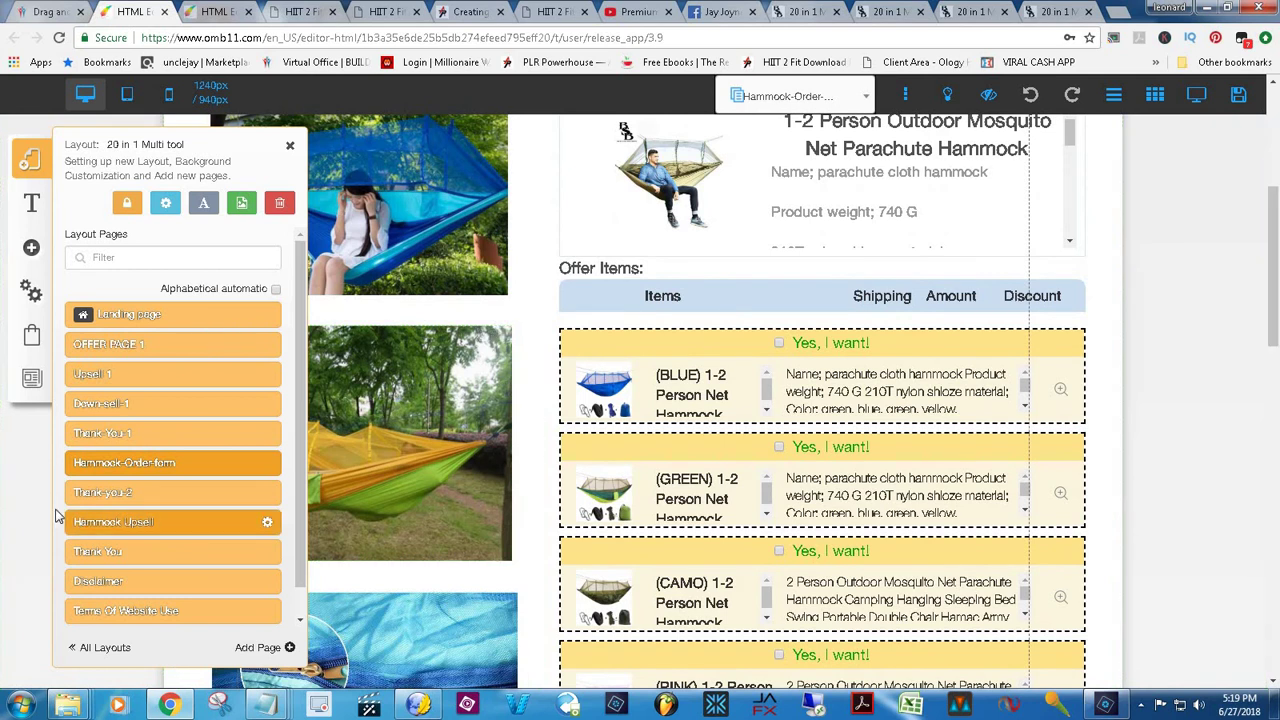
Step: Open the Thank-you-2 page and the Disclaimer page of the layout and review their content
{"action": "left_click", "coordinate": [141, 494]}
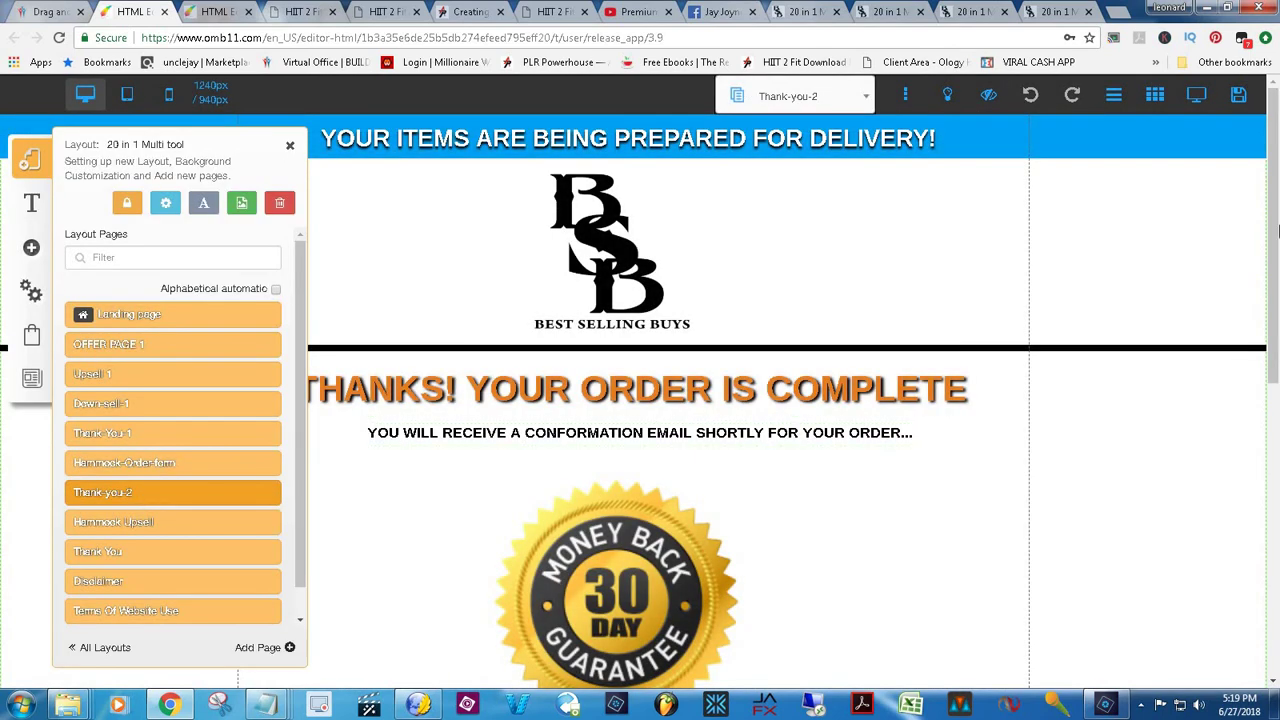
{"action": "left_click_drag", "start_coordinate": [1277, 305], "coordinate": [1277, 167]}
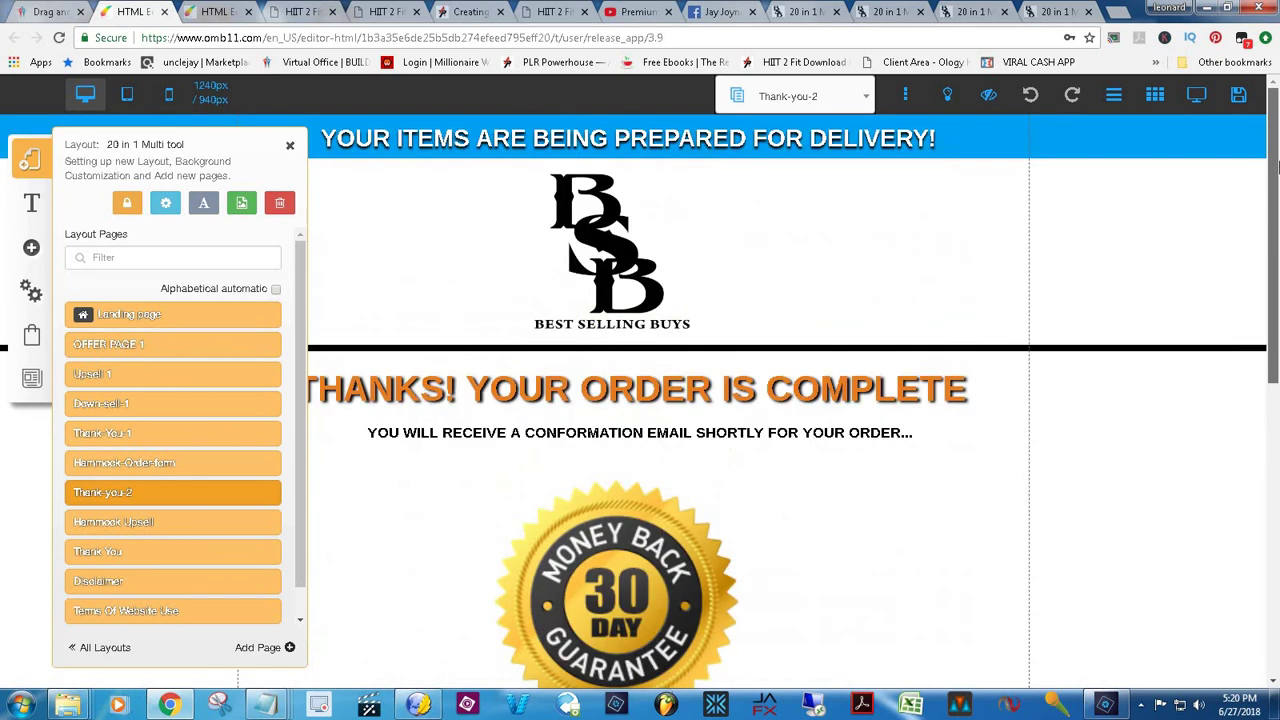
{"action": "left_click", "coordinate": [114, 584]}
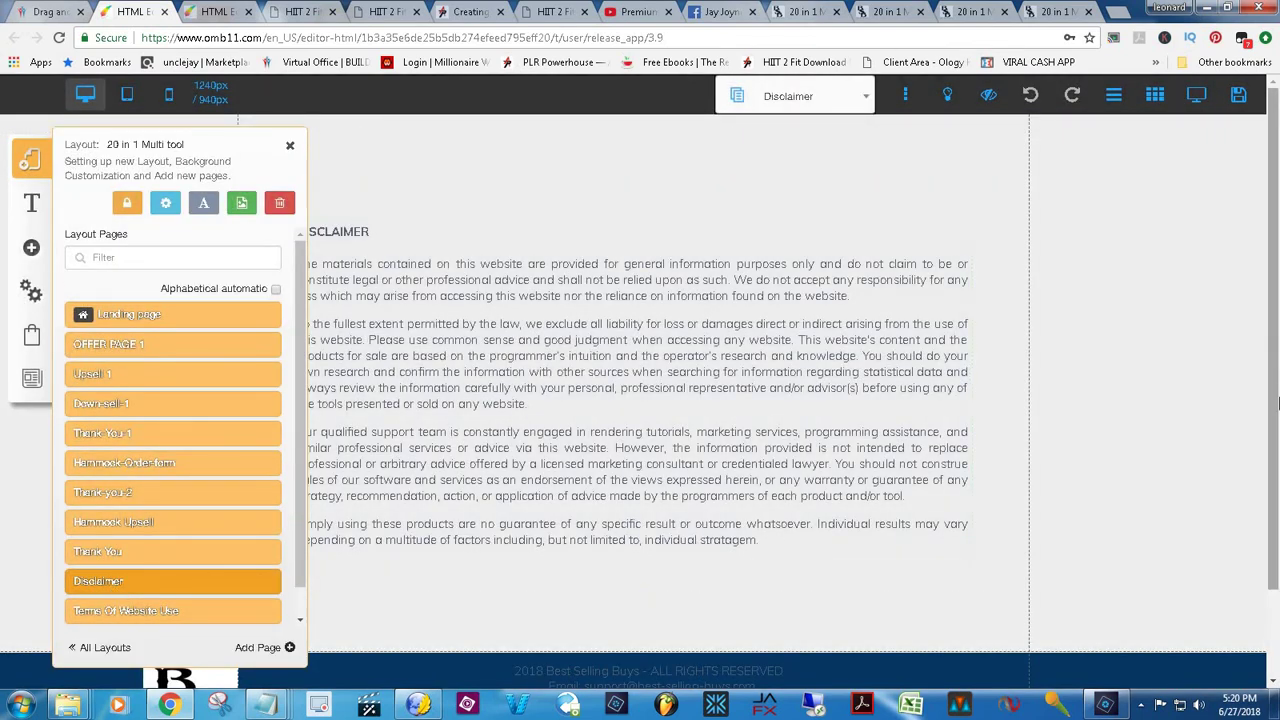
{"action": "scroll", "coordinate": [1274, 398], "scroll_direction": "down", "scroll_amount": 1}
{"action": "scroll", "coordinate": [1274, 398], "scroll_direction": "up", "scroll_amount": 1}
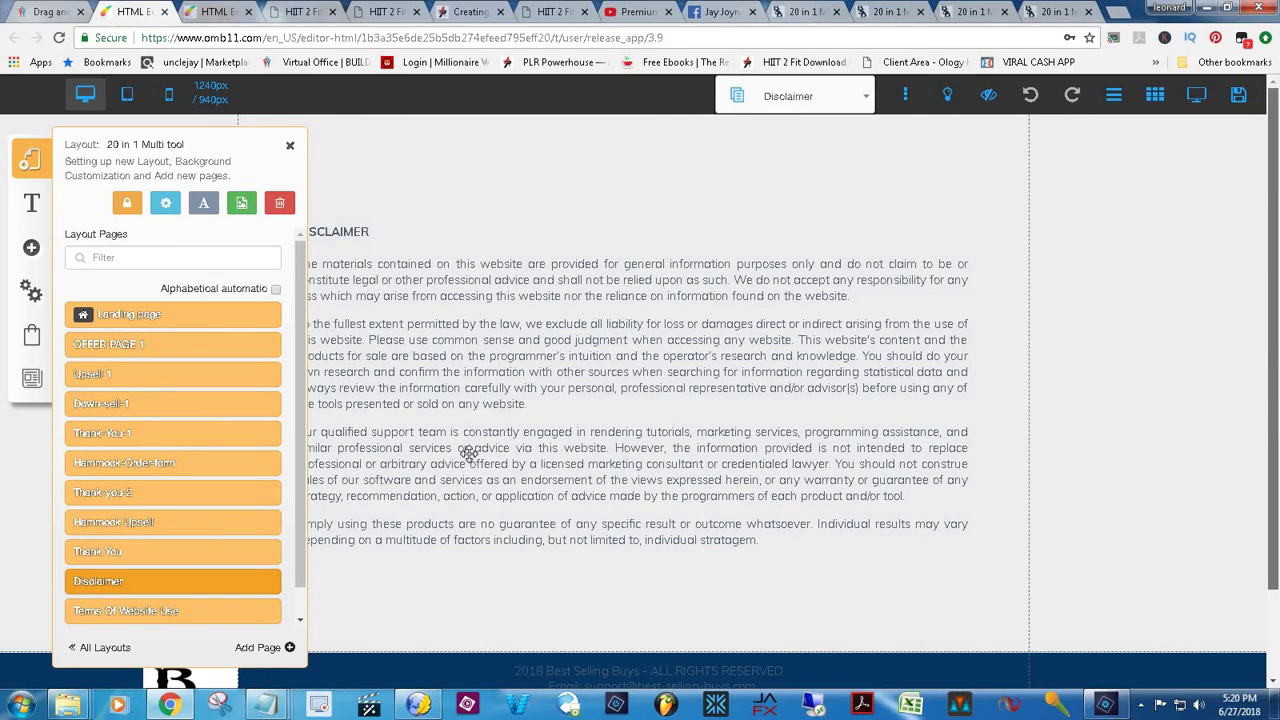
Step: Open the Terms Of Website Use page, review it down to the footer, and view the rest of the layout's page list
{"action": "left_click", "coordinate": [122, 611]}
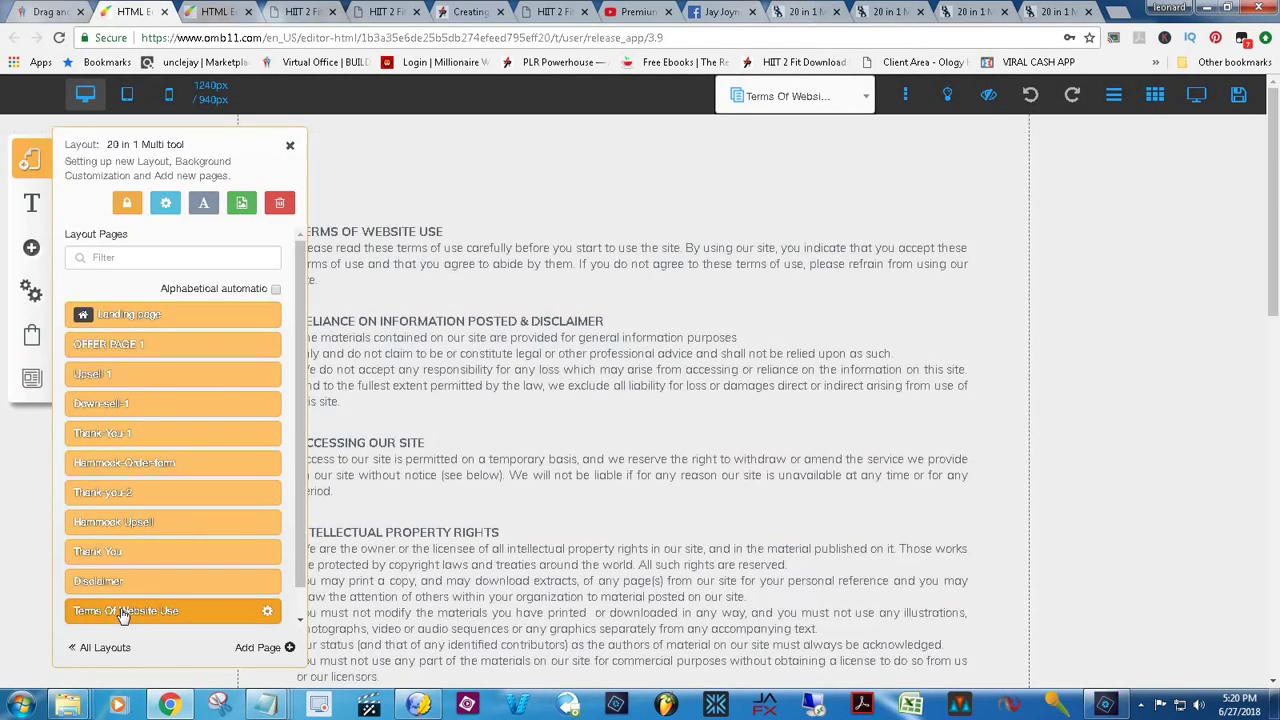
{"action": "left_click_drag", "start_coordinate": [1276, 280], "coordinate": [1277, 620]}
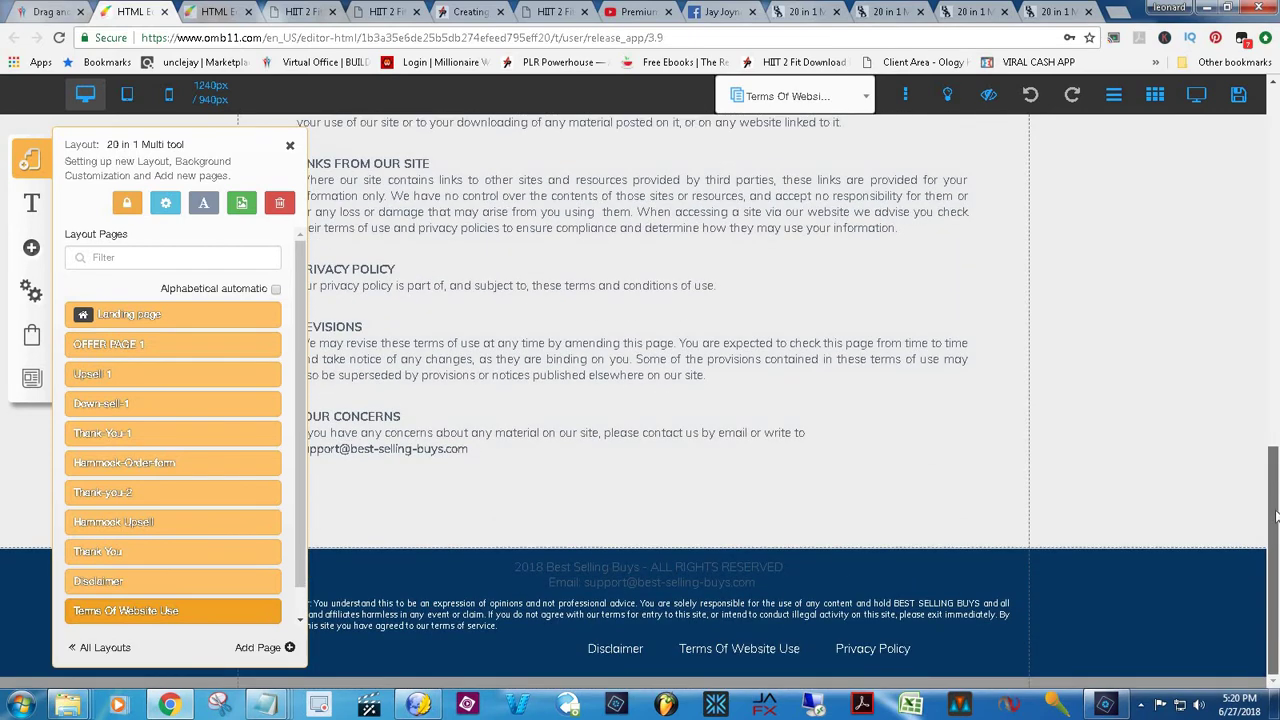
{"action": "scroll", "coordinate": [704, 566], "scroll_direction": "down", "scroll_amount": 3}
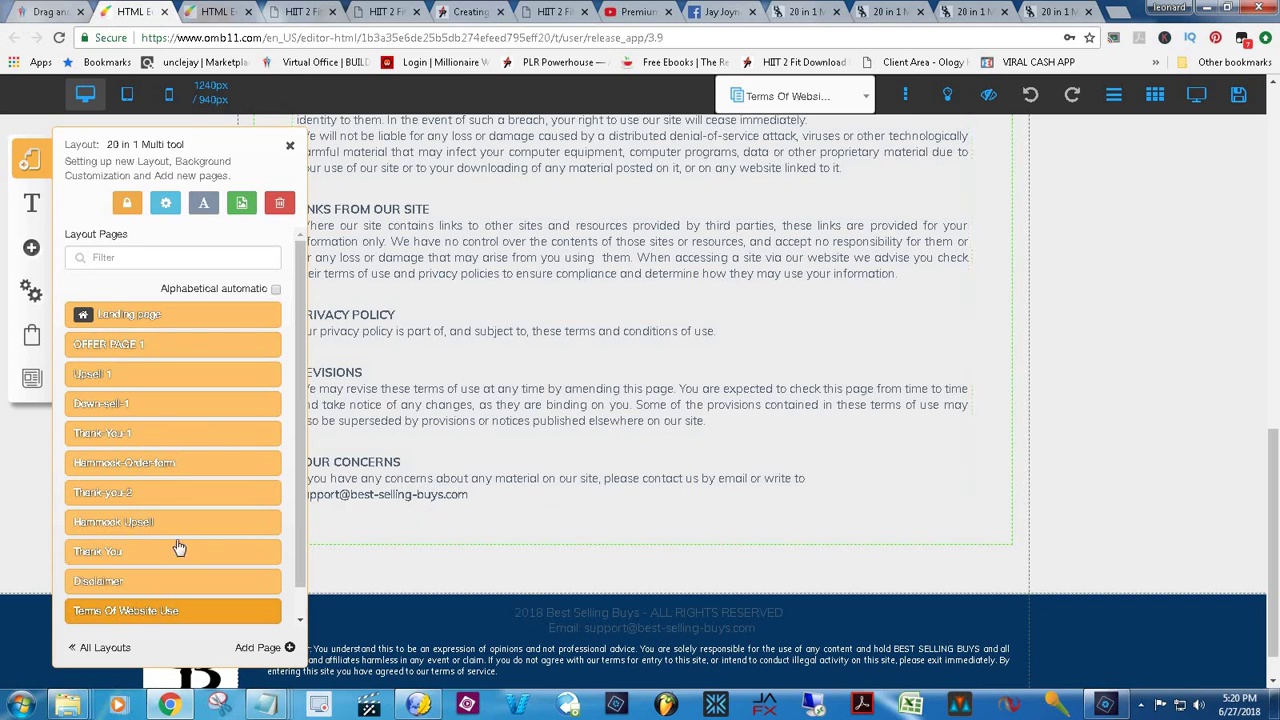
{"action": "left_click_drag", "start_coordinate": [303, 570], "coordinate": [300, 615]}
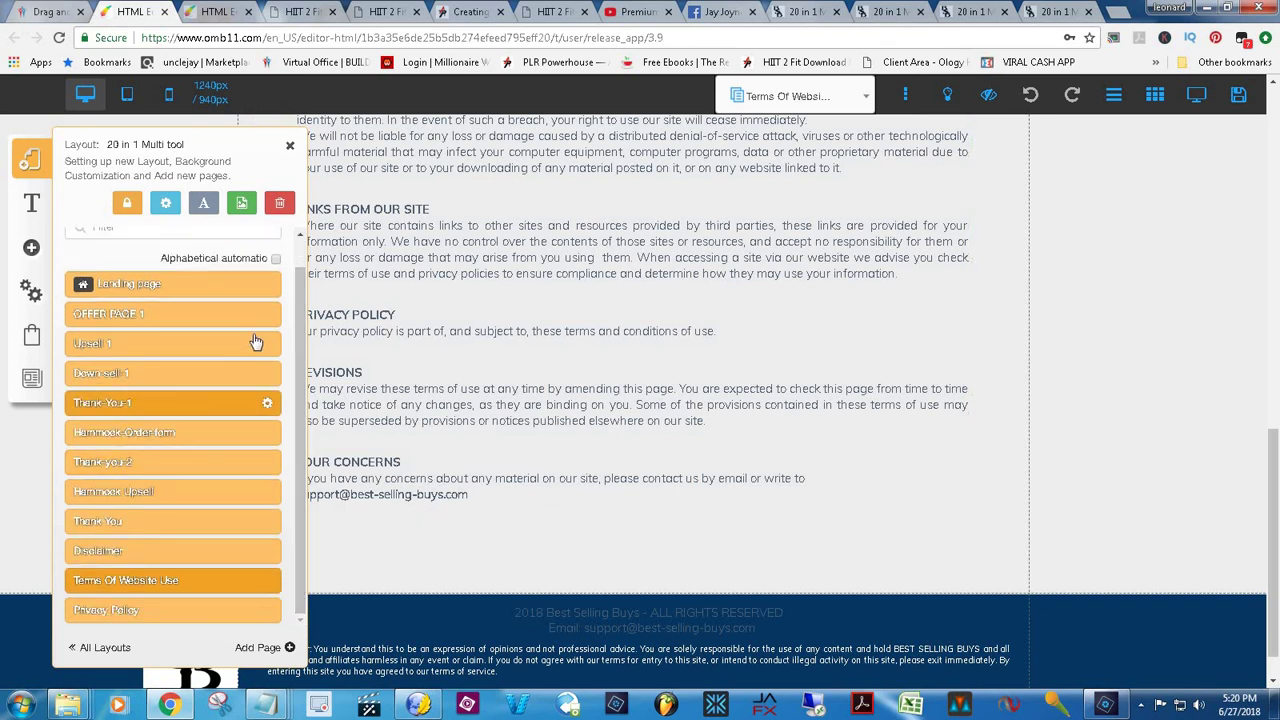
Step: Open the Landing page in the editor again and review its limited time offer section
{"action": "left_click", "coordinate": [110, 288]}
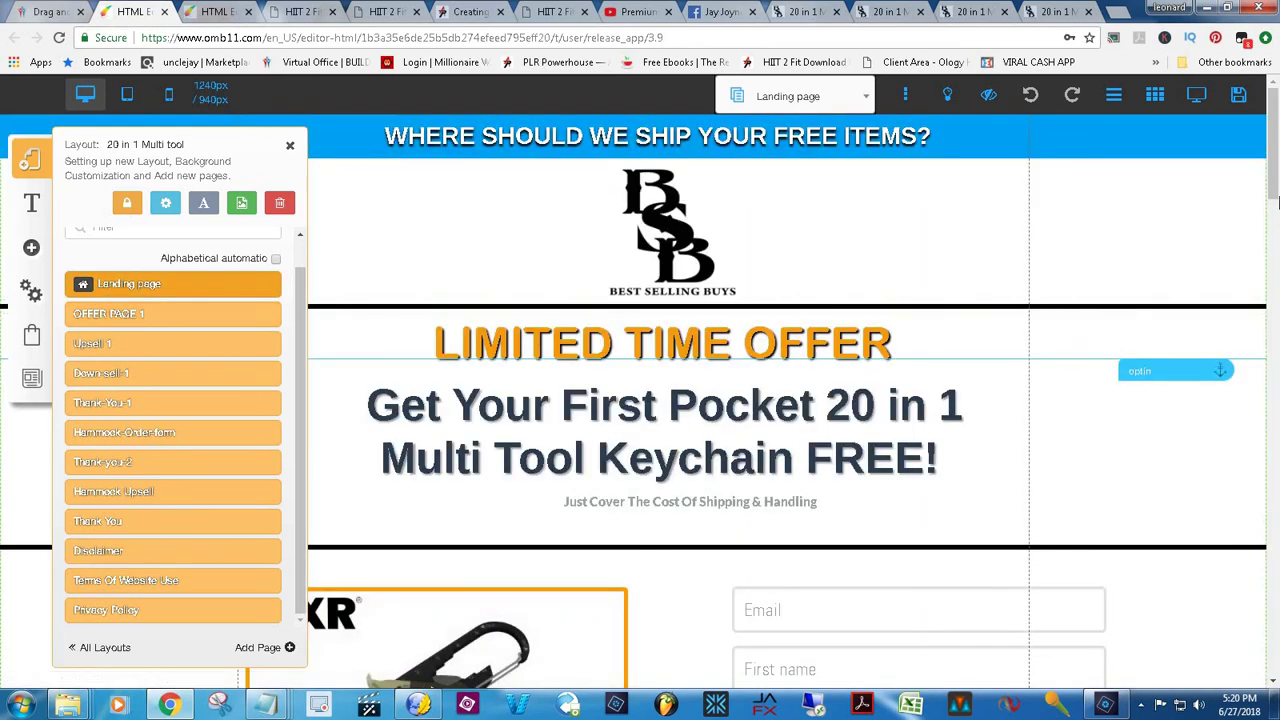
{"action": "scroll", "coordinate": [1274, 137], "scroll_direction": "down", "scroll_amount": 2}
{"action": "scroll", "coordinate": [1274, 137], "scroll_direction": "up", "scroll_amount": 2}
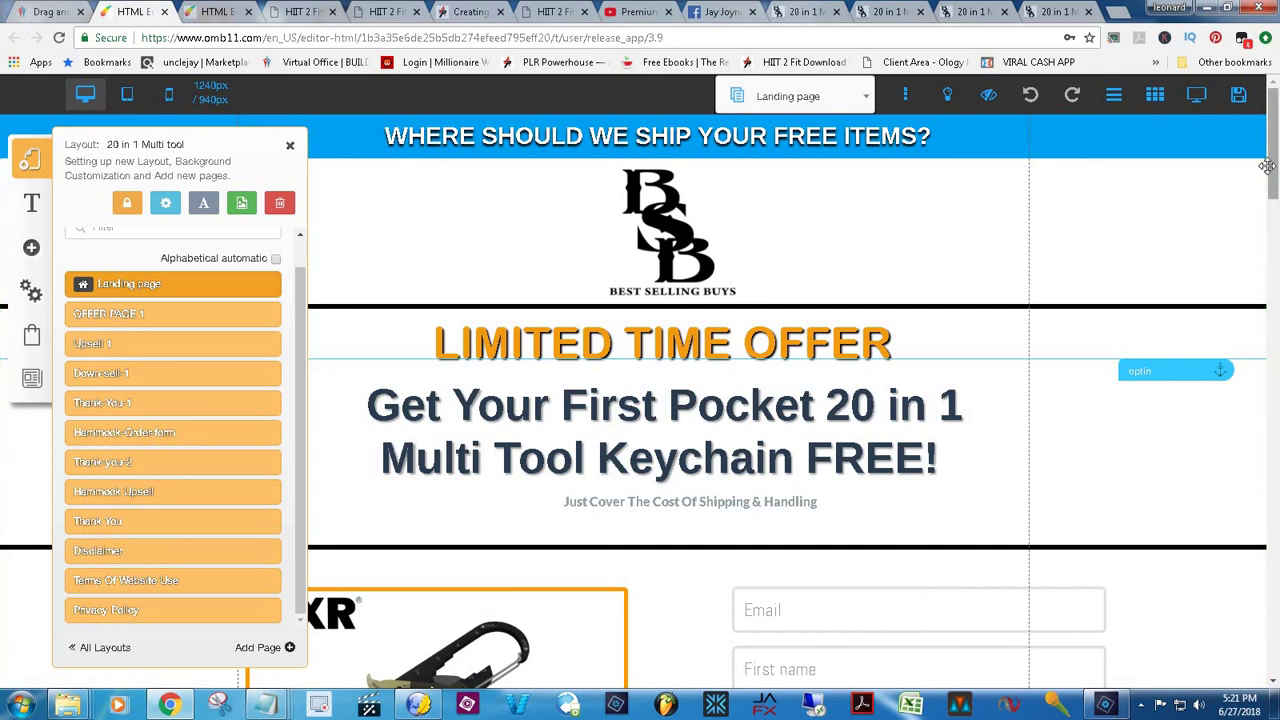
{"action": "scroll", "coordinate": [1273, 160], "scroll_direction": "down", "scroll_amount": 1}
{"action": "scroll", "coordinate": [1273, 160], "scroll_direction": "up", "scroll_amount": 1}
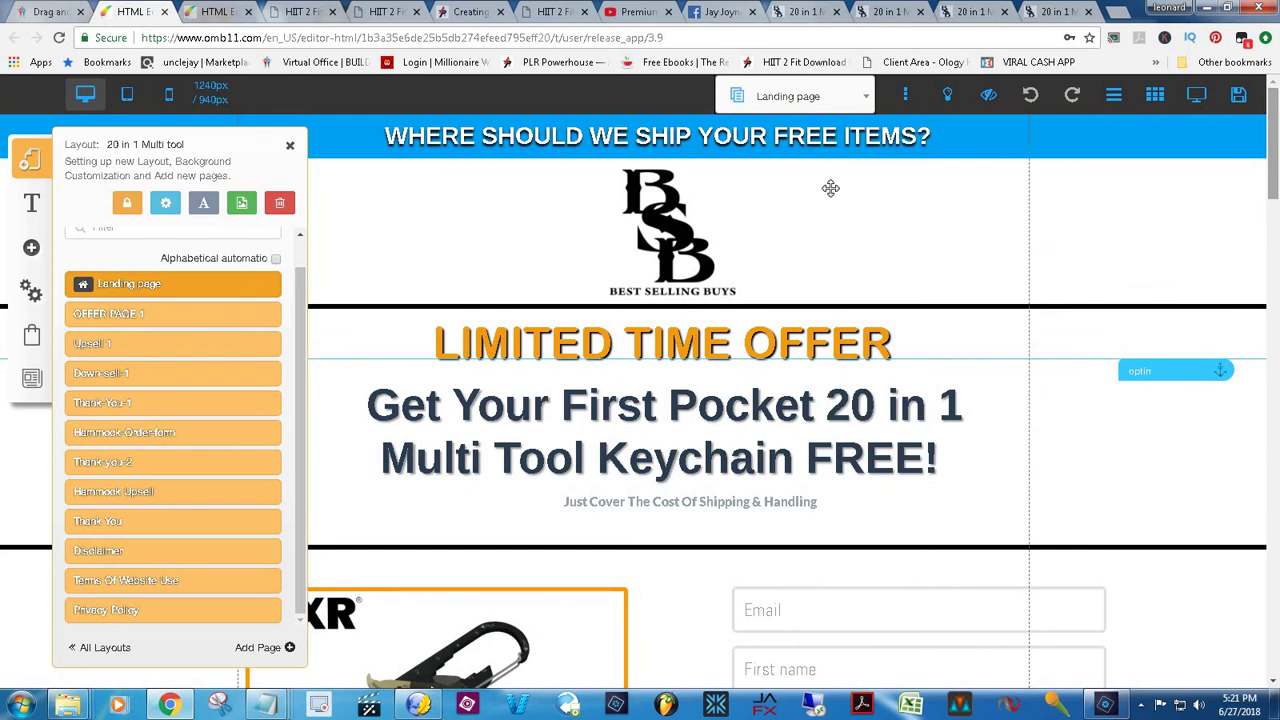